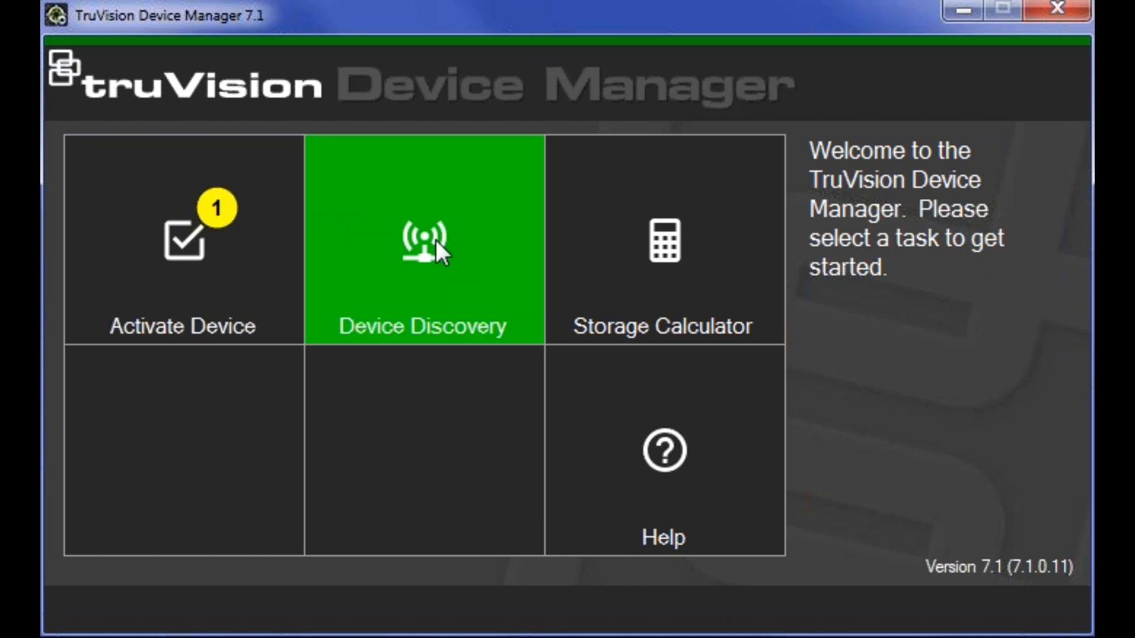
- Open the Device Activation / Change IP Address dialog from the device tools
{"action": "left_click", "coordinate": [435, 240]}
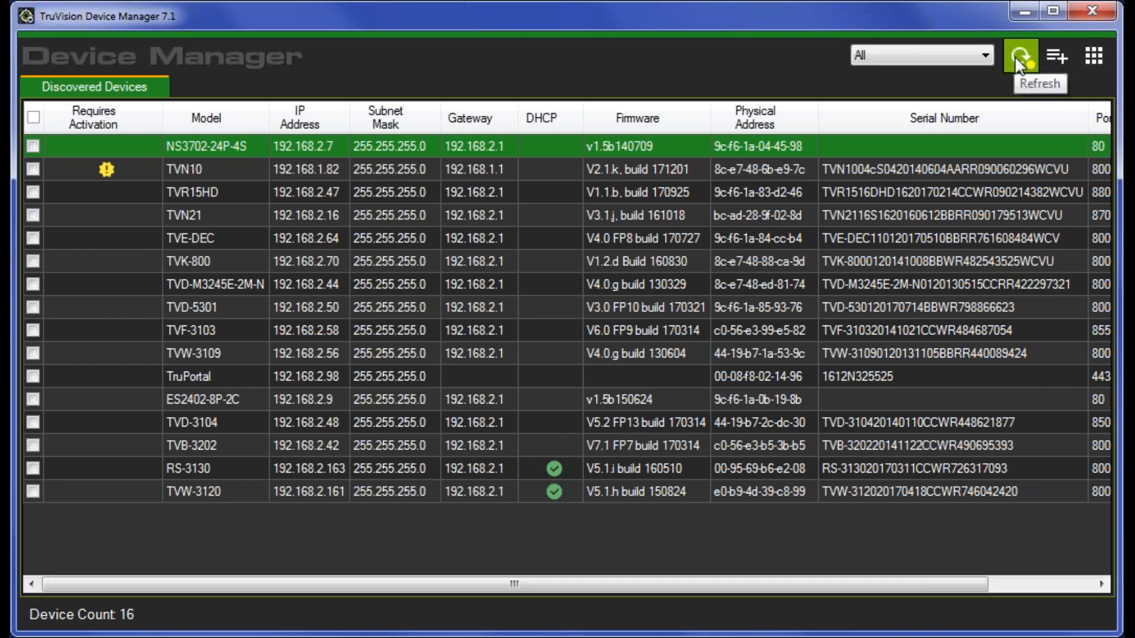
{"action": "left_click", "coordinate": [1091, 57]}
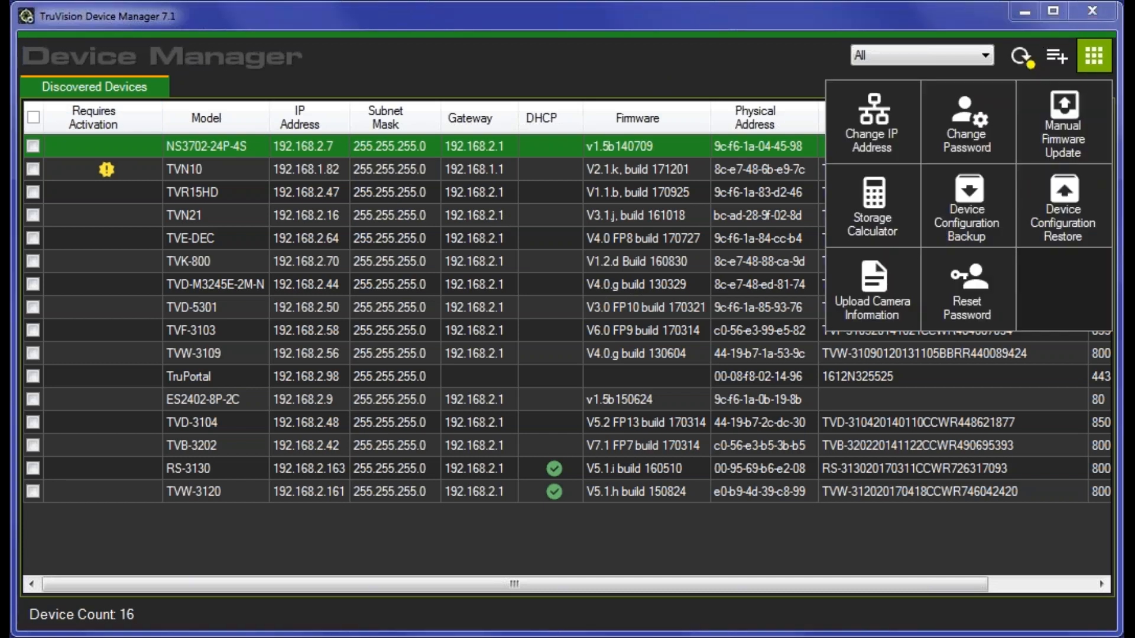
{"action": "left_click", "coordinate": [1087, 10]}
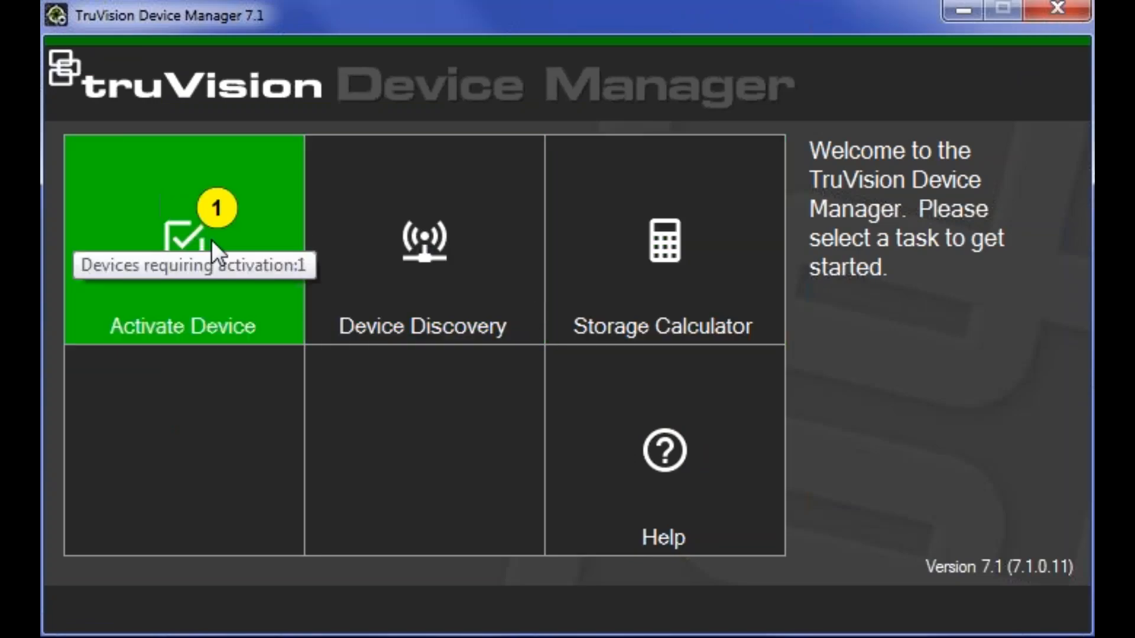
{"action": "left_click", "coordinate": [188, 222]}
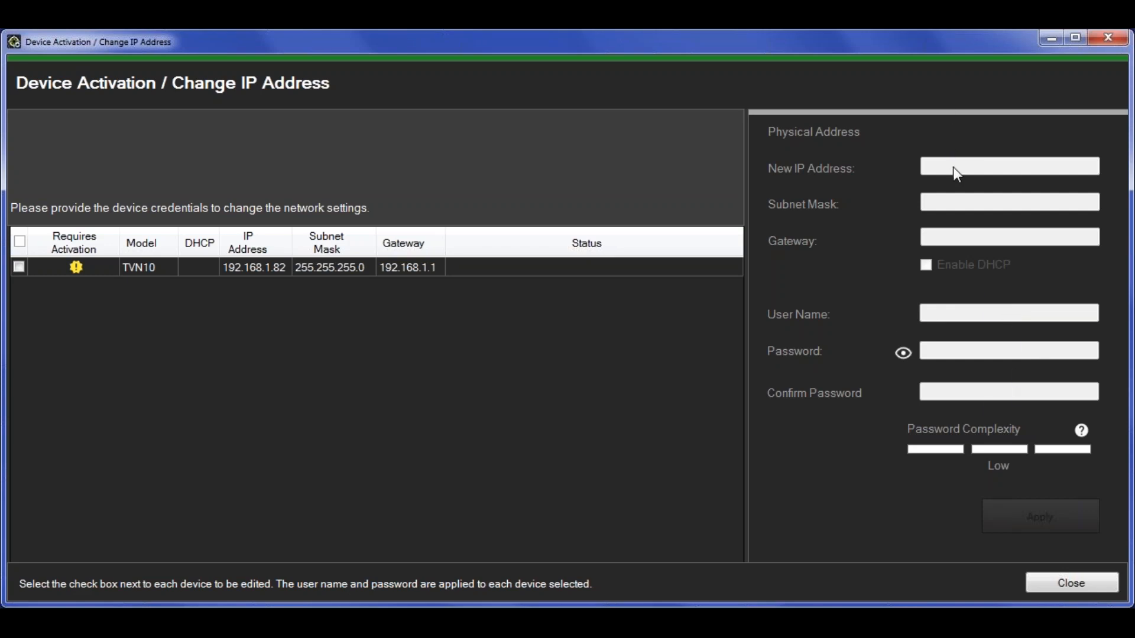
- Select TVN10 and change its new IP to 192.168.2.82 and gateway to 192.168.2.1
{"action": "left_click", "coordinate": [19, 266]}
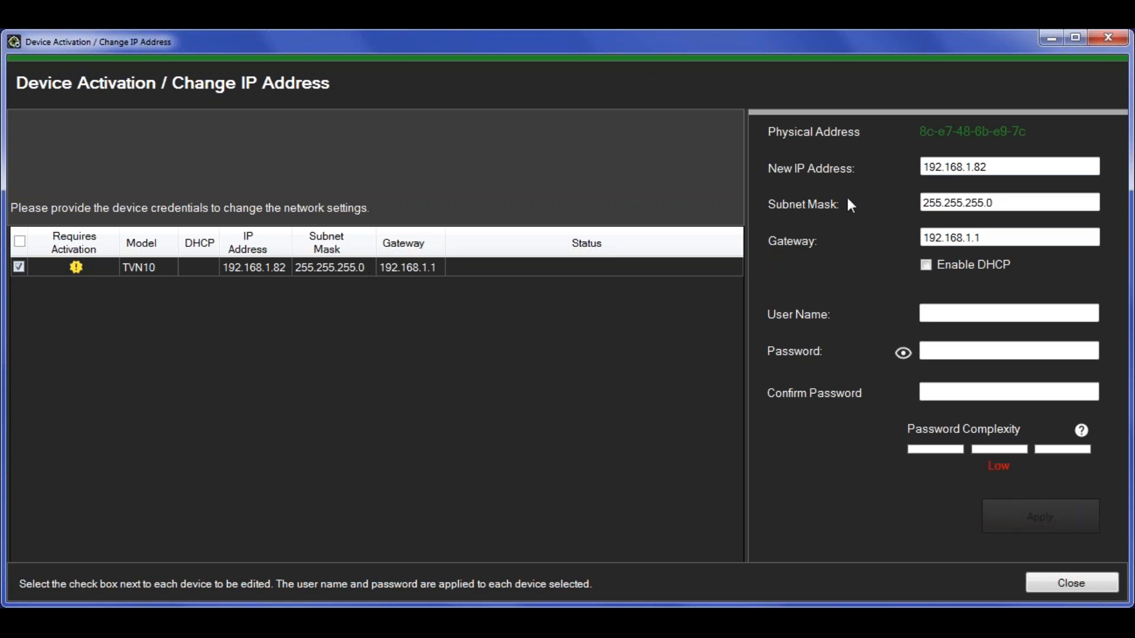
{"action": "left_click", "coordinate": [999, 167]}
{"action": "key", "text": "Left"}
{"action": "key", "text": "Left"}
{"action": "key", "text": "Left"}
{"action": "key", "text": "BackSpace"}
{"action": "type", "text": "2"}
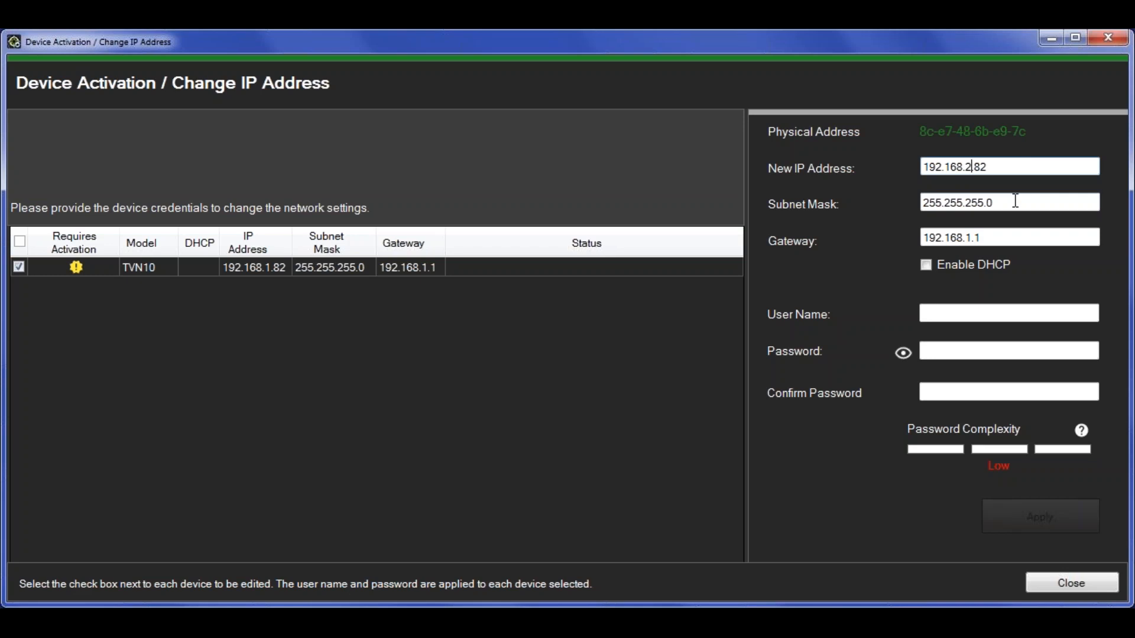
{"action": "left_click", "coordinate": [976, 238]}
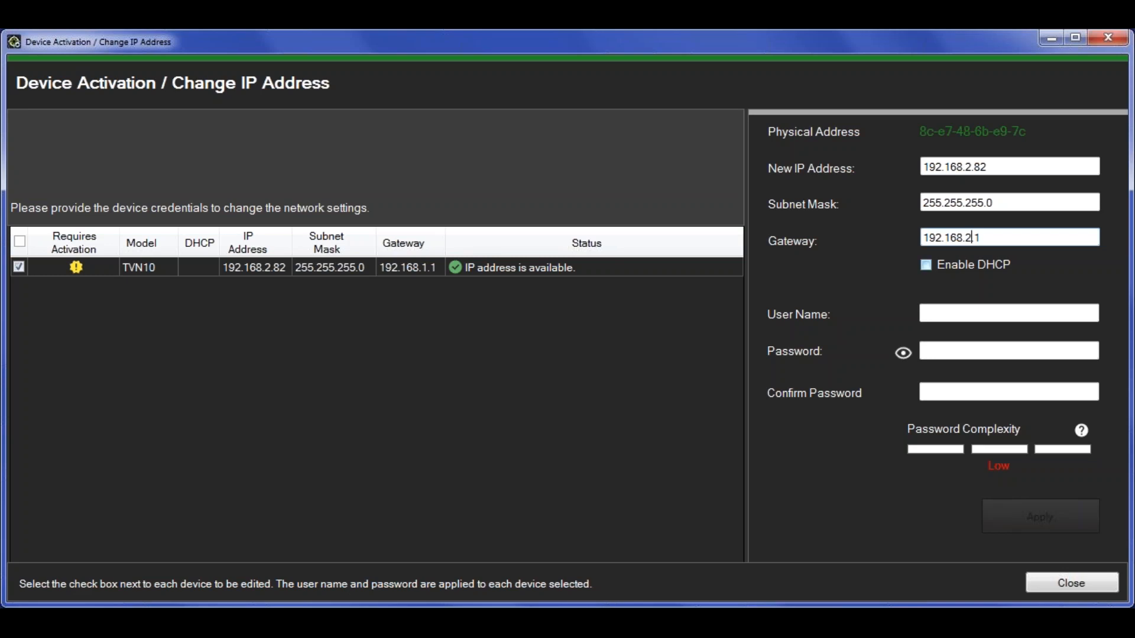
{"action": "left_click", "coordinate": [967, 241]}
{"action": "left_click", "coordinate": [961, 309]}
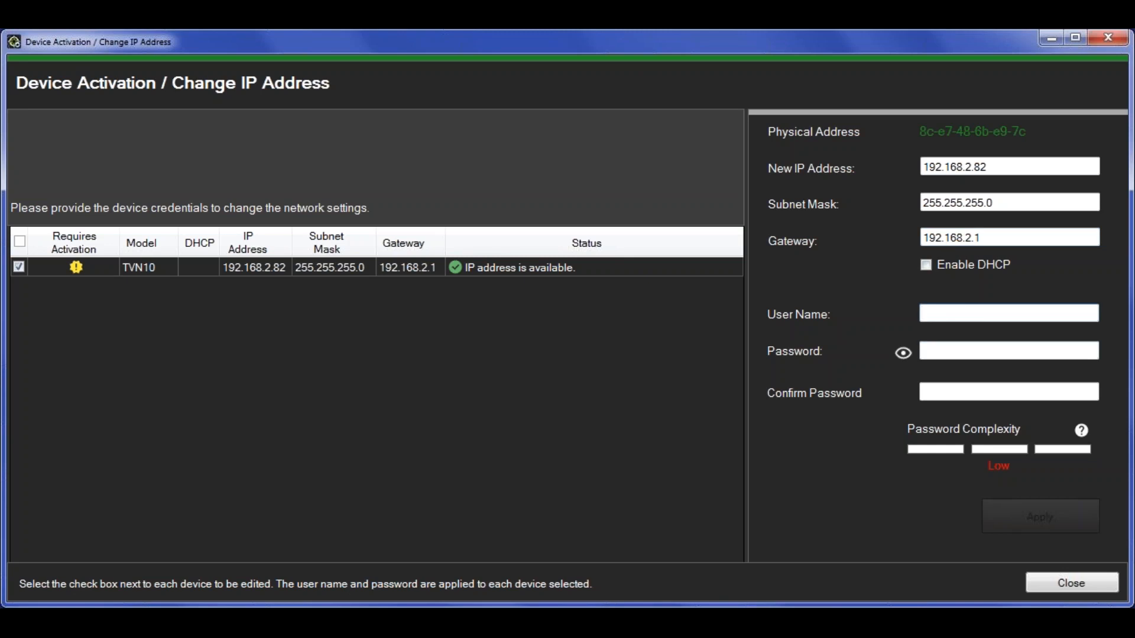
- Enter user name admin for the TVN10, then type its password and confirm it
{"action": "type", "text": "admin"}
{"action": "left_click", "coordinate": [946, 350]}
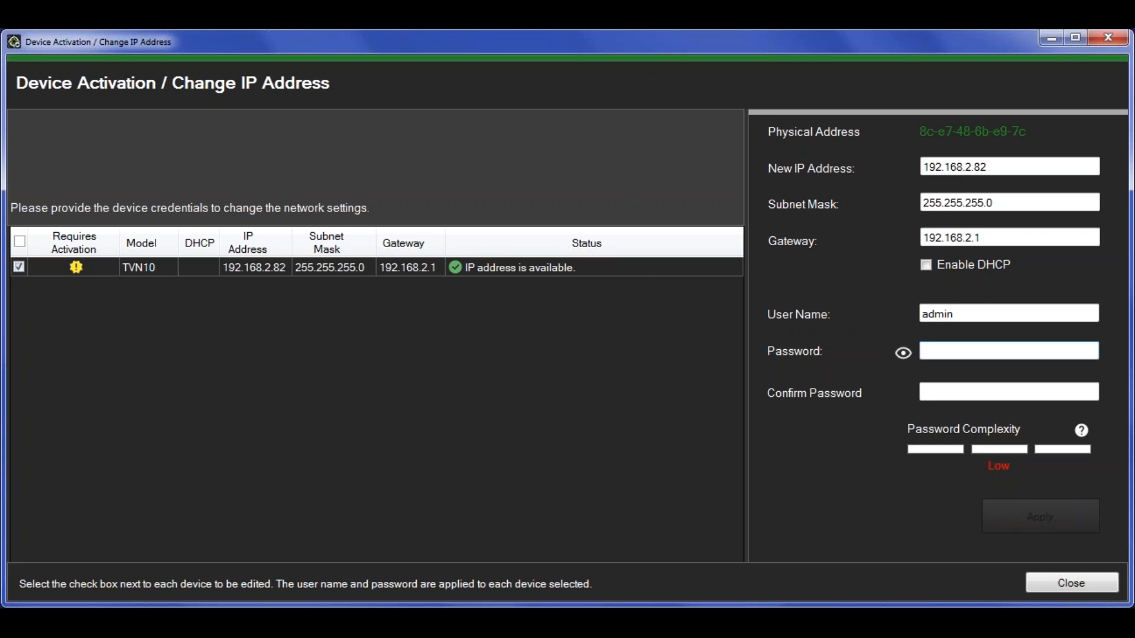
{"action": "type", "text": "123456789"}
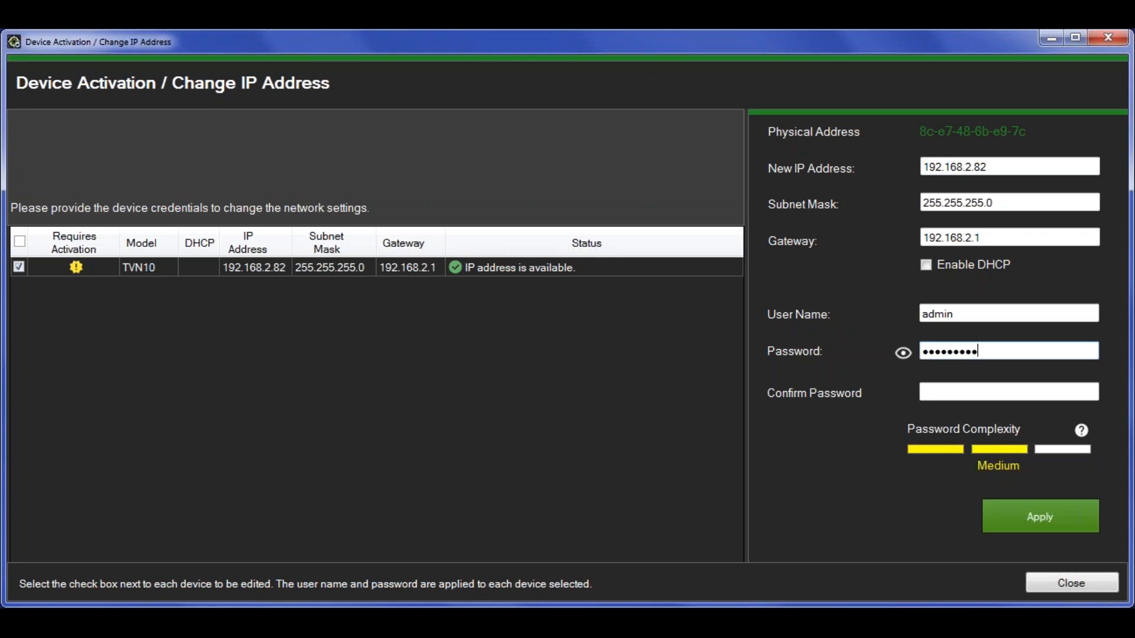
{"action": "left_click", "coordinate": [945, 392]}
{"action": "type", "text": "123456789"}
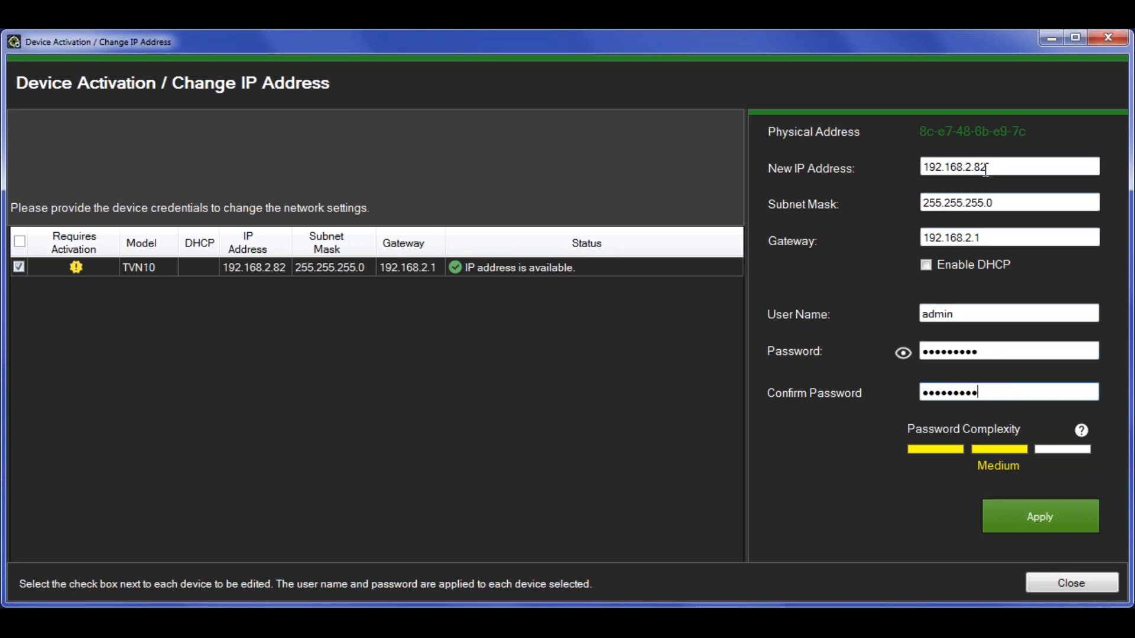
- Apply TVN10's new network settings, confirm the IP change, then apply once more
{"action": "left_click", "coordinate": [1043, 515]}
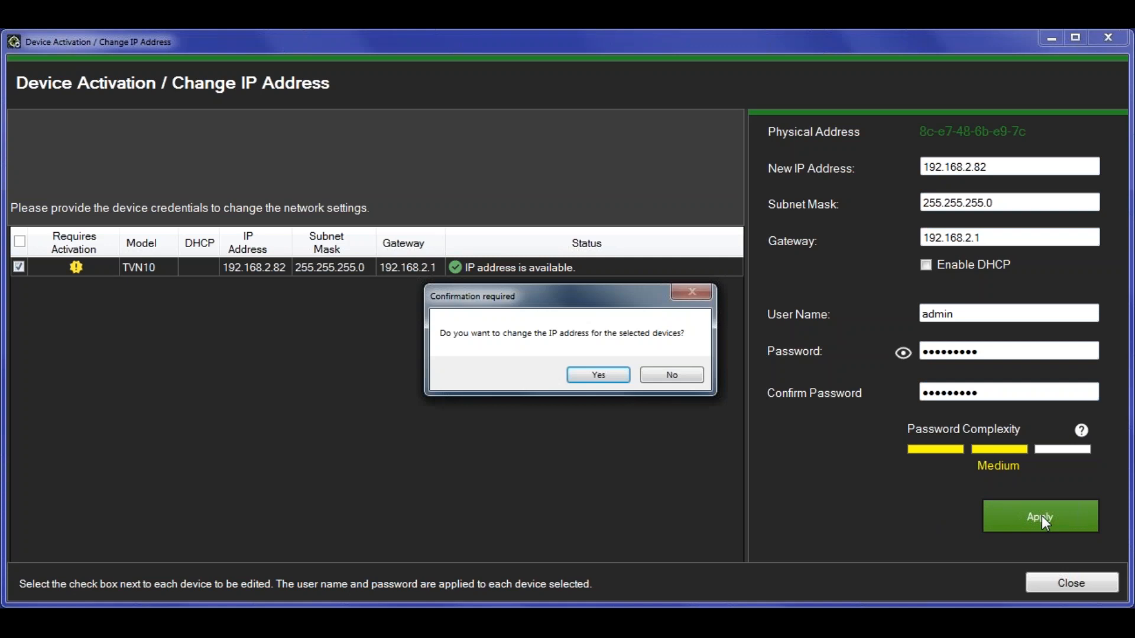
{"action": "left_click", "coordinate": [598, 376]}
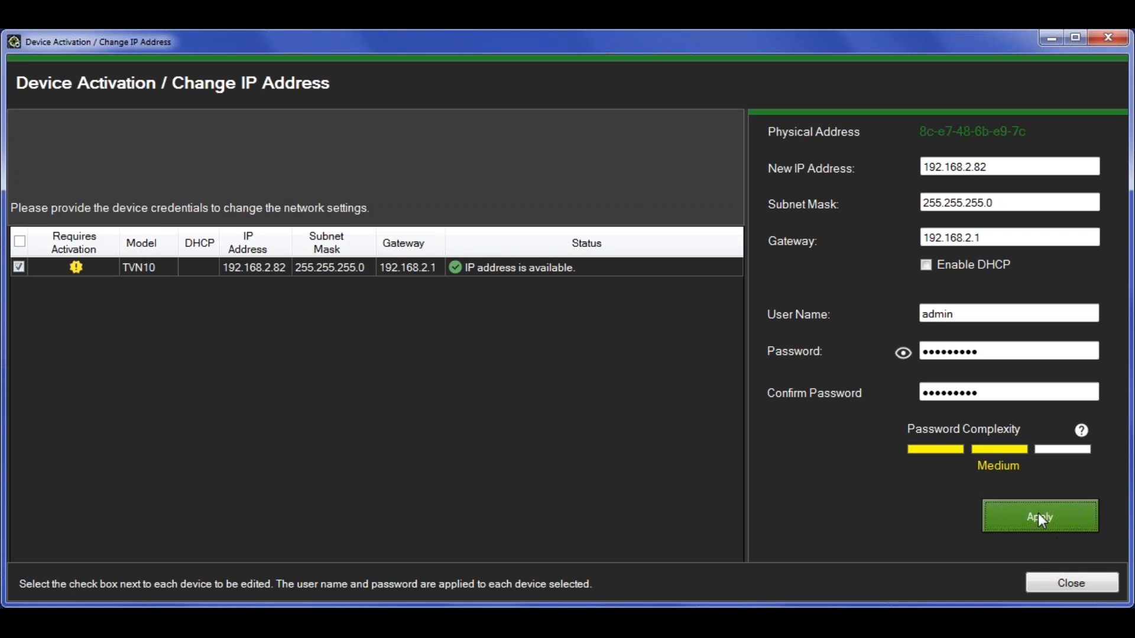
{"action": "left_click", "coordinate": [1038, 513]}
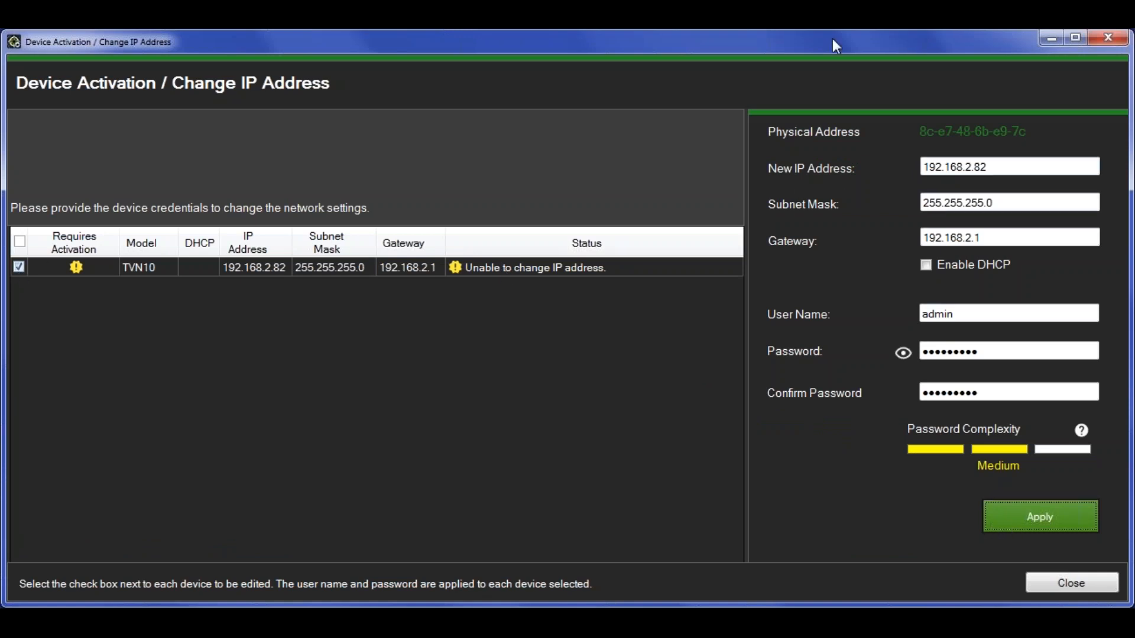
- Reopen the activation dialog and re-enter TVN10's address 192.168.2.82 and gateway 192.168.2.1
{"action": "left_click", "coordinate": [1113, 41]}
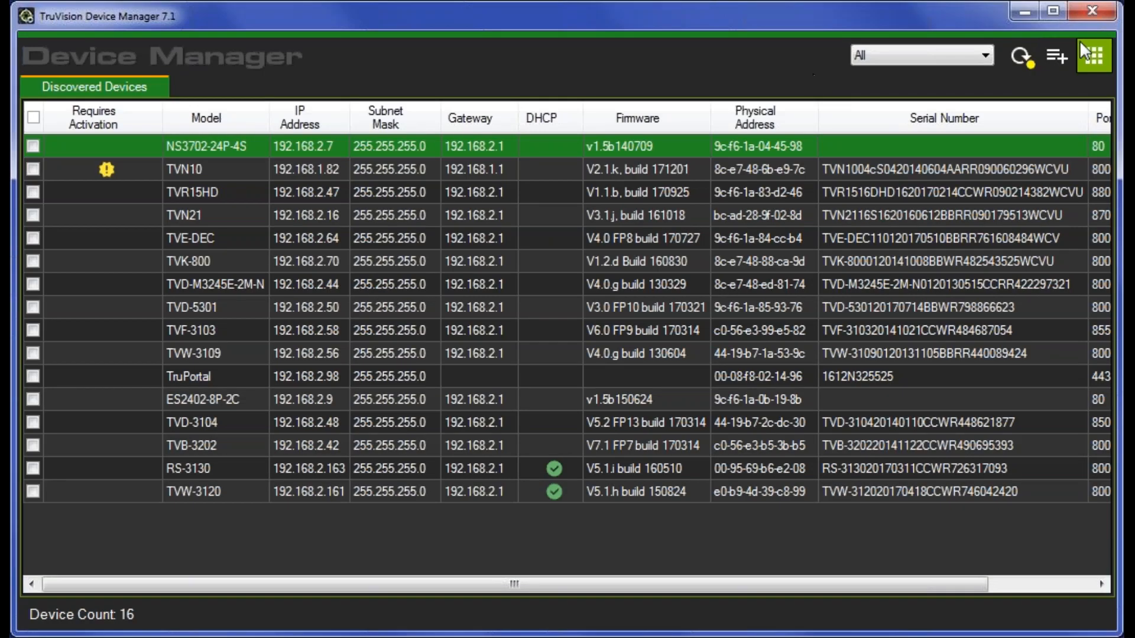
{"action": "left_click", "coordinate": [1090, 53]}
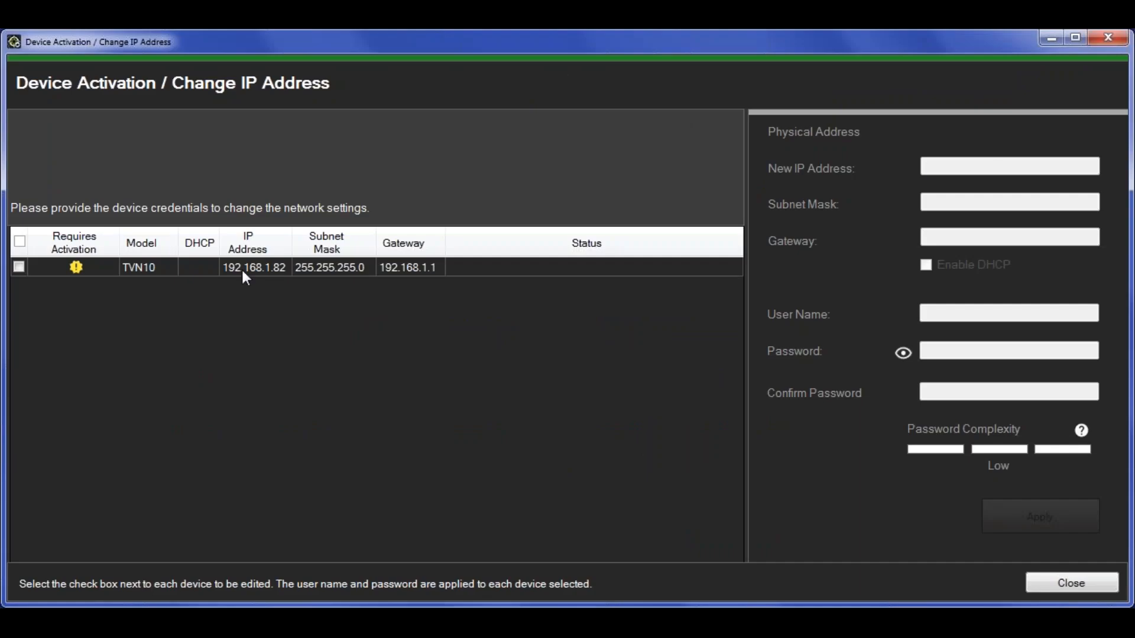
{"action": "left_click", "coordinate": [19, 267]}
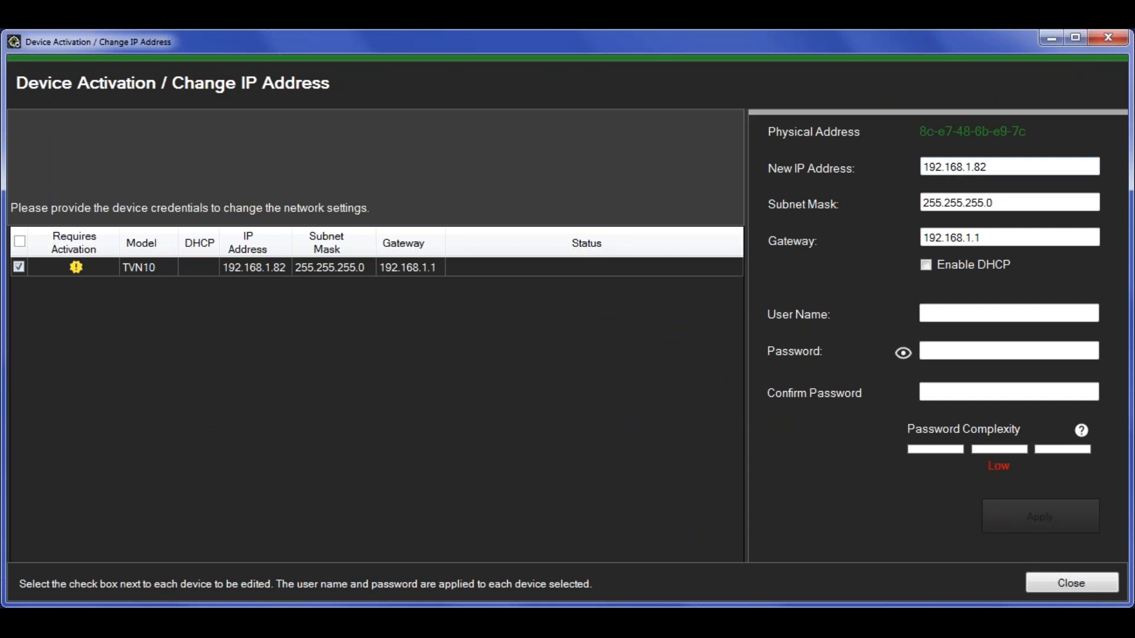
{"action": "left_click", "coordinate": [975, 167]}
{"action": "key", "text": "BackSpace"}
{"action": "key", "text": "BackSpace"}
{"action": "type", "text": "2."}
{"action": "left_click", "coordinate": [976, 237]}
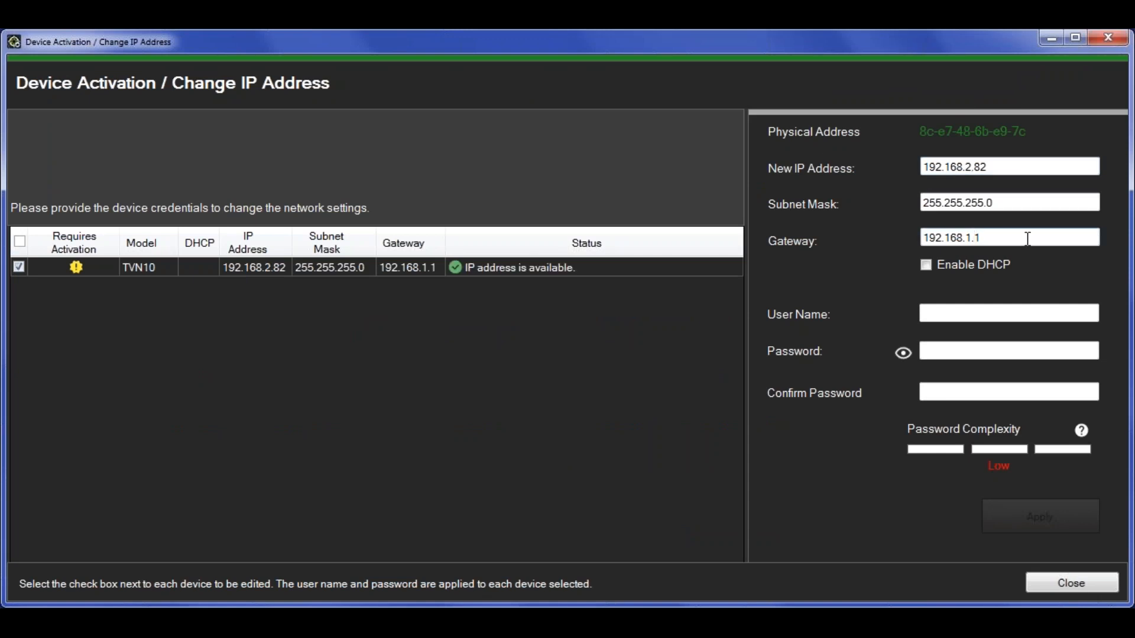
{"action": "key", "text": "BackSpace"}
{"action": "type", "text": "2"}
- Enter user name admin and the password twice, then apply the settings to TVN10
{"action": "left_click", "coordinate": [972, 311]}
{"action": "type", "text": "admin"}
{"action": "key", "text": "Tab"}
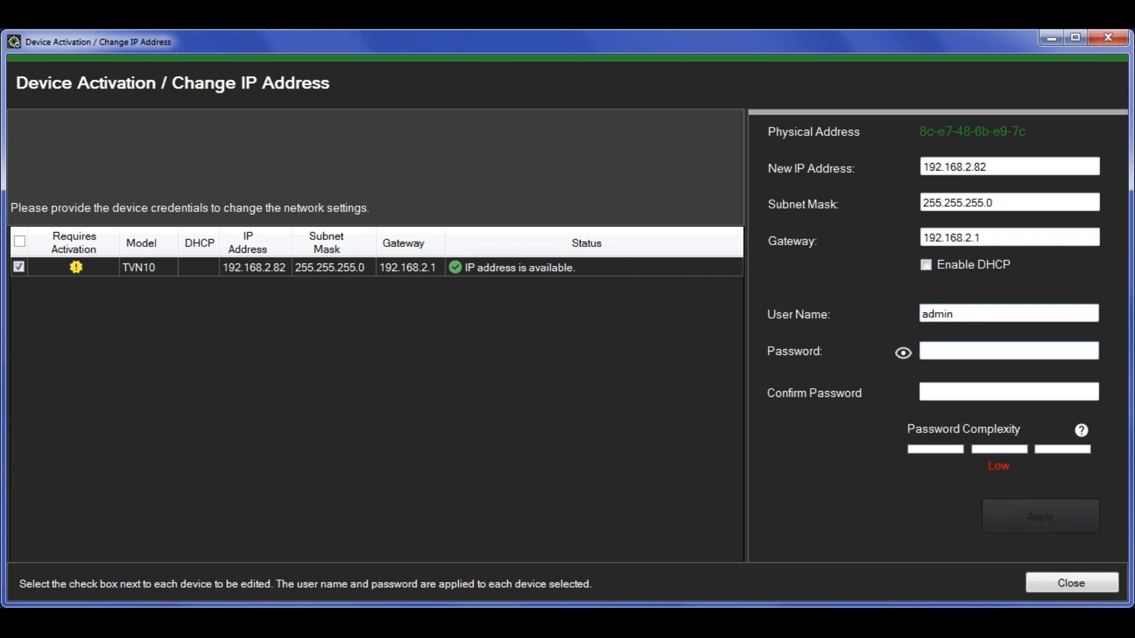
{"action": "type", "text": "••••••"}
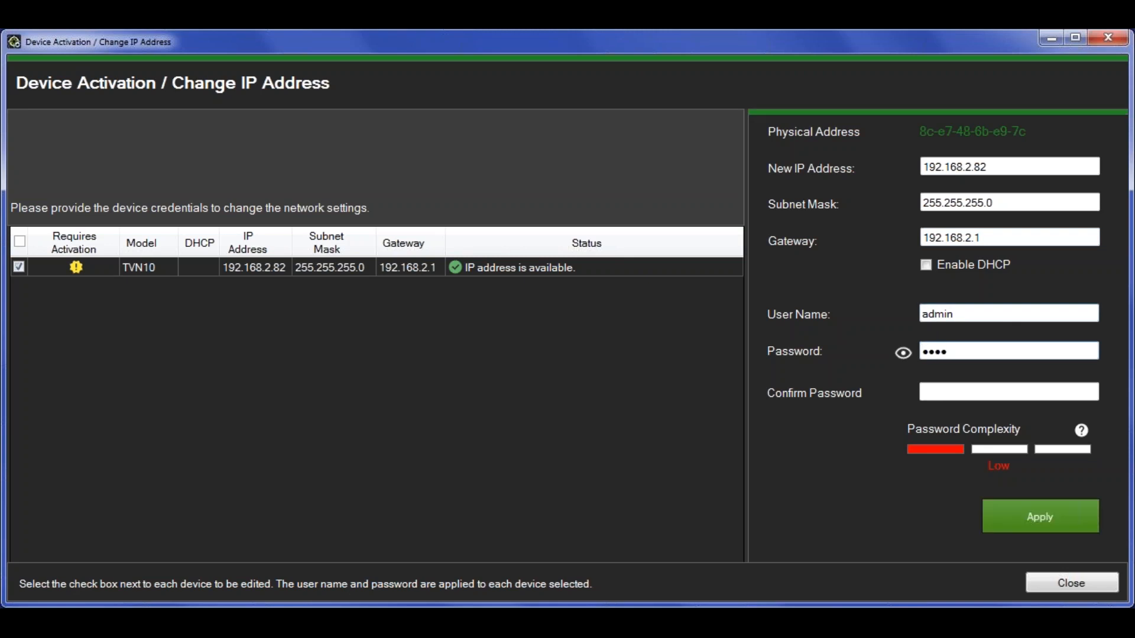
{"action": "type", "text": "••••"}
{"action": "key", "text": "Tab"}
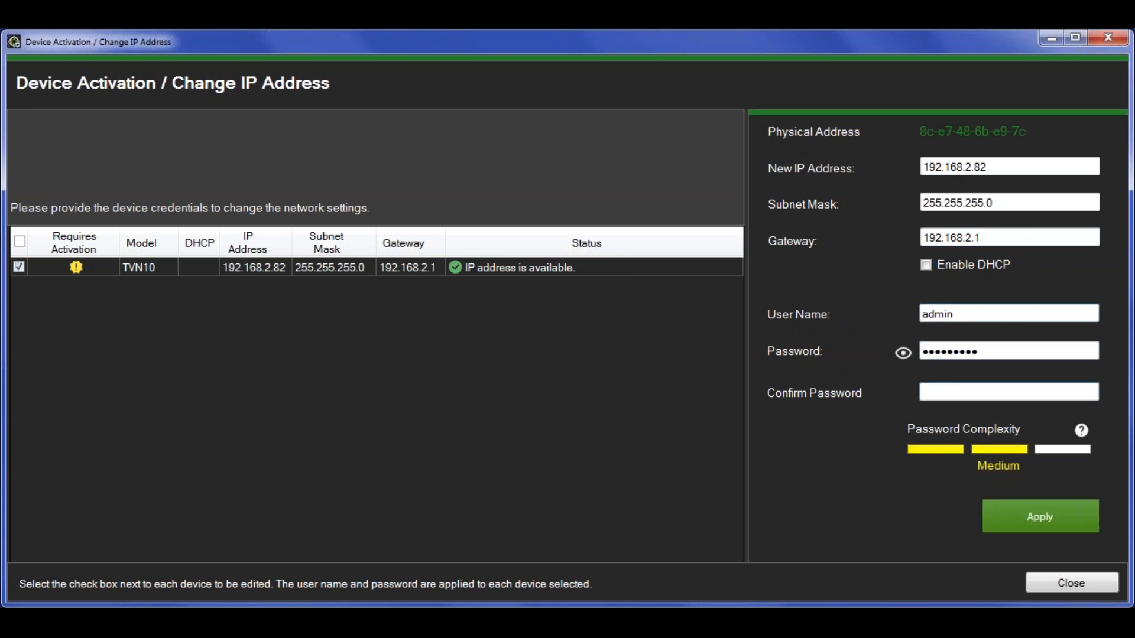
{"action": "type", "text": "••••••••••"}
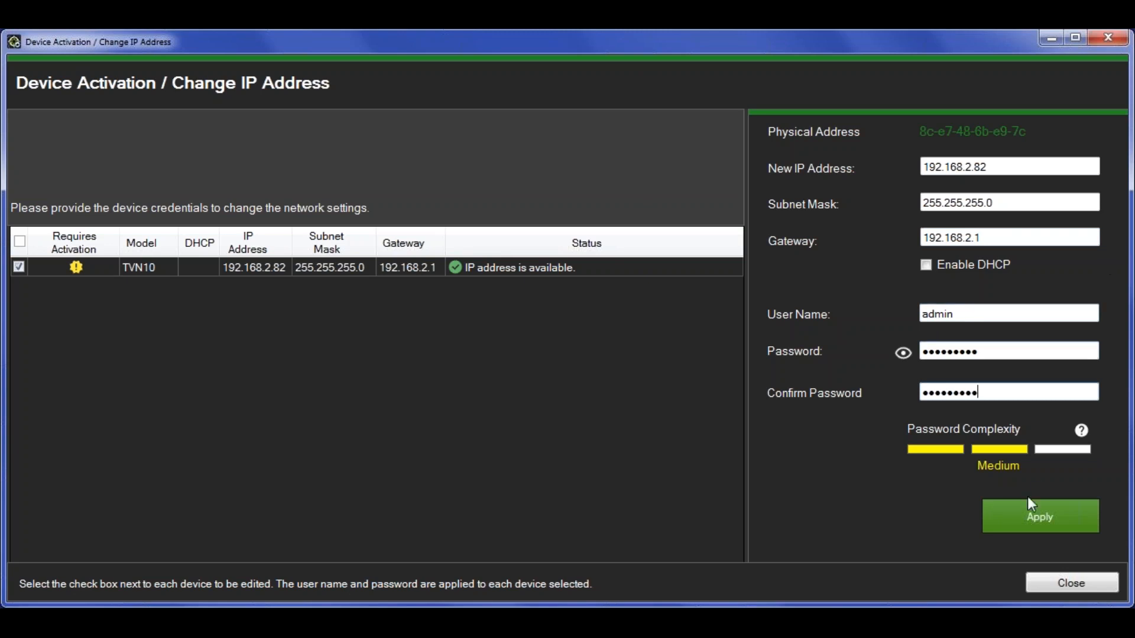
{"action": "left_click", "coordinate": [1030, 511]}
- Confirm the TVN10 IP change and close the dialog after 'Changes applied successfully'
{"action": "left_click", "coordinate": [610, 374]}
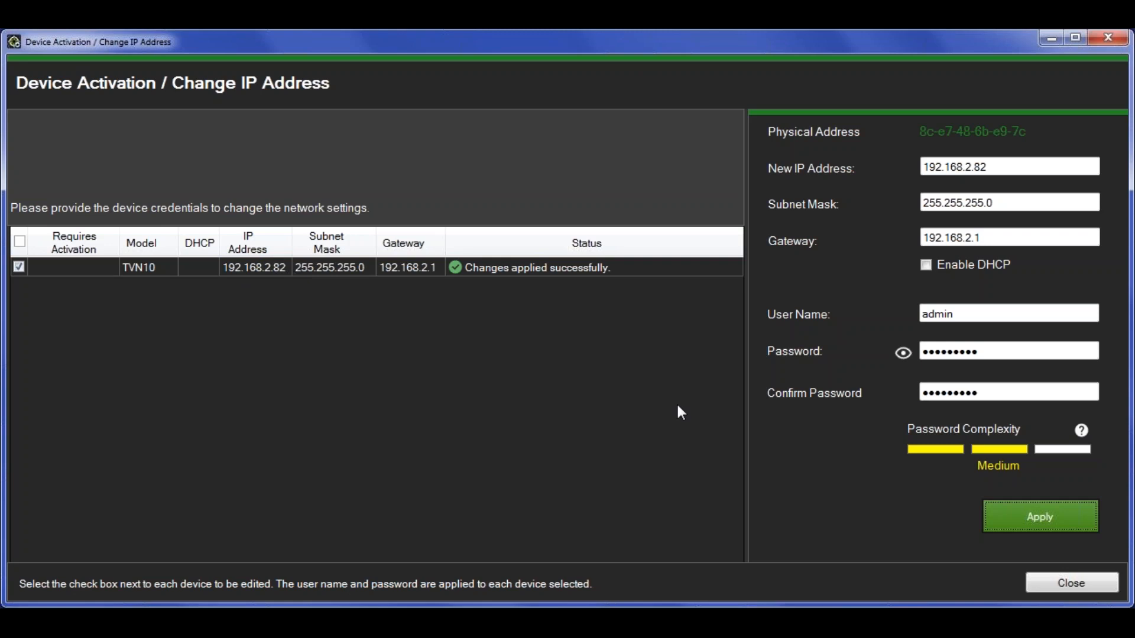
{"action": "left_click", "coordinate": [1068, 587]}
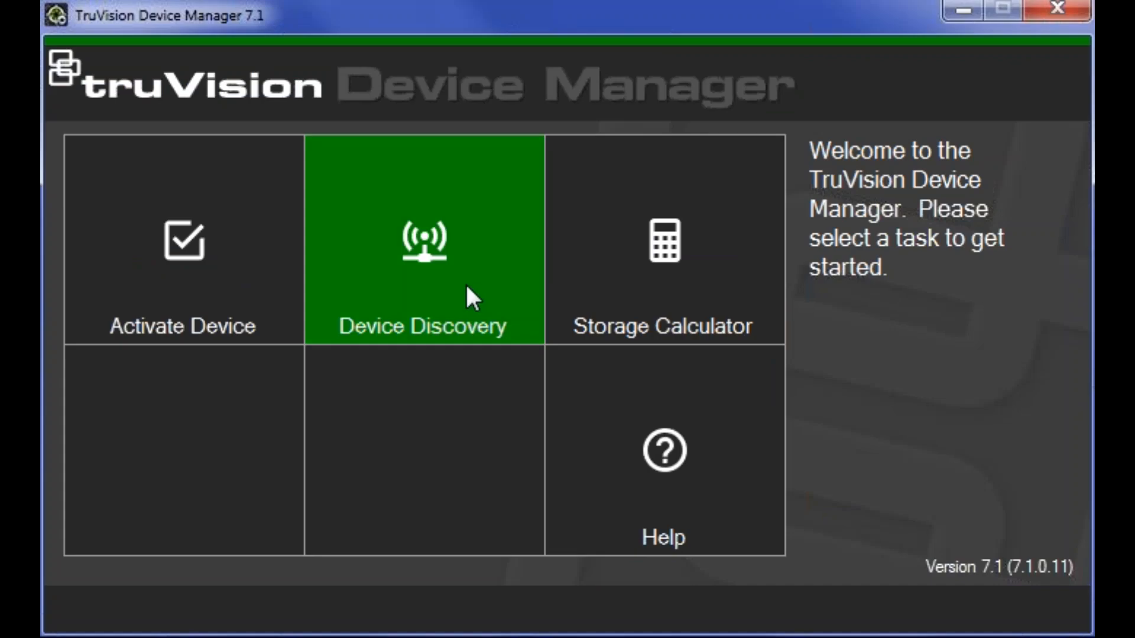
- Open Device Discovery to list the 16 discovered devices
{"action": "left_click", "coordinate": [466, 286]}
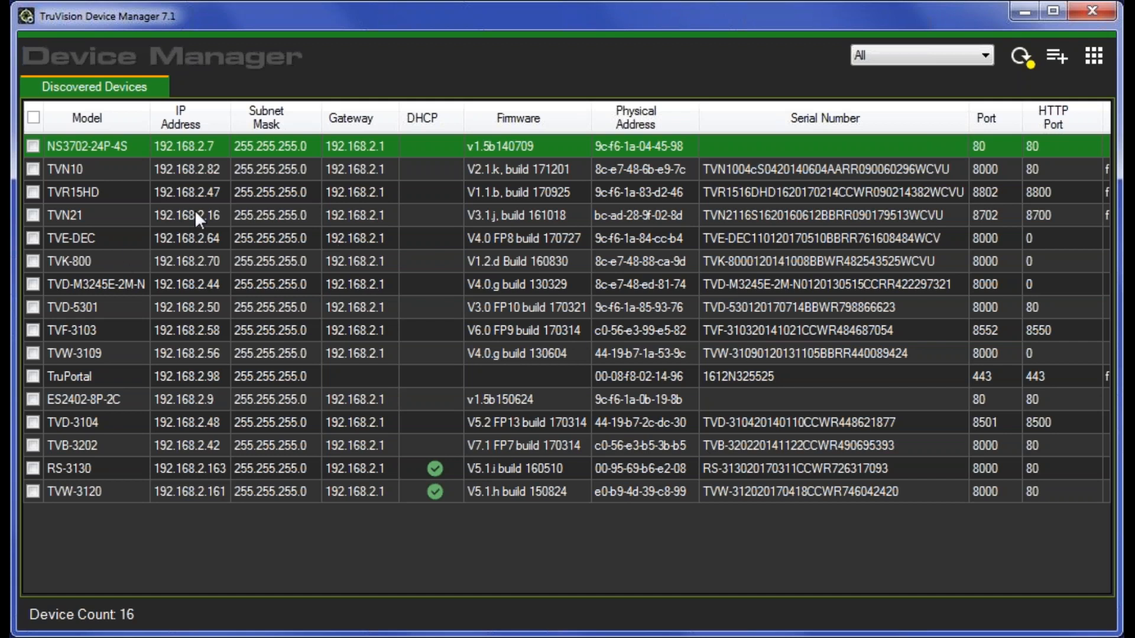
- Tick TVD-5301, TVF-3103 and TVW-3109 and open Change IP Address with all three selected
{"action": "left_click", "coordinate": [33, 308]}
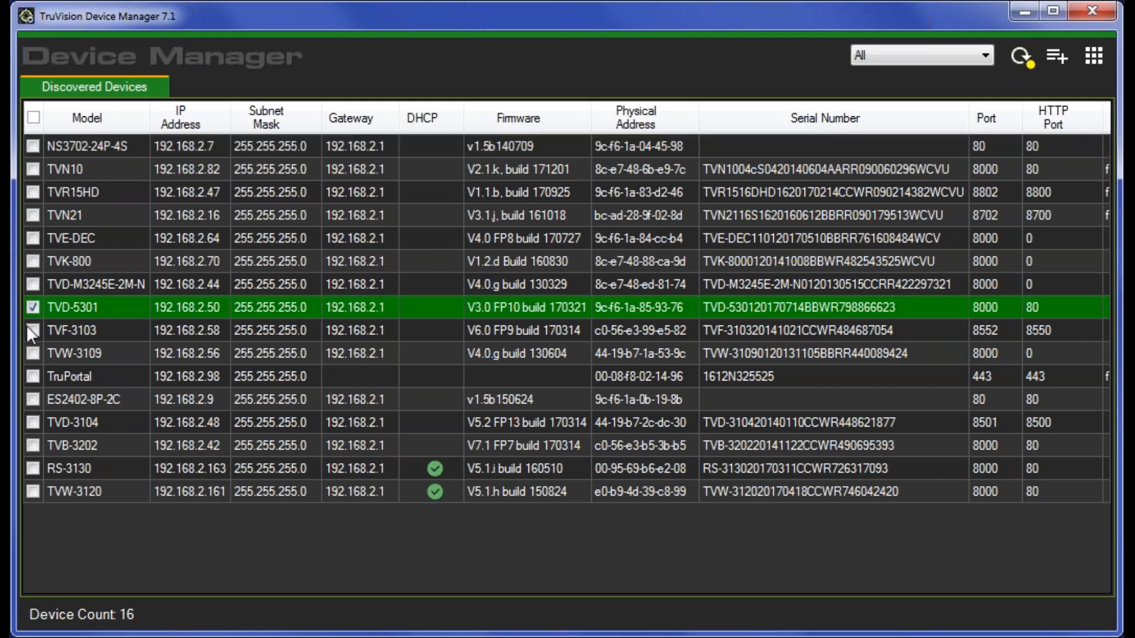
{"action": "left_click", "coordinate": [33, 353]}
{"action": "left_click", "coordinate": [33, 331]}
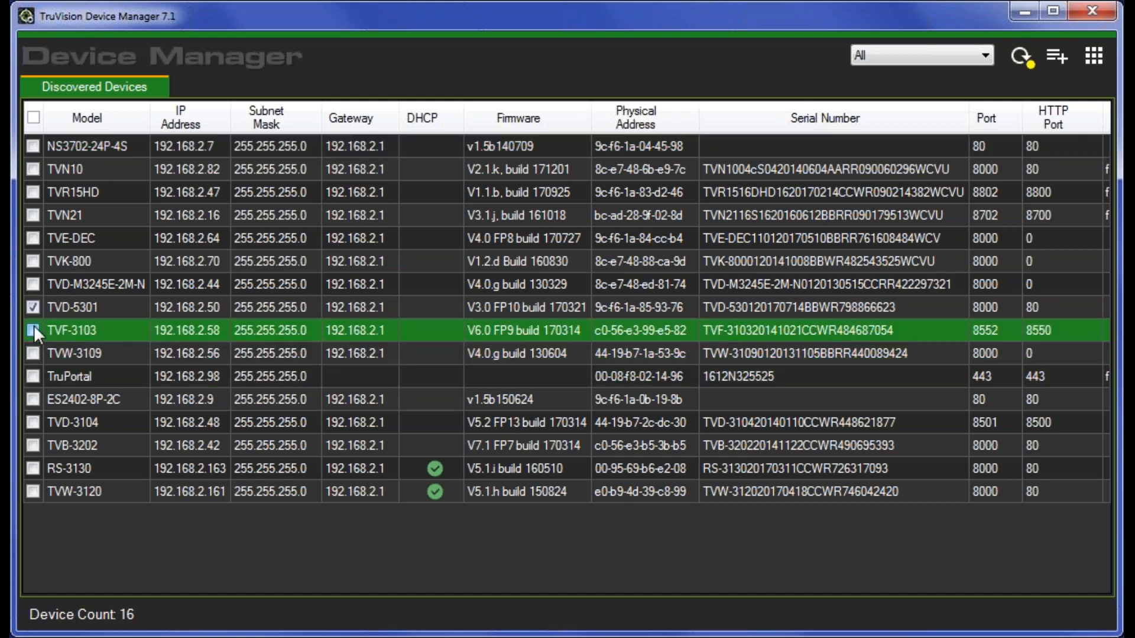
{"action": "left_click", "coordinate": [1093, 52]}
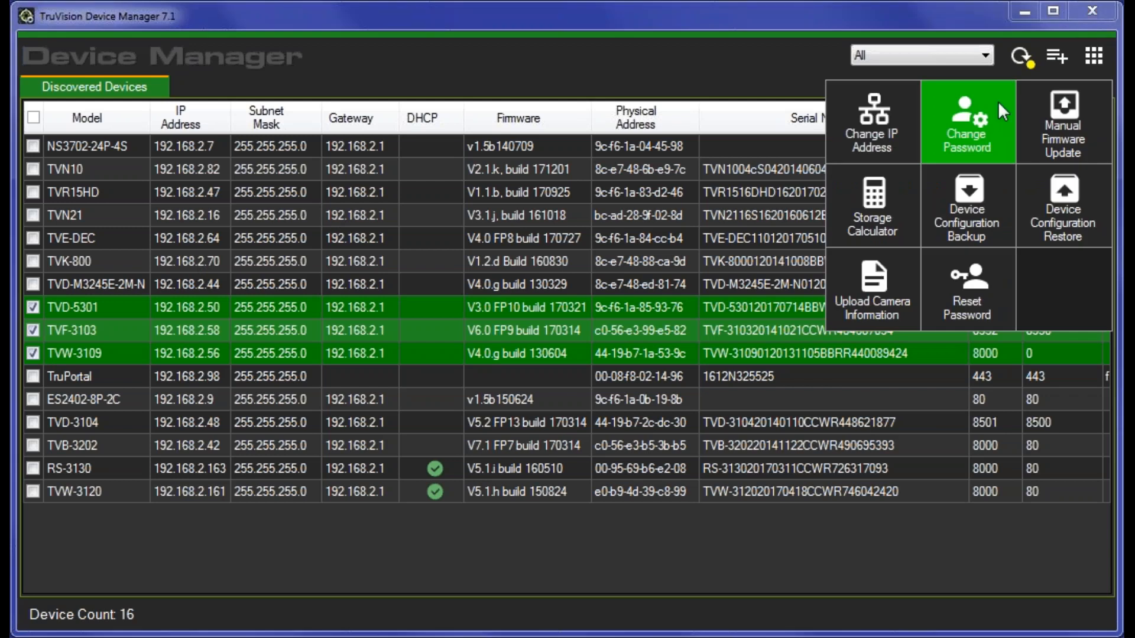
{"action": "left_click", "coordinate": [857, 121]}
{"action": "left_click", "coordinate": [19, 267]}
{"action": "left_click", "coordinate": [18, 287]}
{"action": "left_click", "coordinate": [19, 306]}
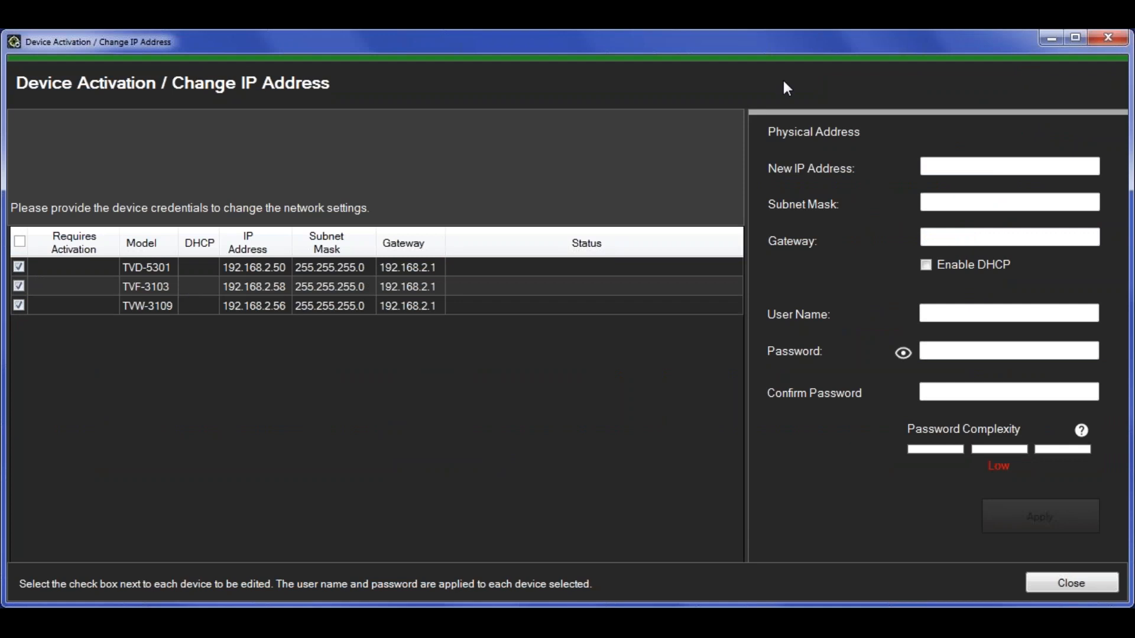
- Set starting address 192.168.2.60 so the cameras get .60, .61 and .62, then close the dialog
{"action": "left_click", "coordinate": [1044, 165]}
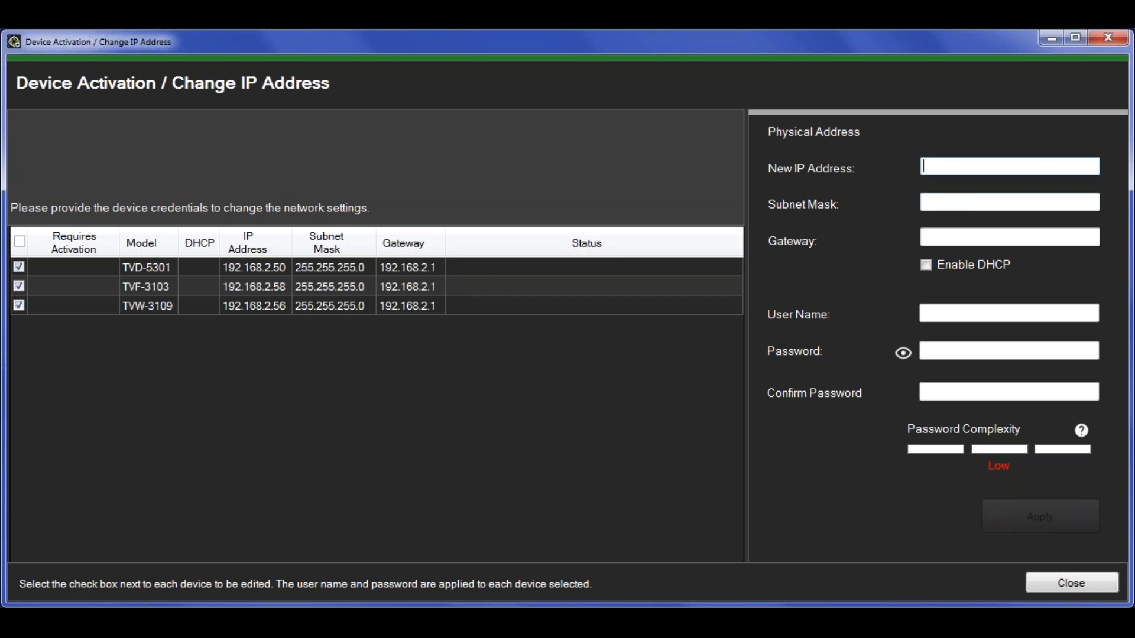
{"action": "type", "text": "192.168.2"}
{"action": "type", "text": ".50"}
{"action": "key", "text": "BackSpace"}
{"action": "key", "text": "BackSpace"}
{"action": "type", "text": "60"}
{"action": "key", "text": "Tab"}
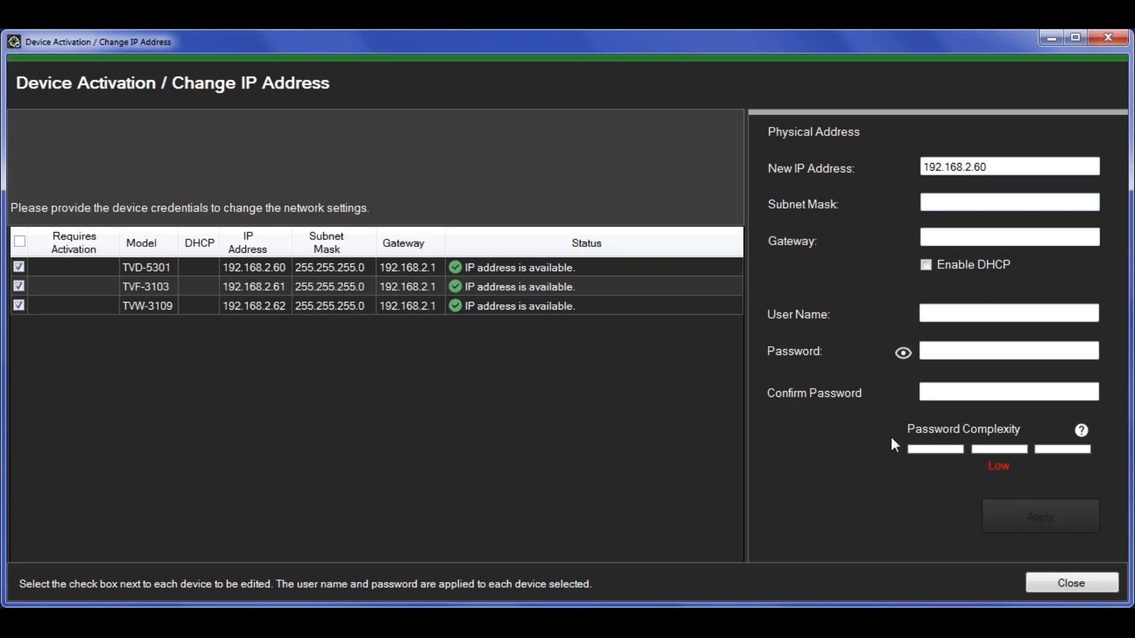
{"action": "left_click", "coordinate": [1079, 583]}
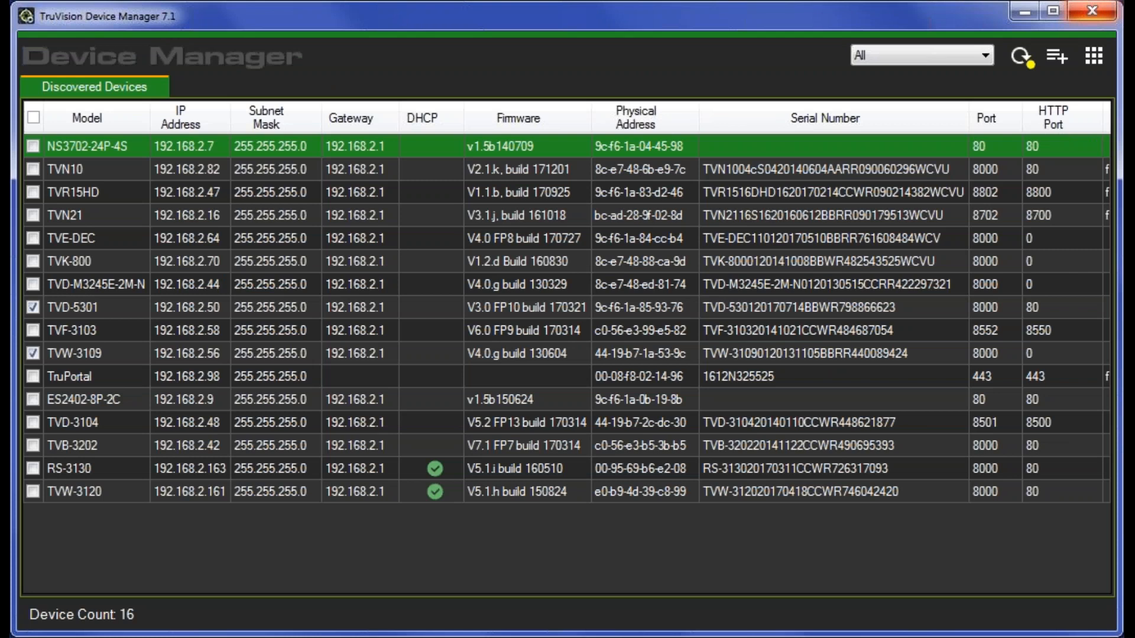
- Close the Discovered Devices window to return to the welcome screen
{"action": "left_click", "coordinate": [1091, 11]}
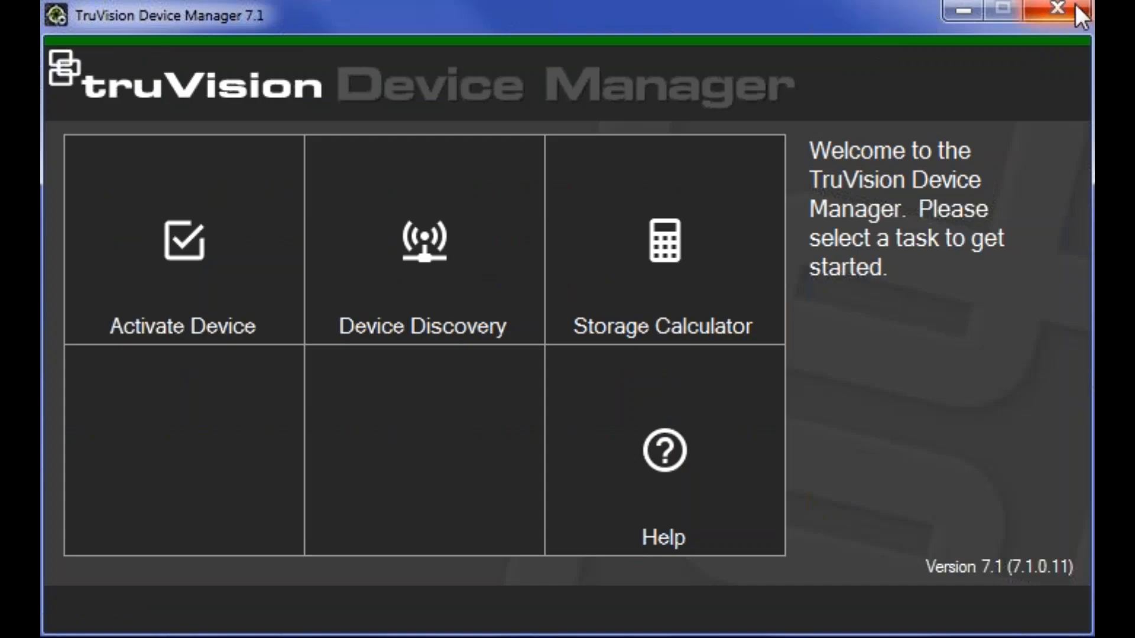
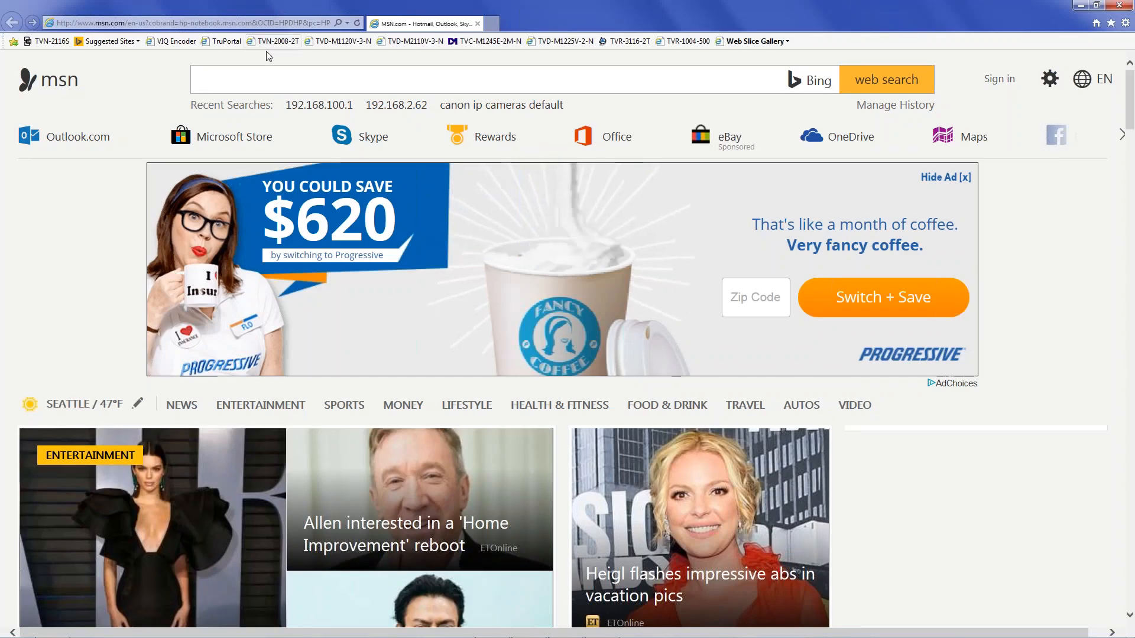
- Load the truVision NVR login page at 192.168.2.82 in Internet Explorer
{"action": "left_click", "coordinate": [197, 24]}
{"action": "type", "text": "192.16"}
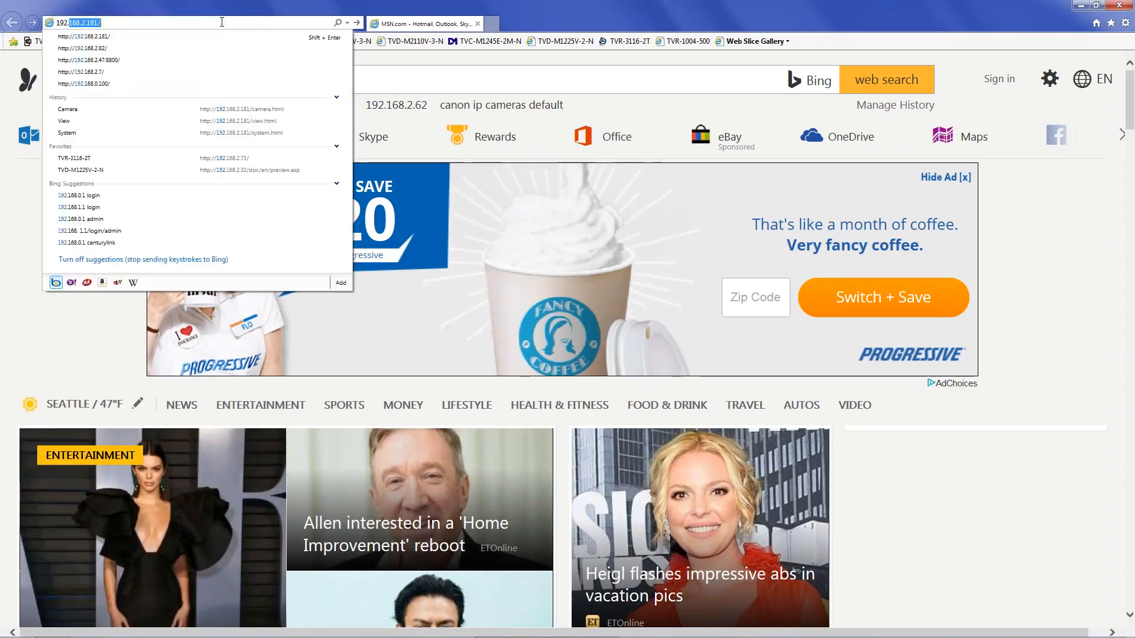
{"action": "type", "text": "8.2.82"}
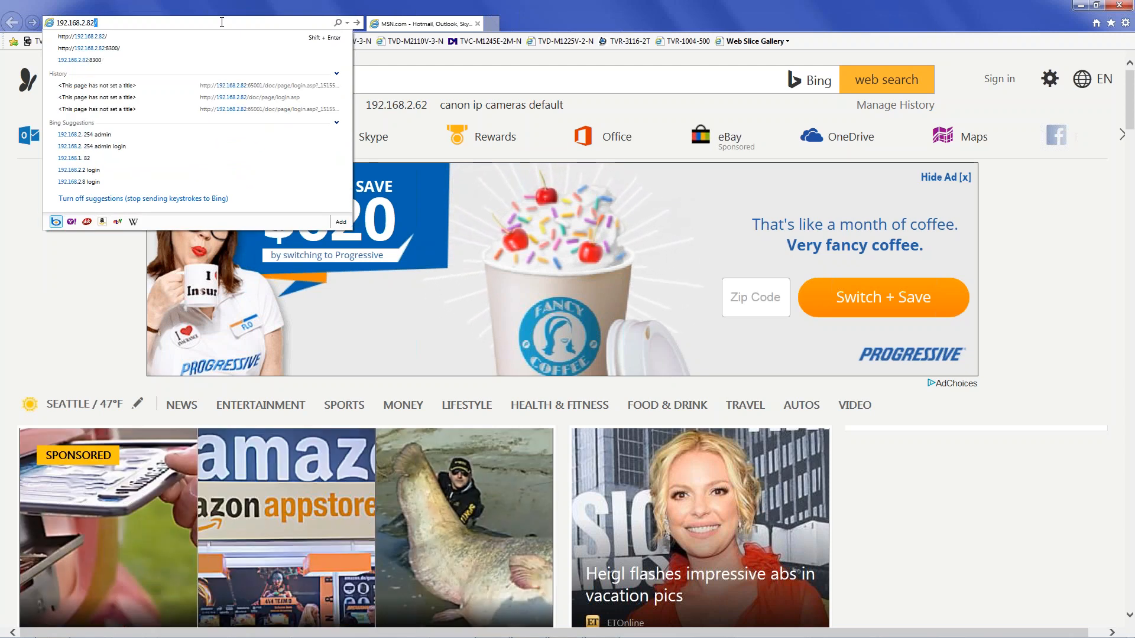
{"action": "key", "text": "Return"}
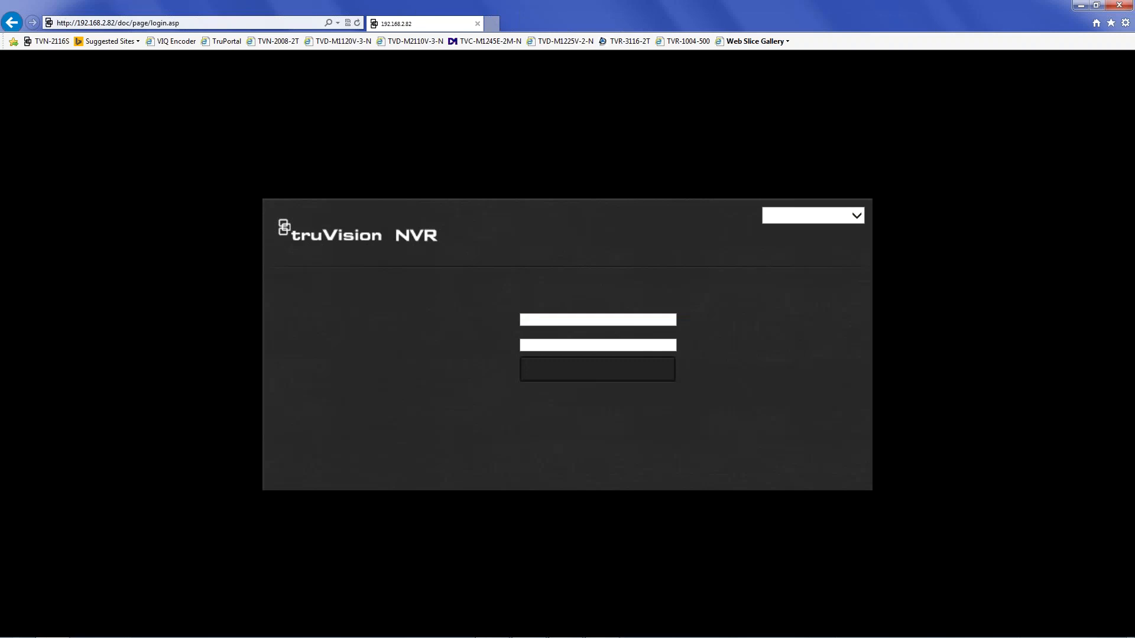
- Log in as admin with the account password and open Configuration to IP Camera Status
{"action": "type", "text": "admin"}
{"action": "key", "text": "Tab"}
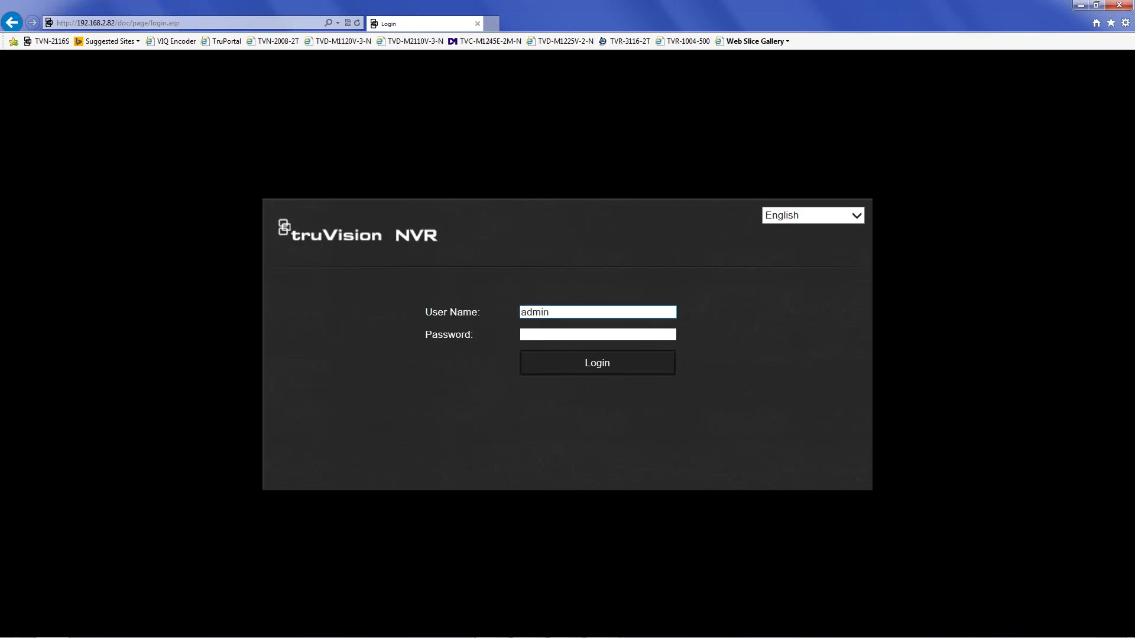
{"action": "type", "text": "•••••••••"}
{"action": "left_click", "coordinate": [587, 358]}
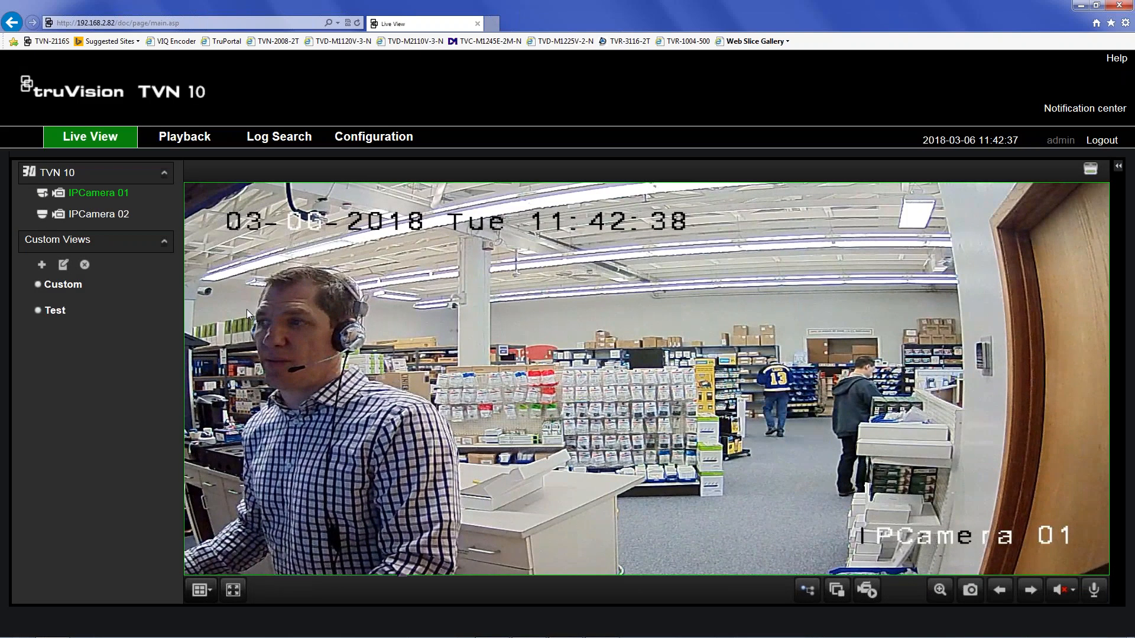
{"action": "left_click", "coordinate": [377, 138]}
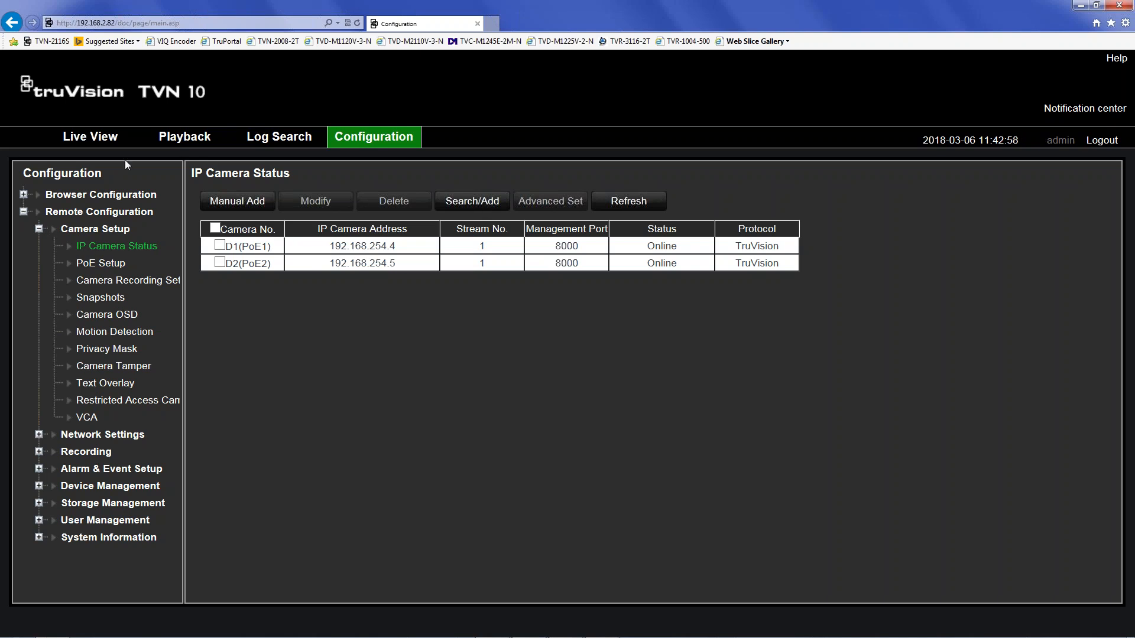
- Set Preferred DNS 8.8.8.8 and Alternate DNS 8.8.4.4 in Network Settings and save
{"action": "left_click", "coordinate": [39, 435]}
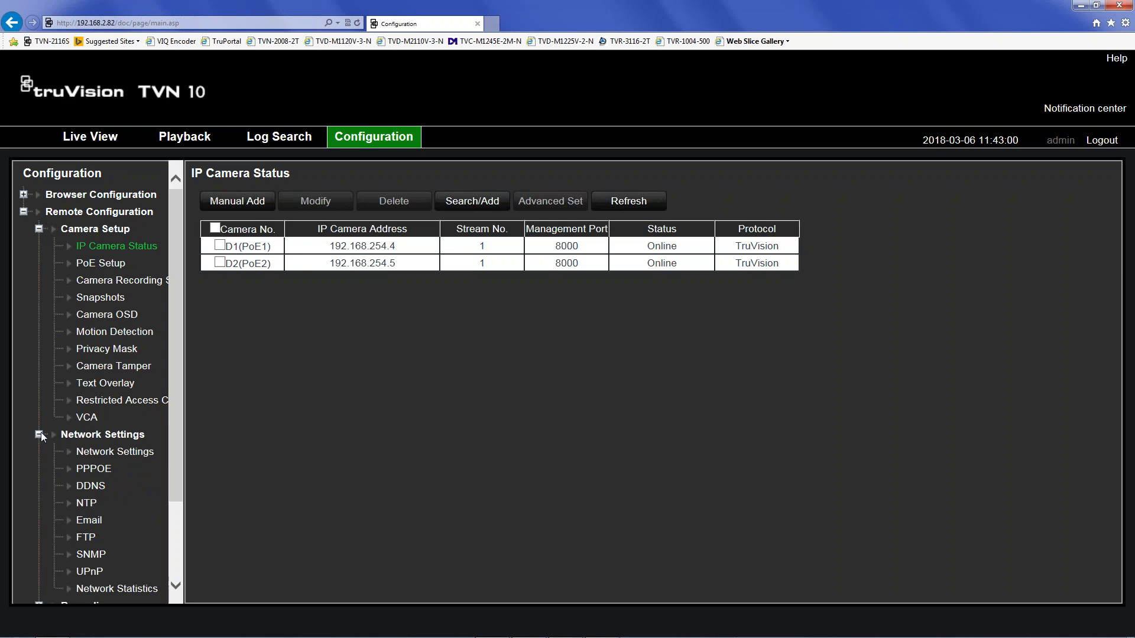
{"action": "left_click", "coordinate": [114, 452]}
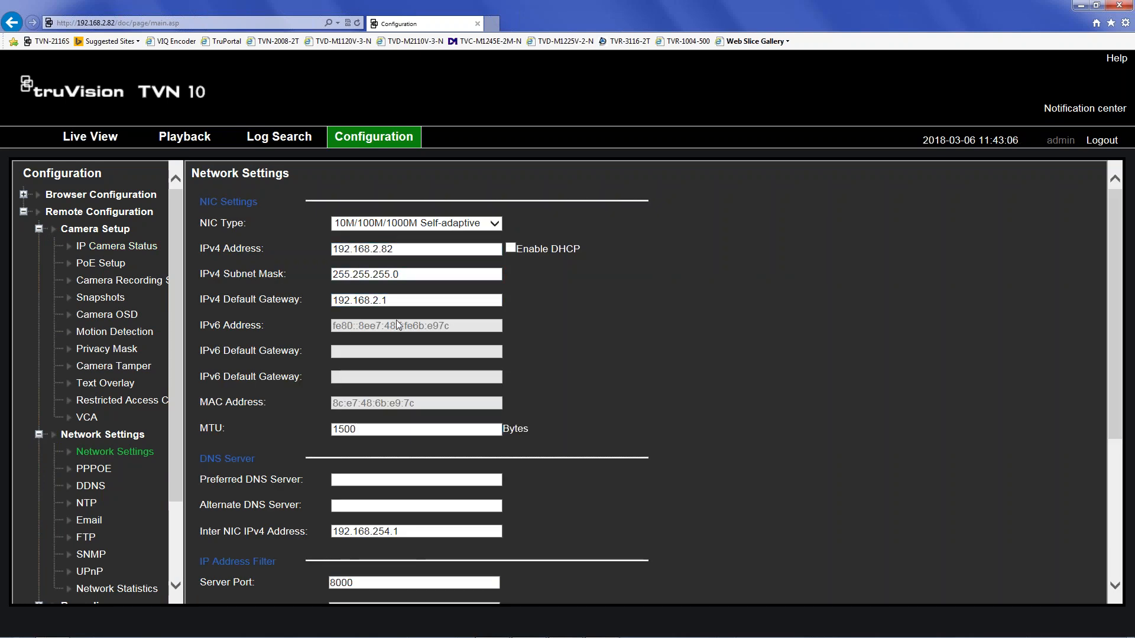
{"action": "left_click", "coordinate": [360, 483]}
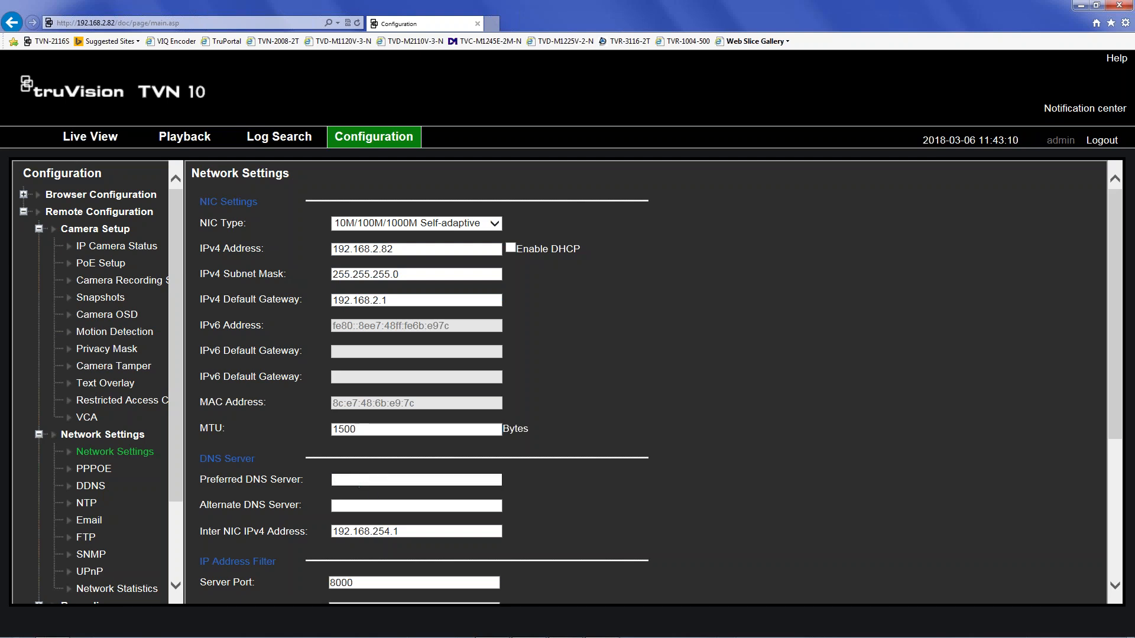
{"action": "type", "text": "8.8.8.8"}
{"action": "key", "text": "Tab"}
{"action": "type", "text": "8.8."}
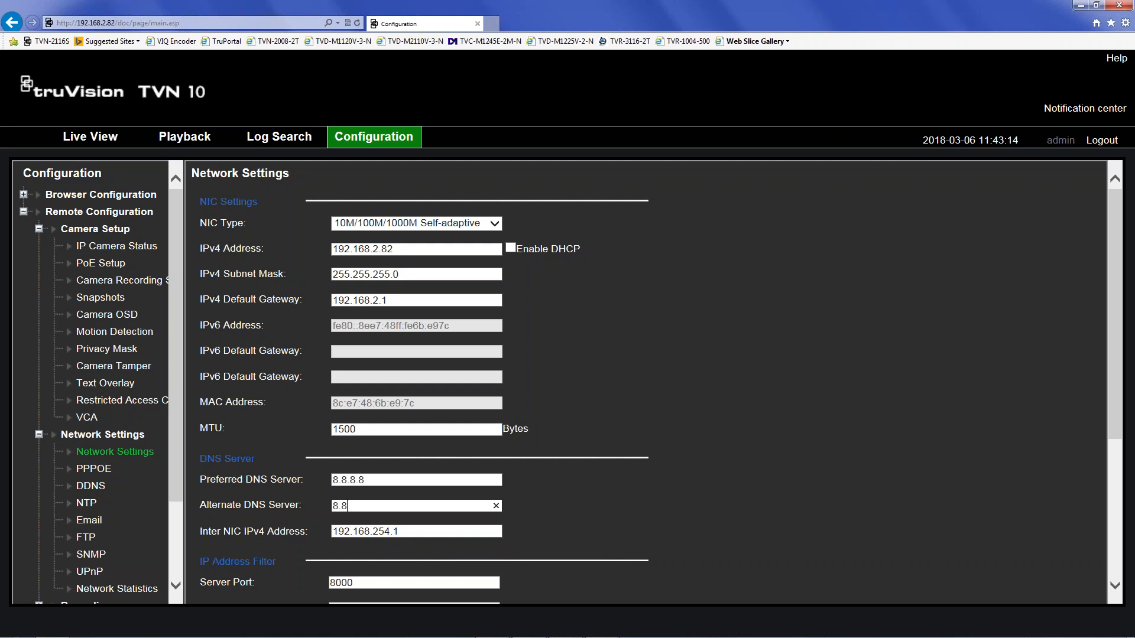
{"action": "type", "text": "4.4"}
{"action": "scroll", "coordinate": [605, 380], "scroll_direction": "down", "scroll_amount": 4}
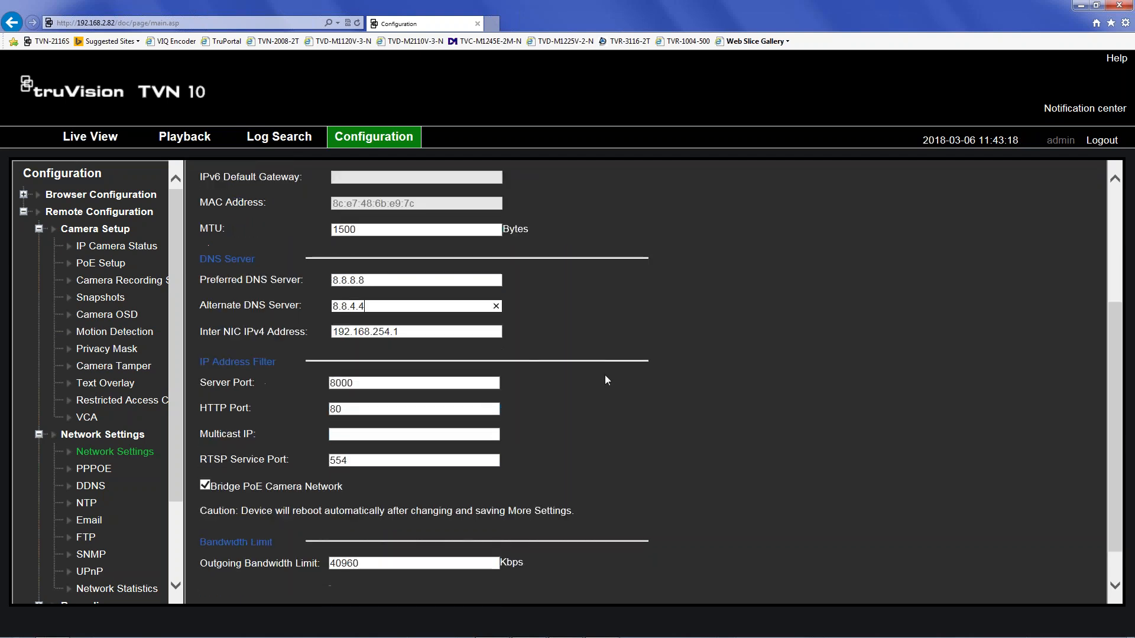
{"action": "scroll", "coordinate": [608, 377], "scroll_direction": "up", "scroll_amount": 4}
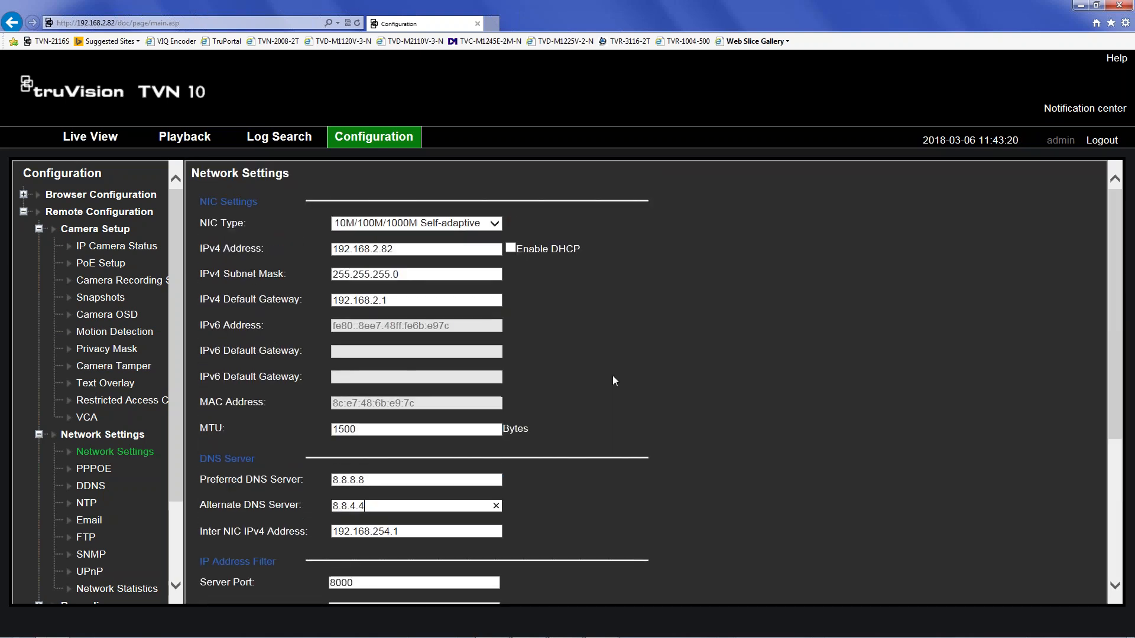
{"action": "scroll", "coordinate": [618, 362], "scroll_direction": "down", "scroll_amount": 4}
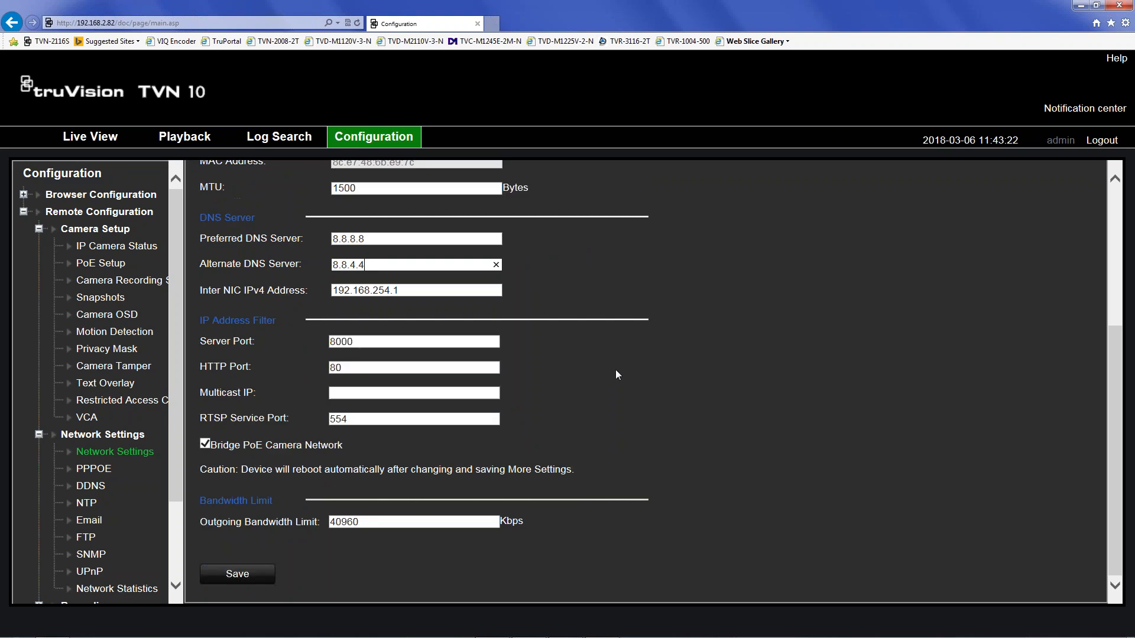
{"action": "left_click", "coordinate": [235, 575]}
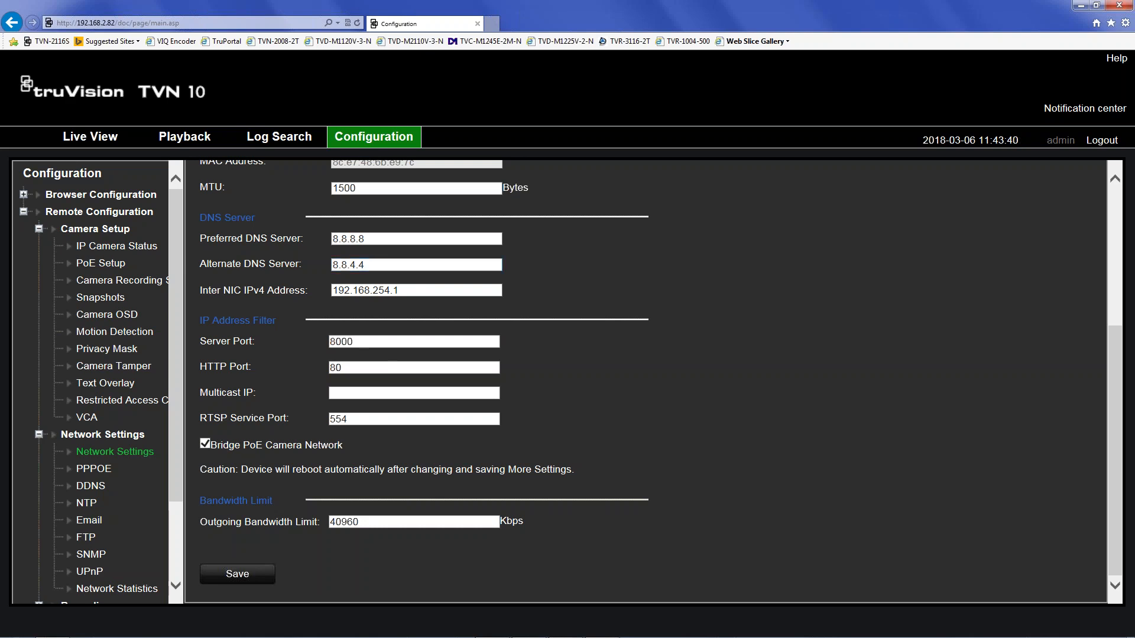
- Review the saved DNS server fields on the Network Settings page
{"action": "left_click", "coordinate": [372, 238]}
{"action": "scroll", "coordinate": [320, 324], "scroll_direction": "up", "scroll_amount": 2}
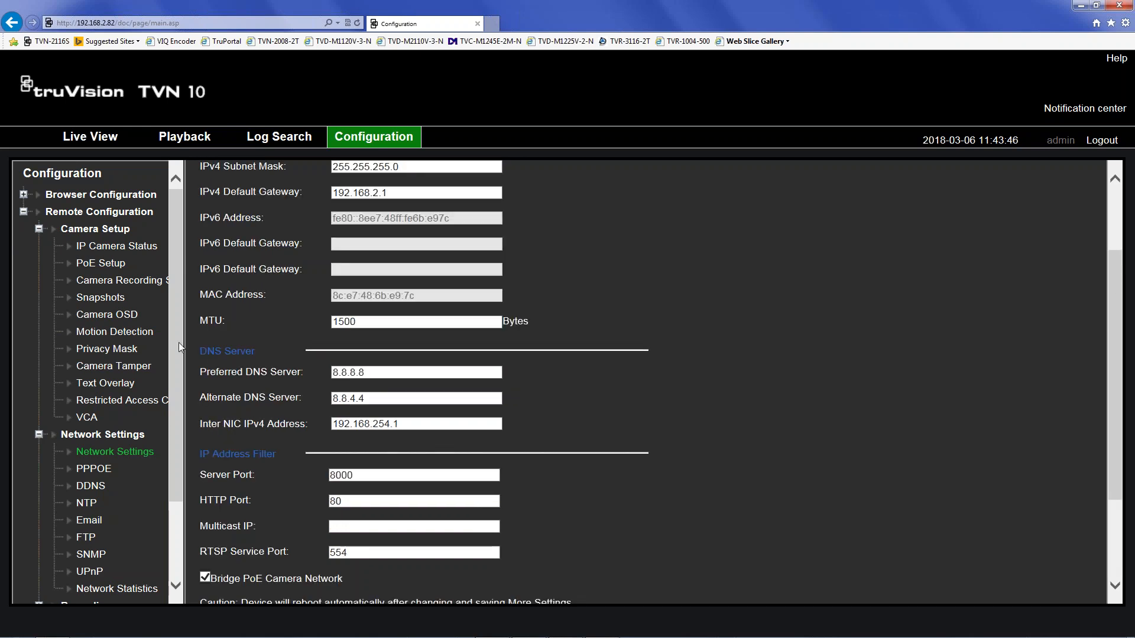
{"action": "left_click_drag", "start_coordinate": [172, 453], "coordinate": [178, 506]}
- Turn on automatic daylight saving adjustment in the Time and Date settings and save
{"action": "left_click", "coordinate": [38, 566]}
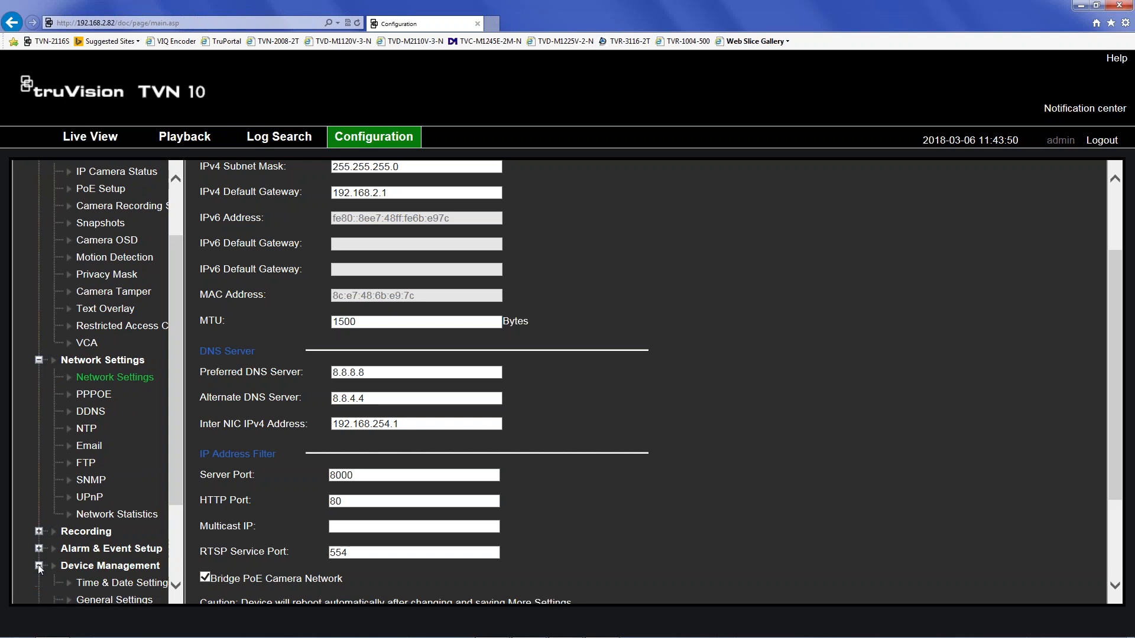
{"action": "scroll", "coordinate": [93, 501], "scroll_direction": "down", "scroll_amount": 3}
{"action": "left_click", "coordinate": [109, 470]}
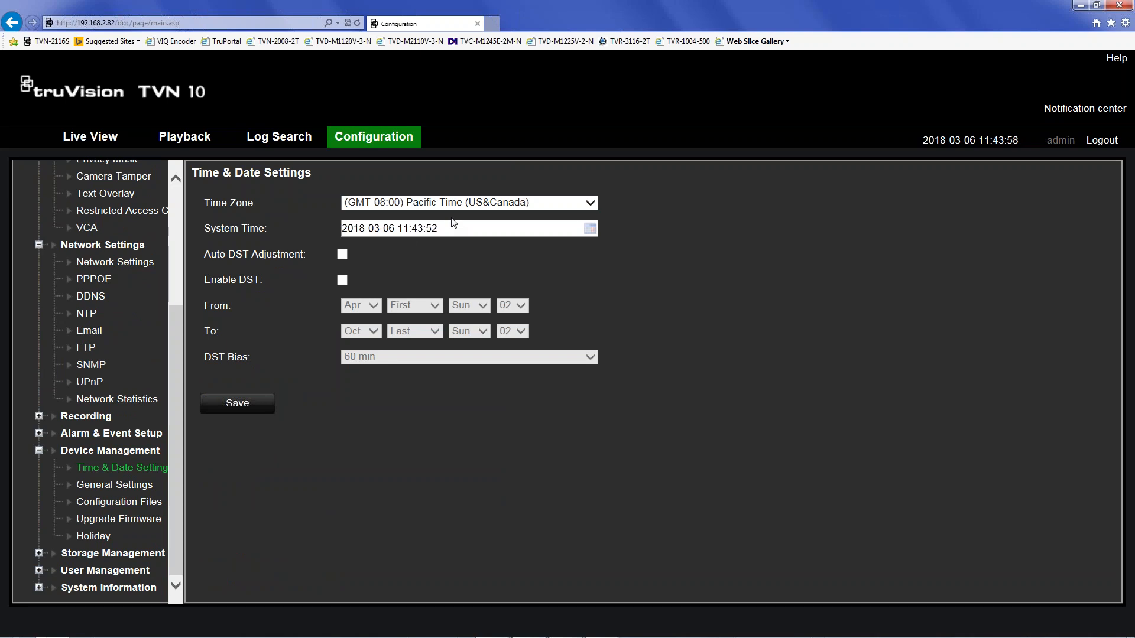
{"action": "left_click", "coordinate": [342, 255]}
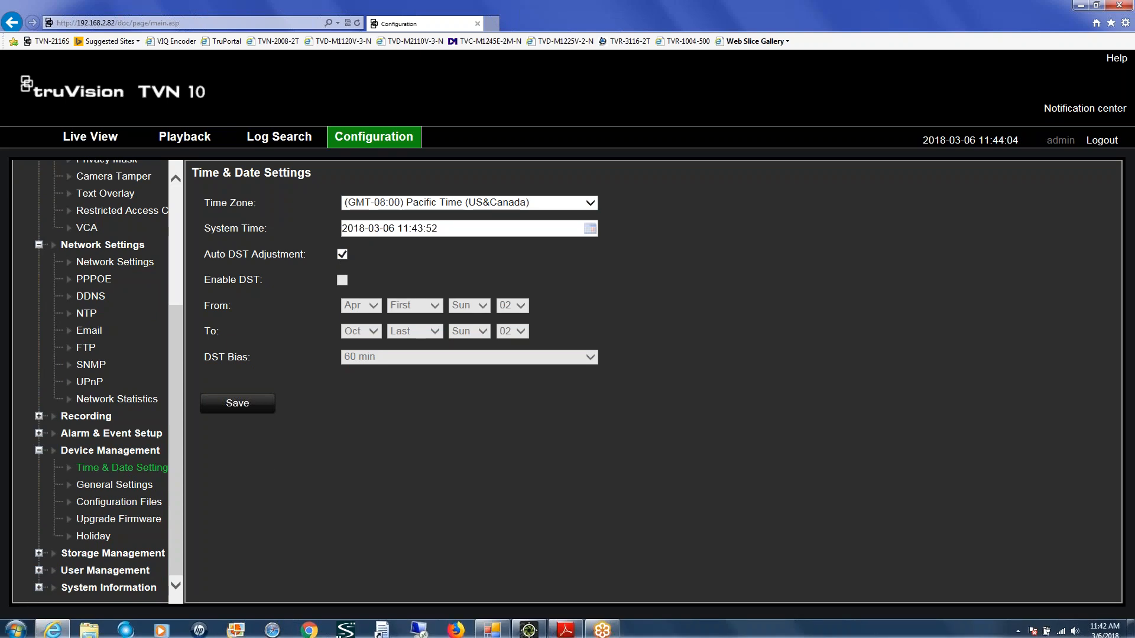
{"action": "left_click", "coordinate": [239, 405]}
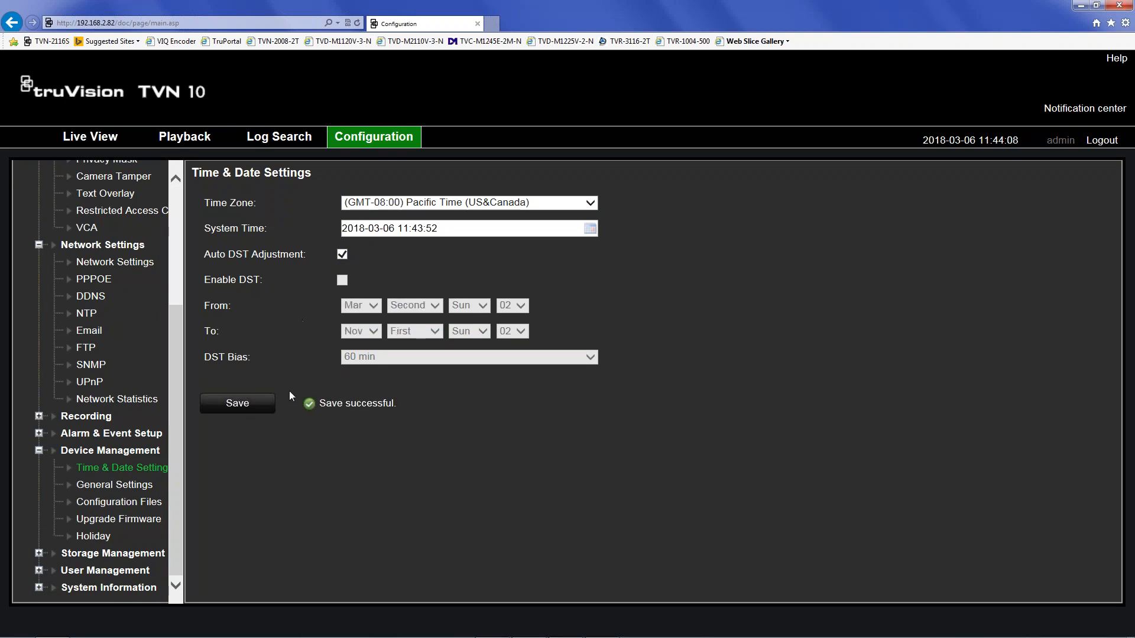
- Enable NTP sync with time.nist.gov, port 123, 60-minute interval, and save
{"action": "left_click", "coordinate": [87, 314]}
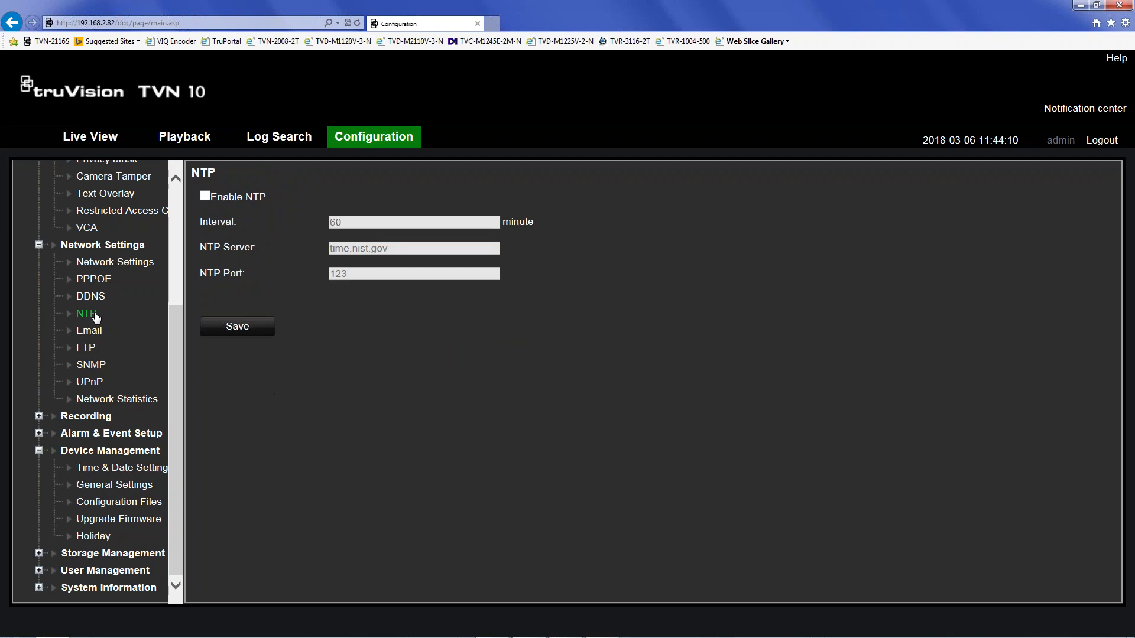
{"action": "left_click", "coordinate": [204, 196]}
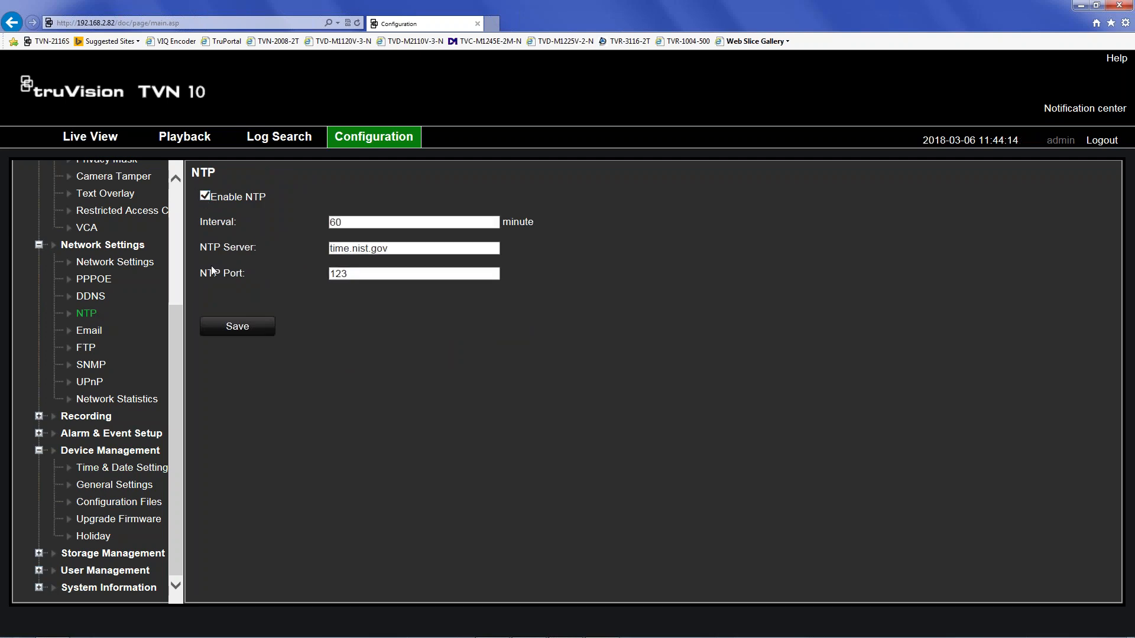
{"action": "left_click", "coordinate": [246, 325]}
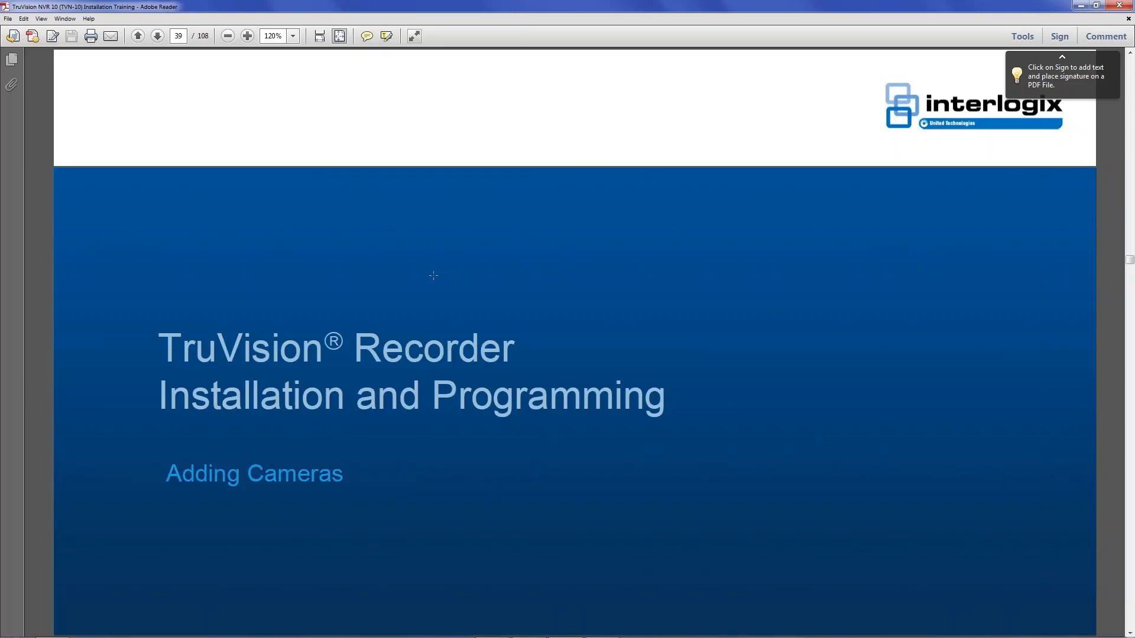
- Page the training PDF from page 39 to the manual camera-adding slide on page 41
{"action": "key", "text": "Page_Down"}
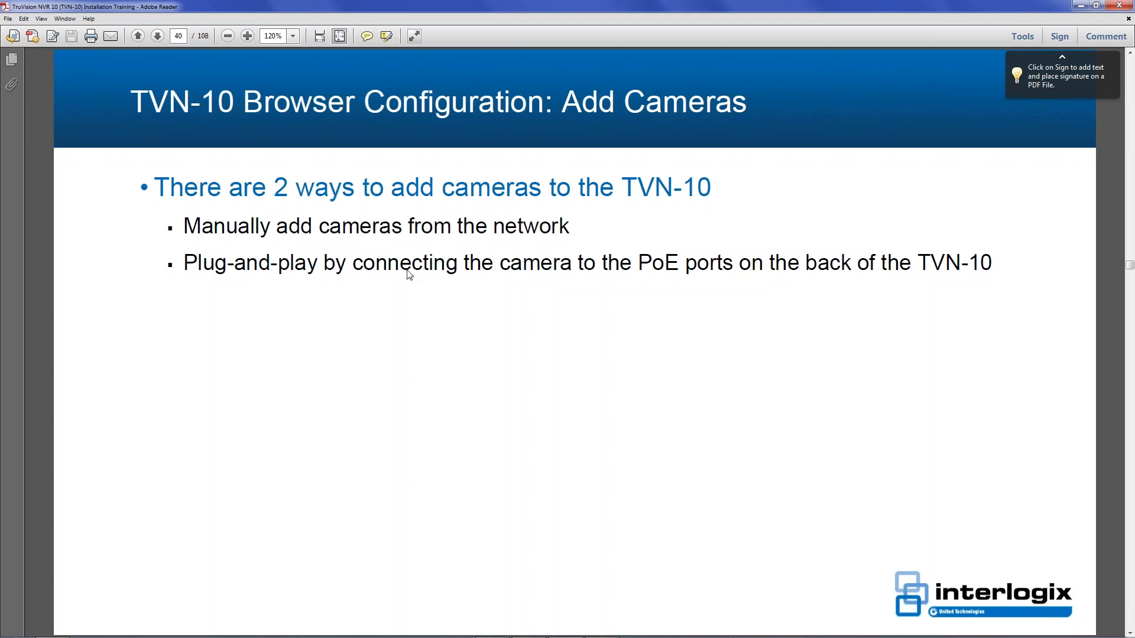
{"action": "key", "text": "Page_Down"}
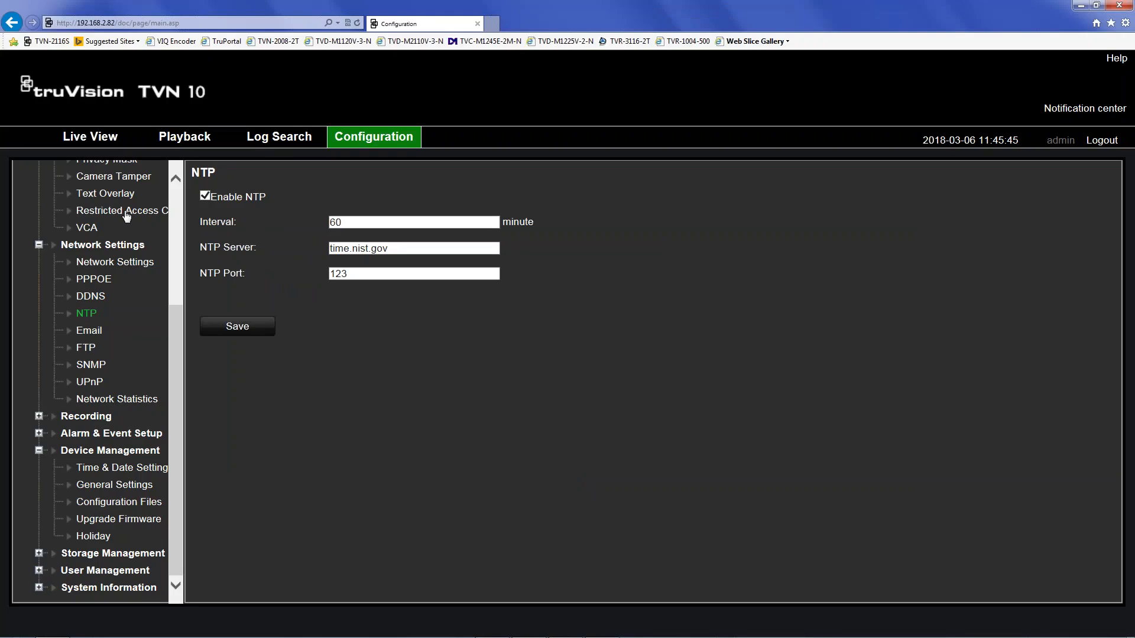
{"action": "scroll", "coordinate": [172, 229], "scroll_direction": "up", "scroll_amount": 4}
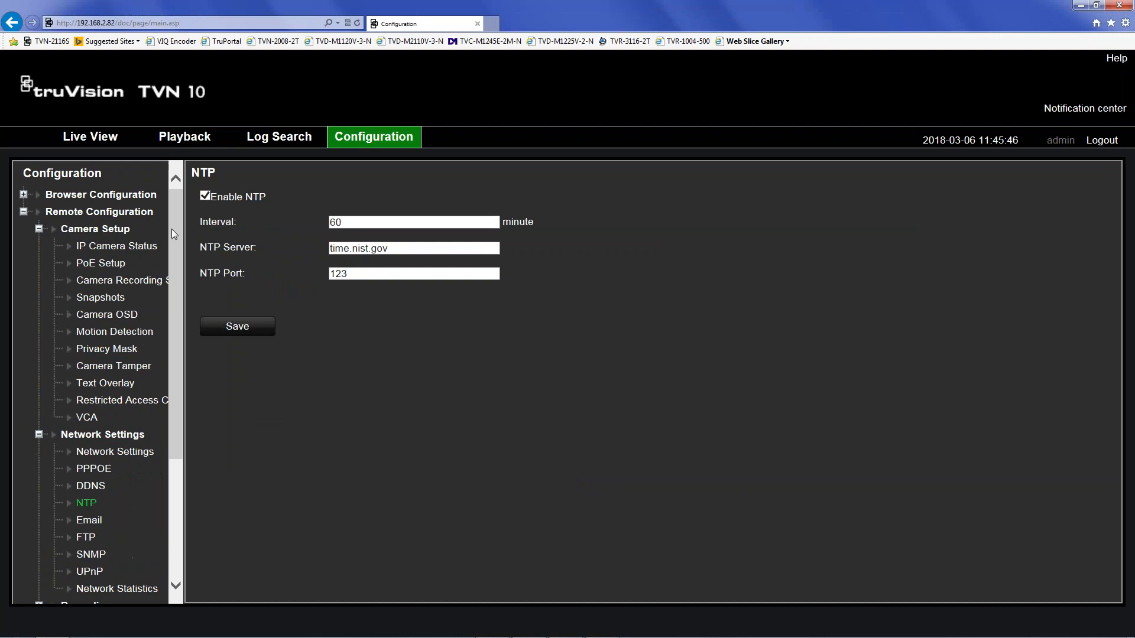
- Open IP Camera Status and run Search/Add to list cameras discovered on the network
{"action": "left_click", "coordinate": [80, 245]}
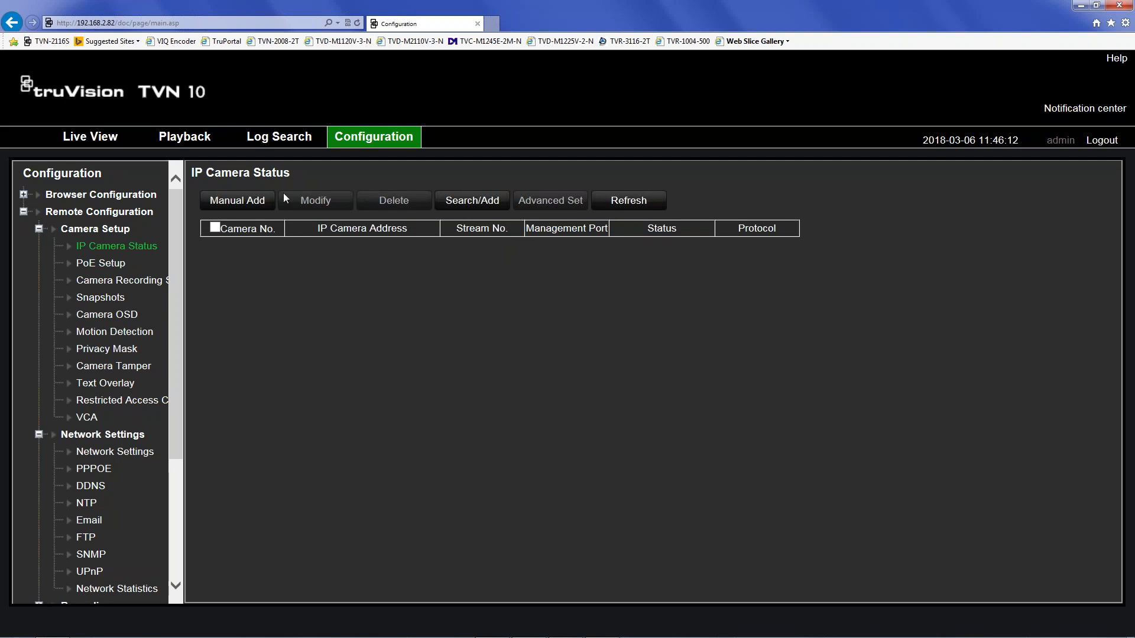
{"action": "left_click", "coordinate": [469, 202]}
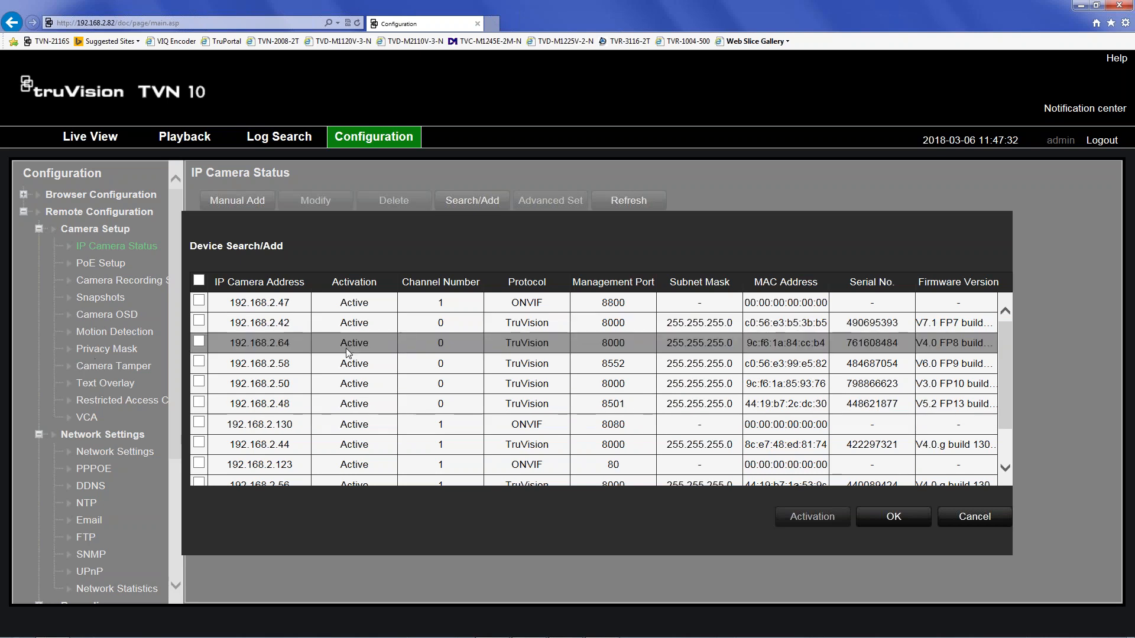
- Tick camera 192.168.2.64 in the search results, then cancel without adding it
{"action": "left_click", "coordinate": [199, 341]}
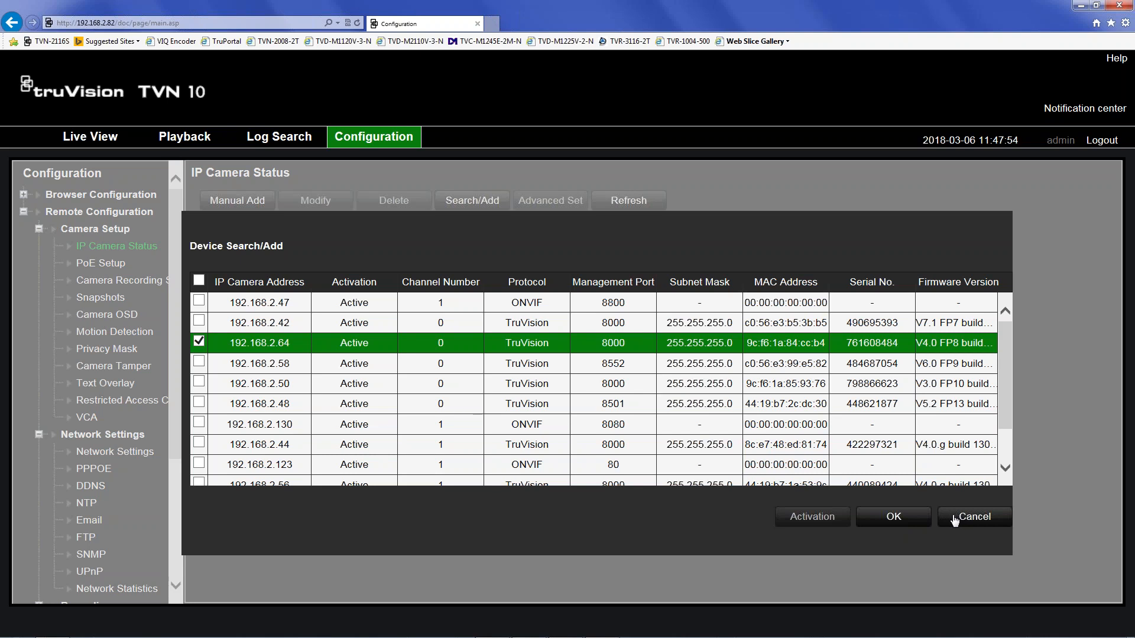
{"action": "left_click", "coordinate": [956, 523]}
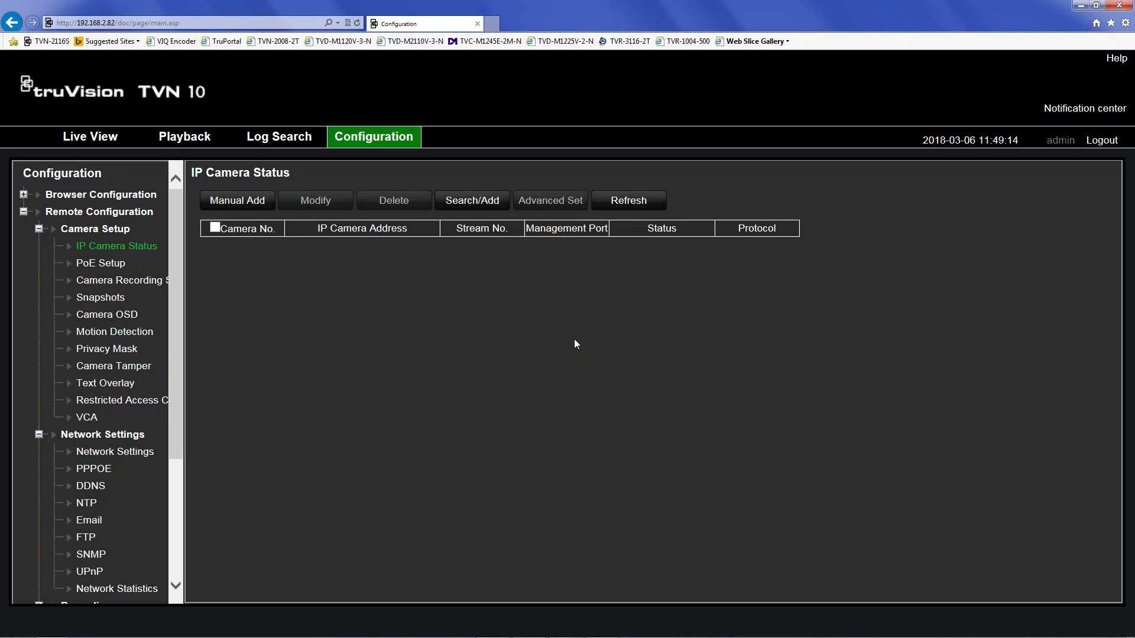
- Refresh until D1(PoE1) at 192.168.254.6 and D2(PoE2) at 192.168.254.7 show Online, then select D1
{"action": "left_click", "coordinate": [625, 206]}
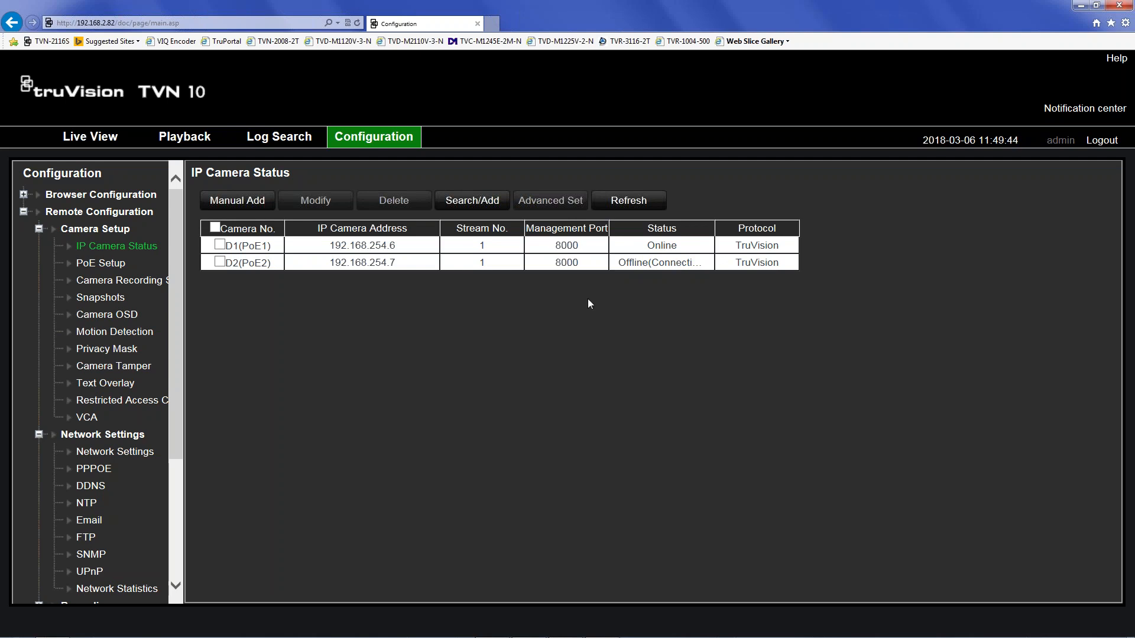
{"action": "left_click", "coordinate": [627, 201]}
{"action": "left_click", "coordinate": [220, 245]}
- Change camera D1's adding method from Plug-and-Play to Manual, enter its password, and save
{"action": "left_click", "coordinate": [312, 205]}
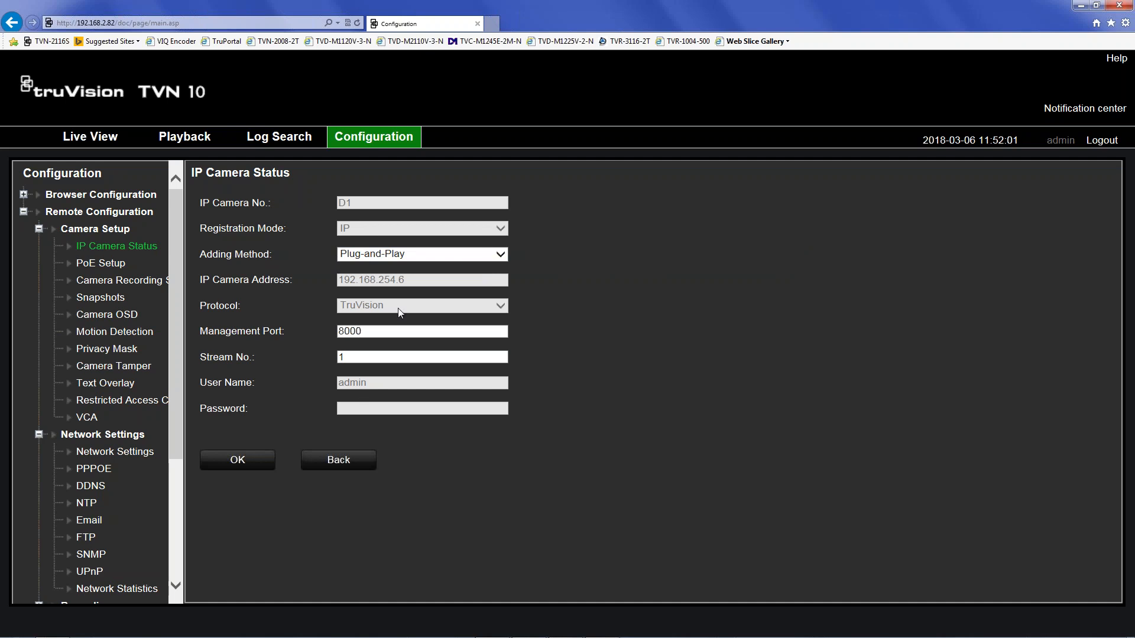
{"action": "left_click", "coordinate": [401, 256]}
{"action": "left_click", "coordinate": [388, 267]}
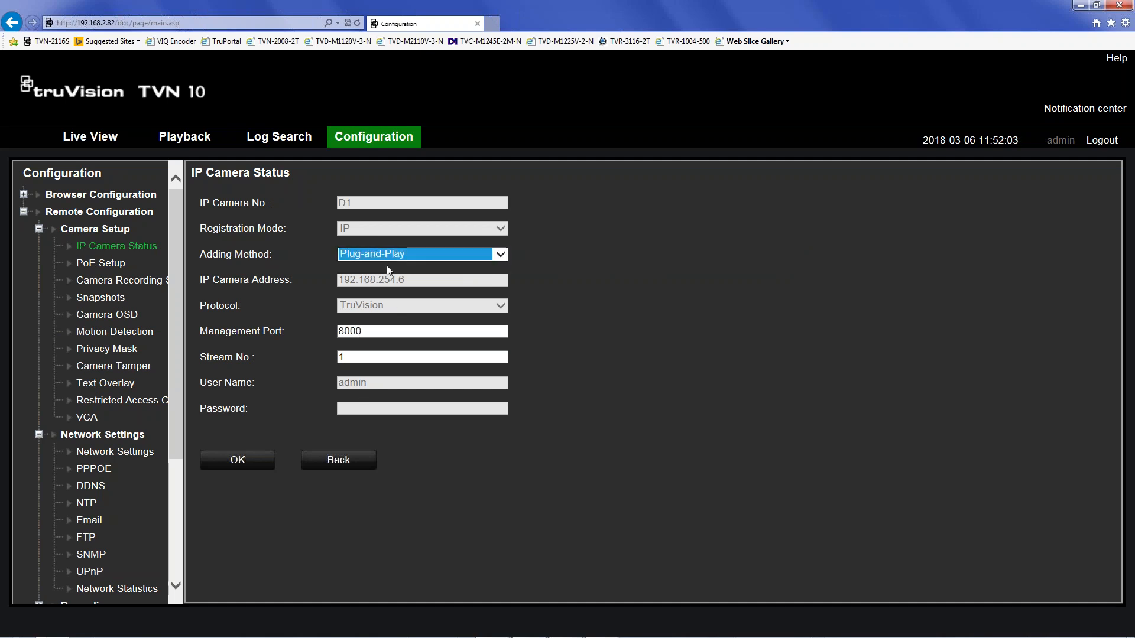
{"action": "left_click", "coordinate": [383, 408]}
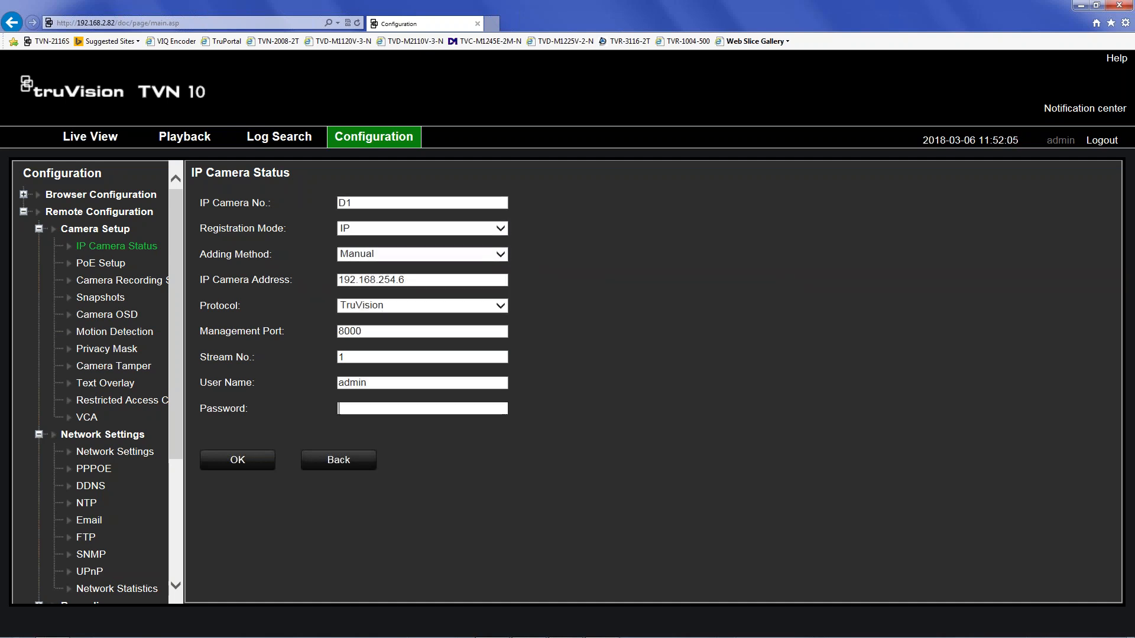
{"action": "type", "text": "1234"}
{"action": "left_click", "coordinate": [248, 465]}
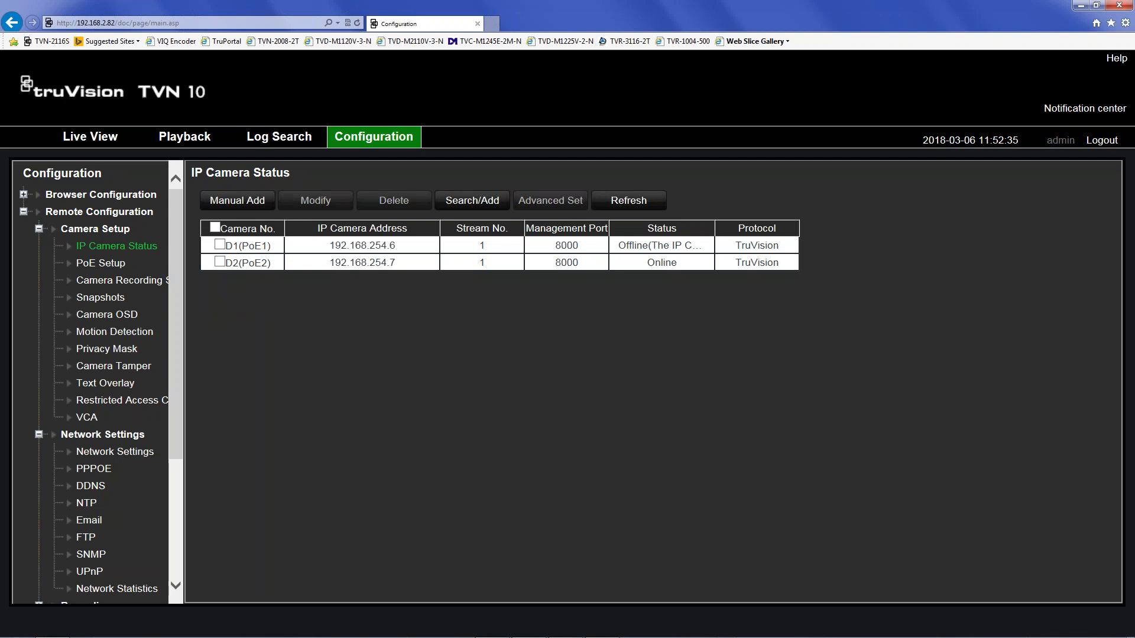
- Refresh the camera list so D1 at 192.168.254.6 shows Online beside D2
{"action": "left_click", "coordinate": [628, 200]}
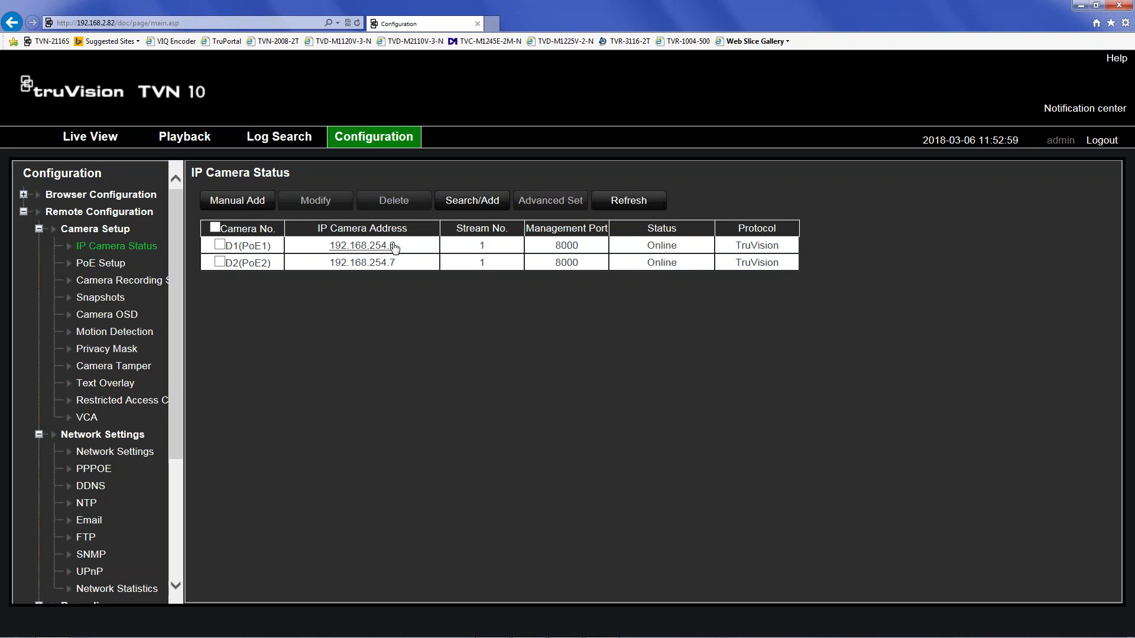
- Set camera D2 to the Manual adding method, enter its camera password, save, and refresh the camera list
{"action": "left_click", "coordinate": [226, 265]}
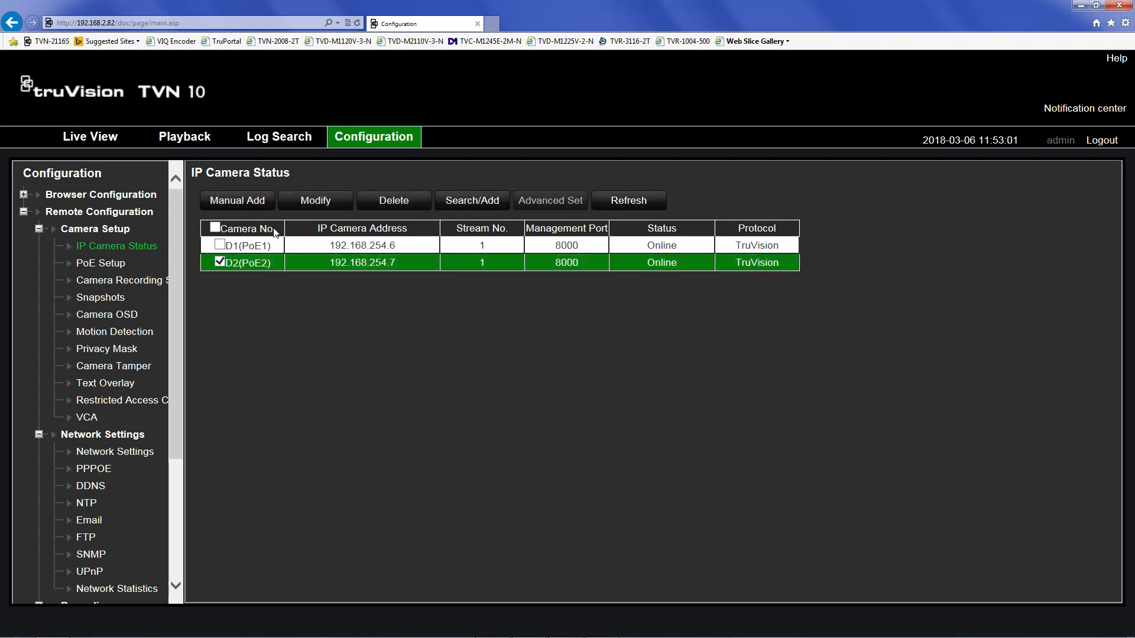
{"action": "left_click", "coordinate": [326, 202]}
{"action": "left_click", "coordinate": [379, 254]}
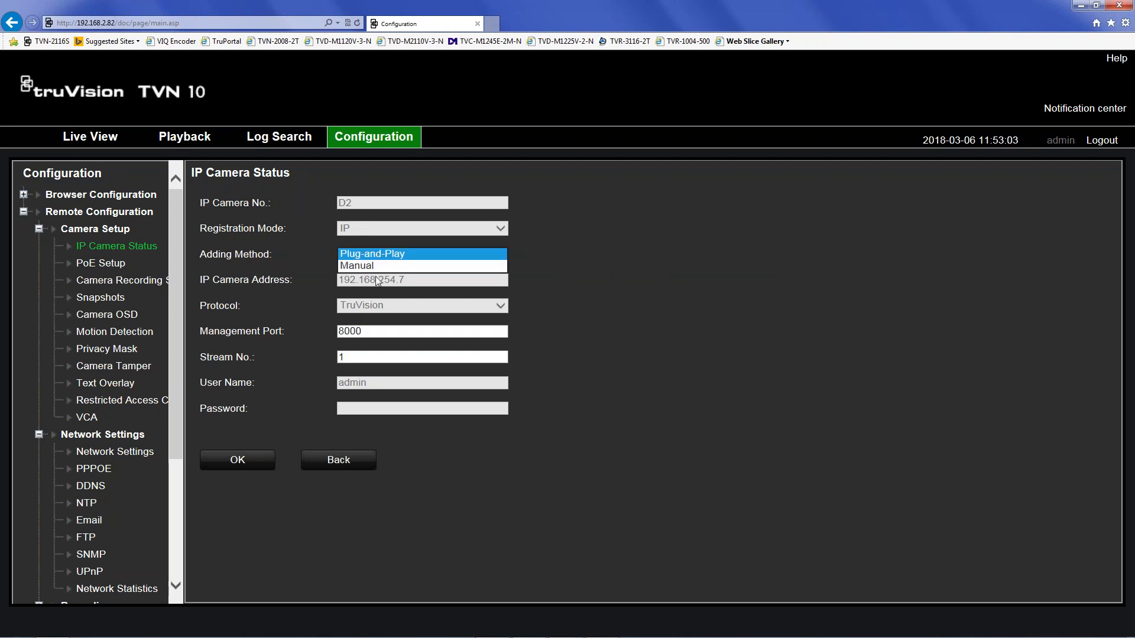
{"action": "left_click", "coordinate": [377, 267]}
{"action": "left_click", "coordinate": [358, 408]}
{"action": "type", "text": "••••"}
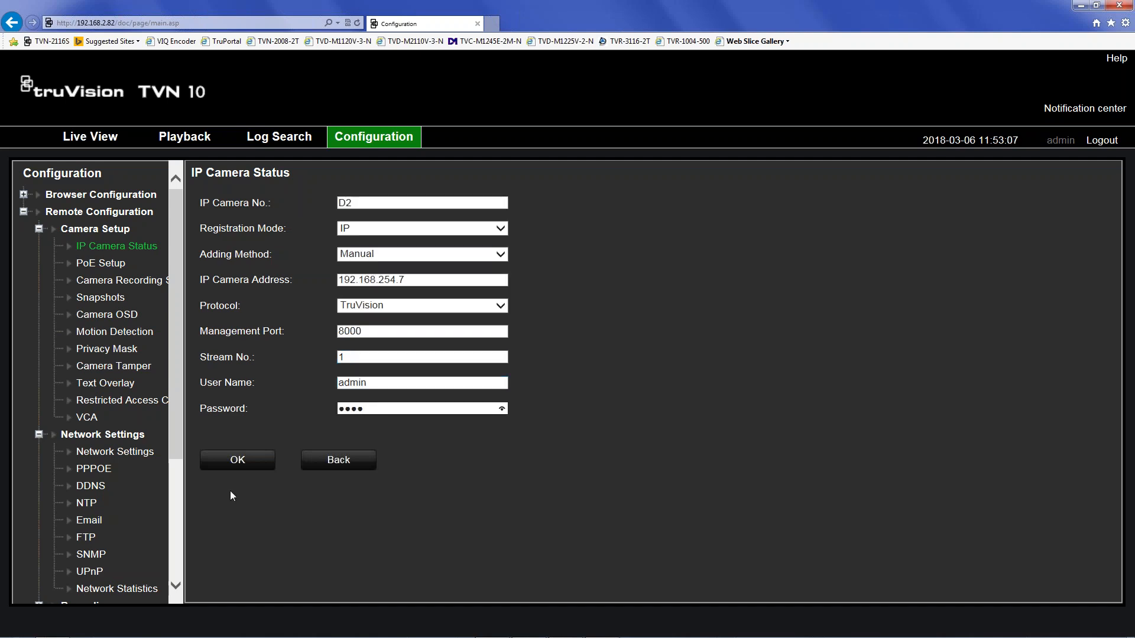
{"action": "left_click", "coordinate": [227, 461]}
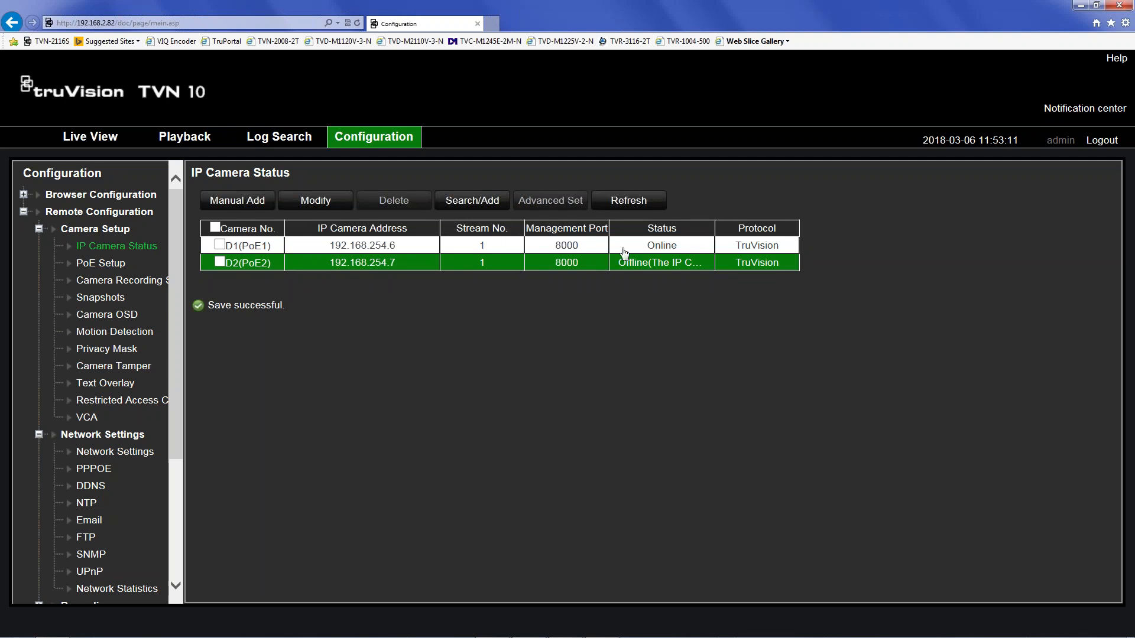
{"action": "left_click", "coordinate": [625, 201]}
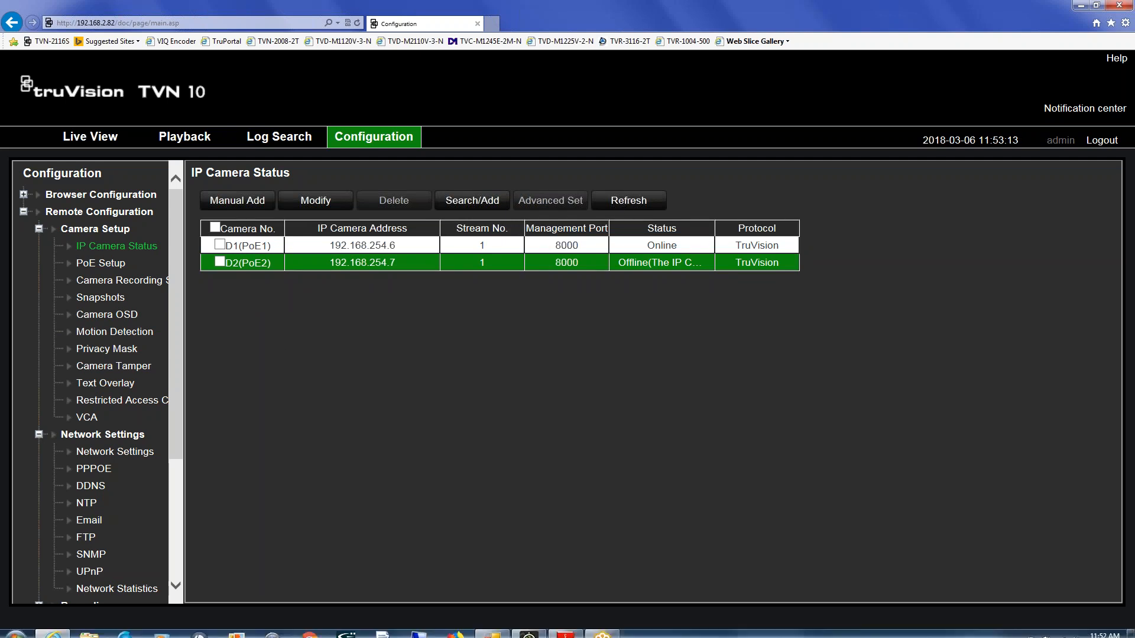
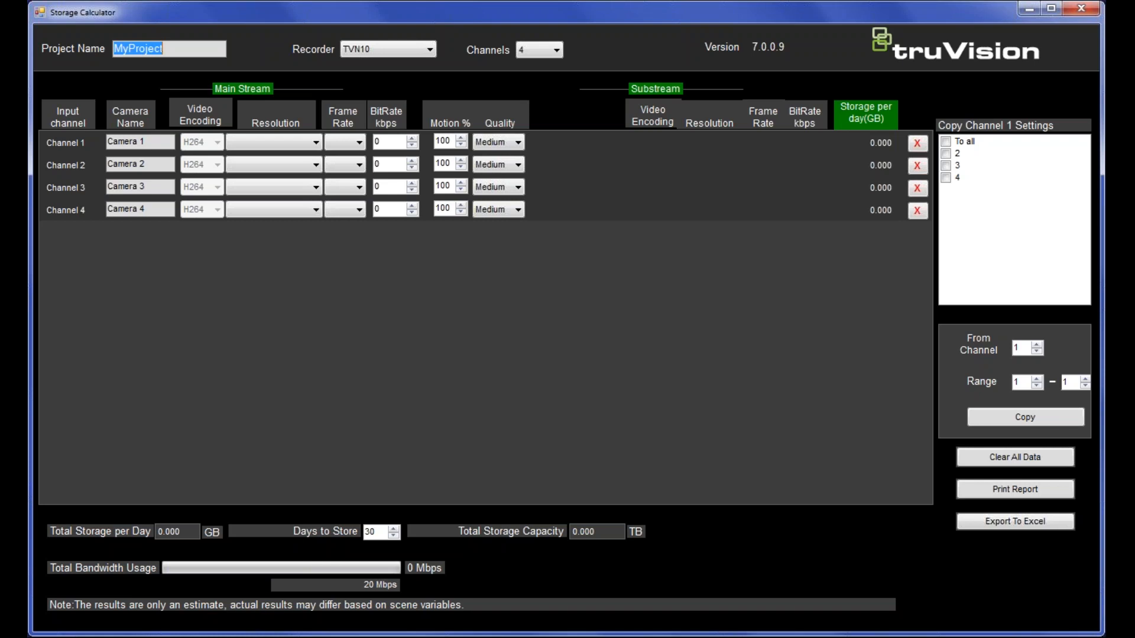
- Switch the project to 8 channels and set Channel 1 to 2560*1440 (4MP), 15 fps, Highest quality
{"action": "left_click", "coordinate": [528, 50]}
{"action": "left_click", "coordinate": [530, 79]}
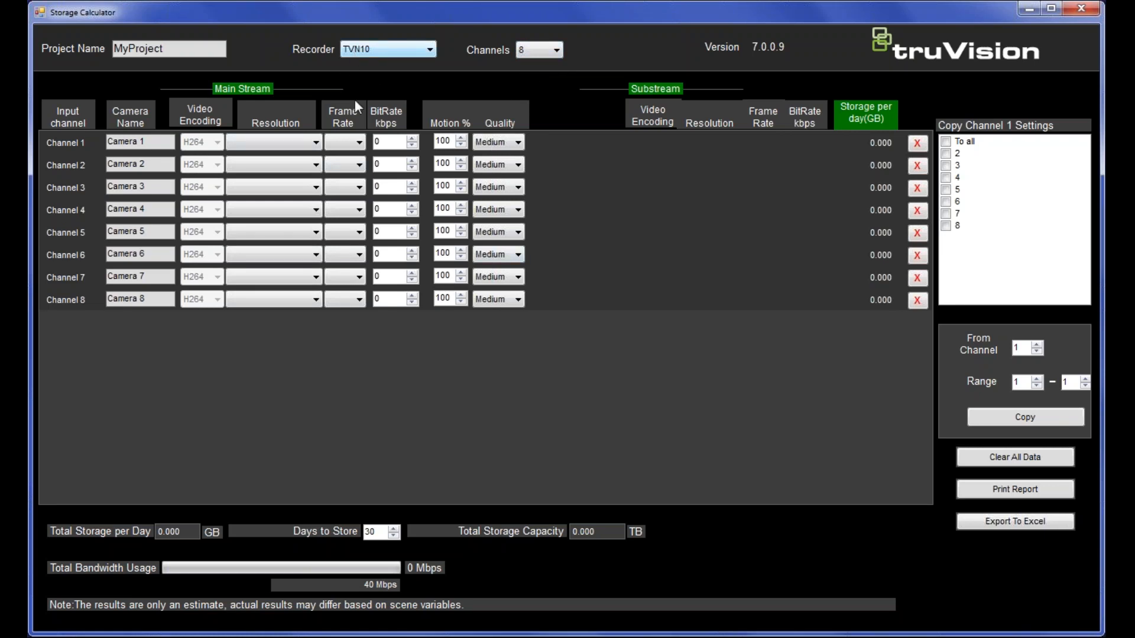
{"action": "left_click", "coordinate": [313, 145]}
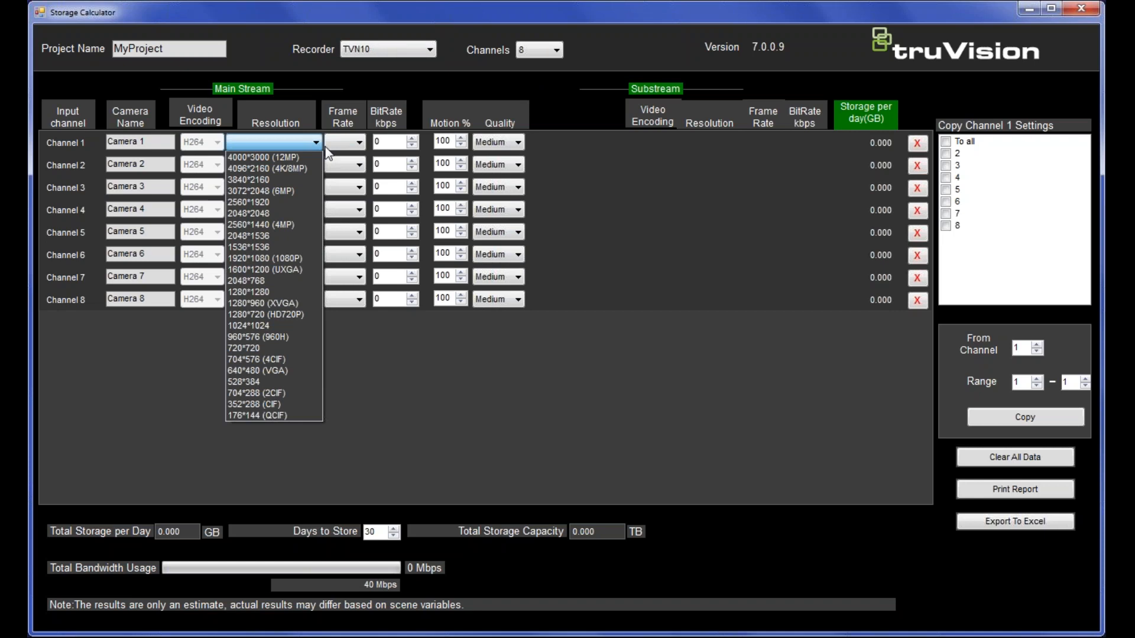
{"action": "left_click", "coordinate": [260, 229]}
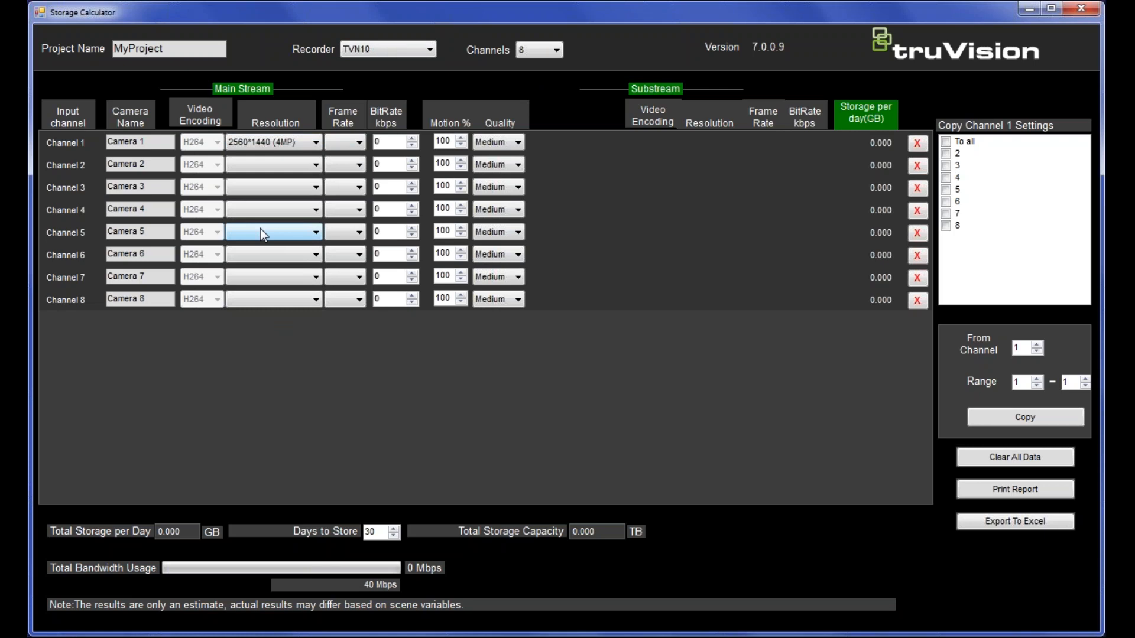
{"action": "left_click", "coordinate": [360, 143]}
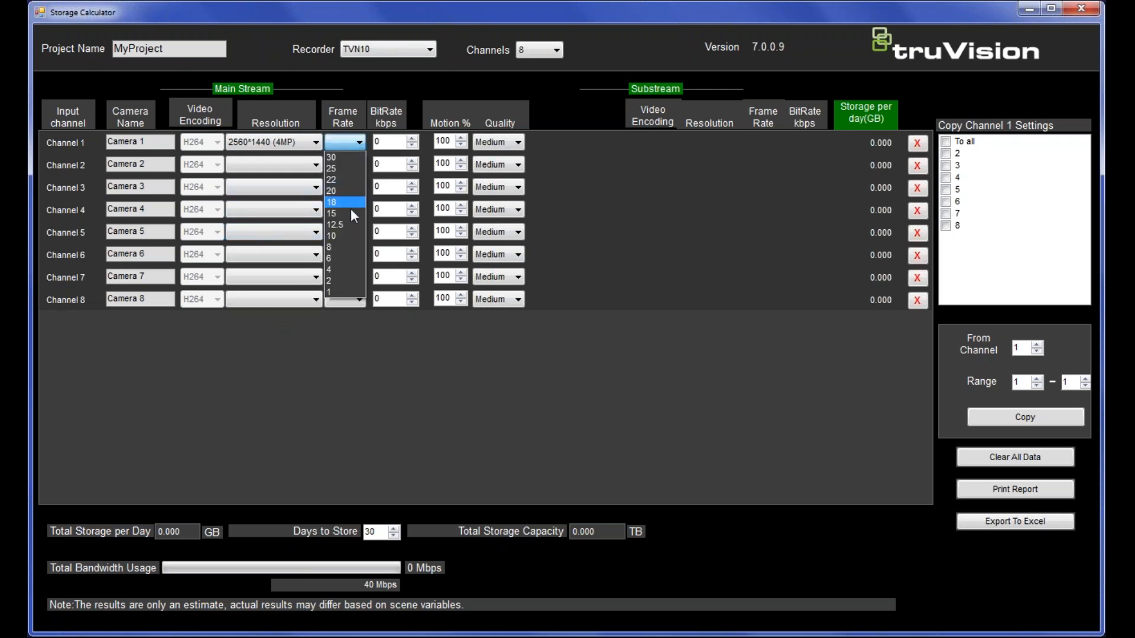
{"action": "left_click", "coordinate": [353, 213]}
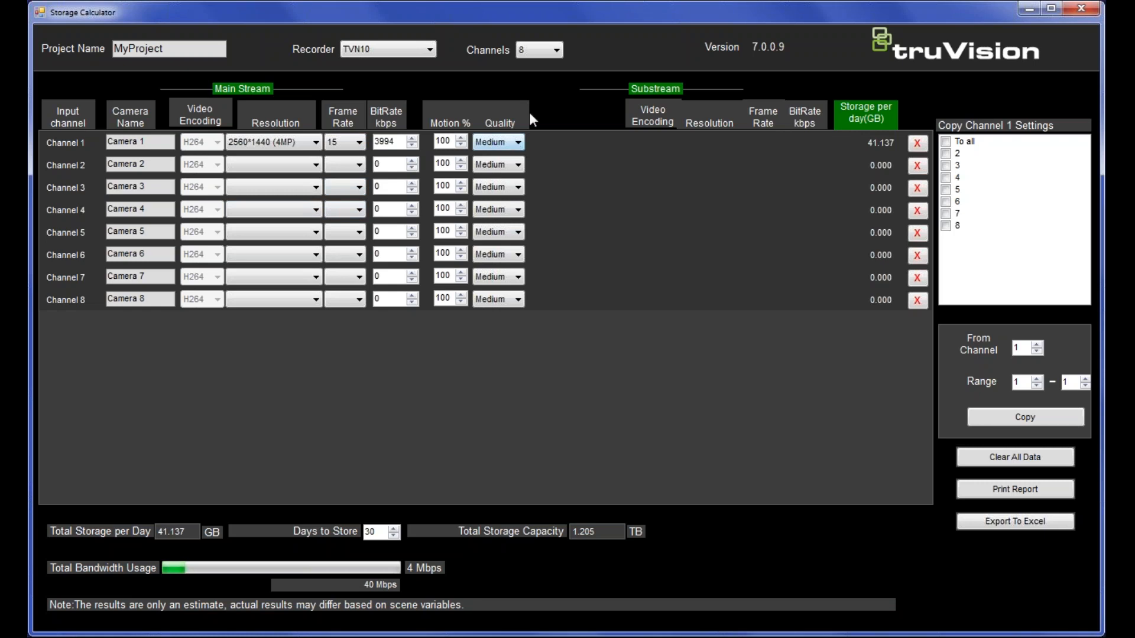
{"action": "left_click", "coordinate": [513, 143]}
{"action": "left_click", "coordinate": [506, 174]}
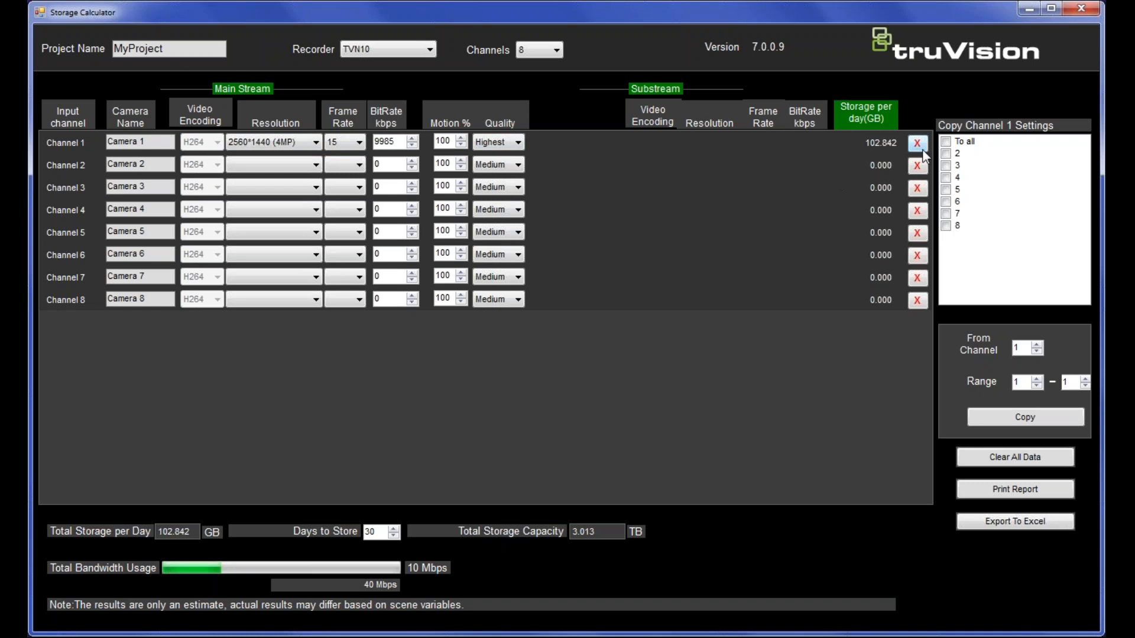
- Copy Channel 1's settings to channels 2, 3, 4 and 5
{"action": "left_click", "coordinate": [945, 153]}
{"action": "left_click", "coordinate": [946, 166]}
{"action": "left_click", "coordinate": [945, 177]}
{"action": "left_click", "coordinate": [946, 190]}
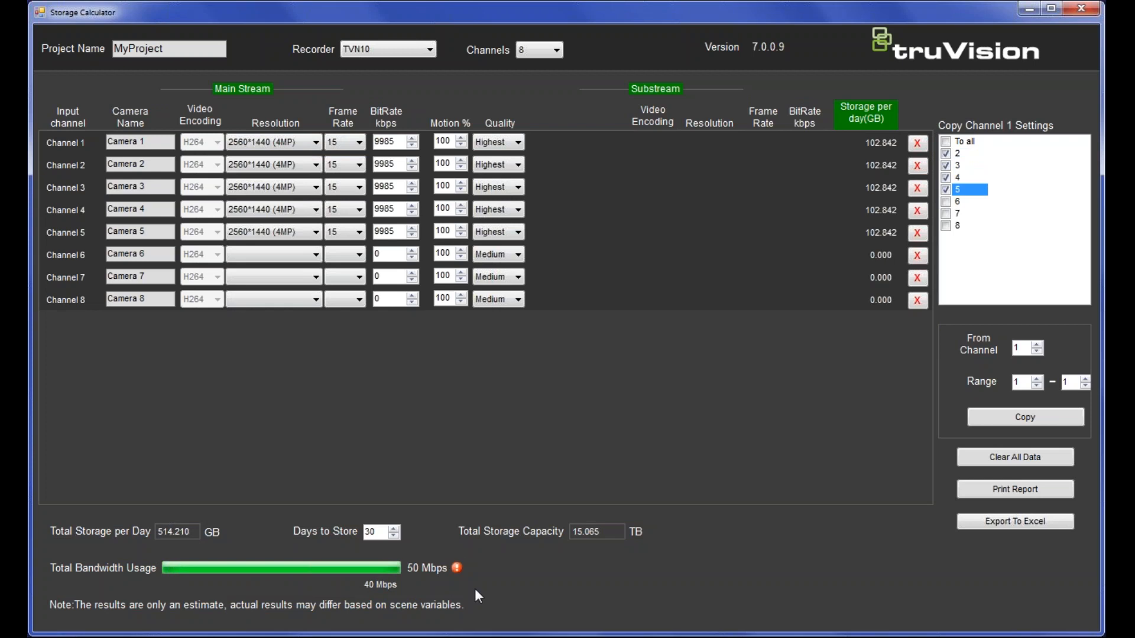
{"action": "mouse_move", "coordinate": [453, 567]}
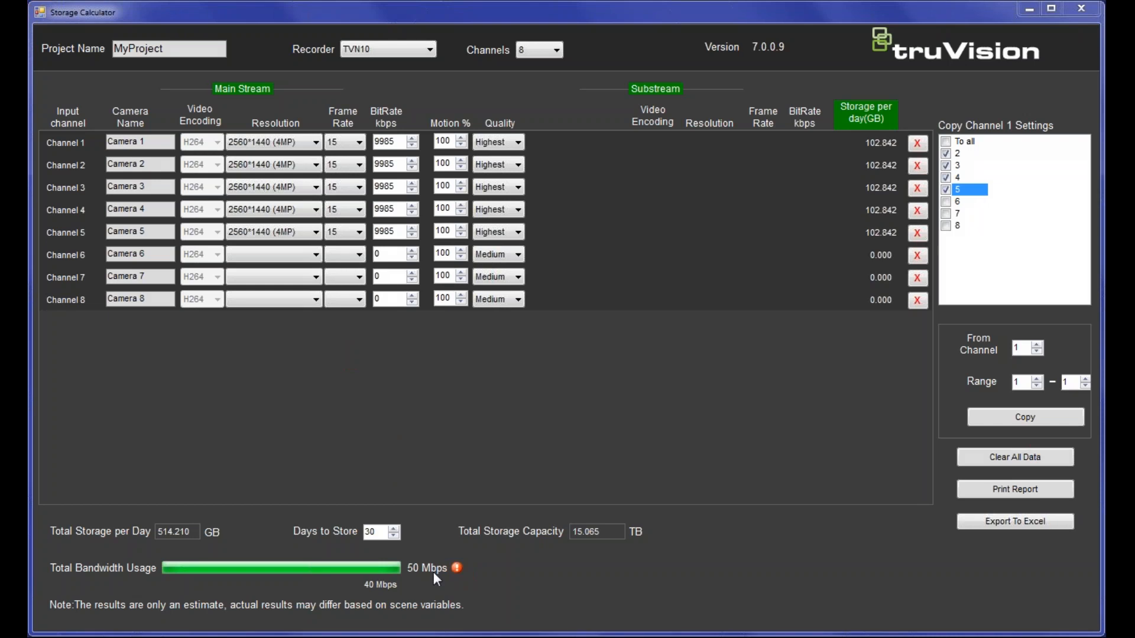
- Change Days to Store to 14, dropping total capacity to 7.030 TB
{"action": "double_click", "coordinate": [384, 537]}
{"action": "type", "text": "14"}
{"action": "key", "text": "Return"}
- Lower the frame rate of channels 1–5 to 10 fps
{"action": "left_click", "coordinate": [350, 146]}
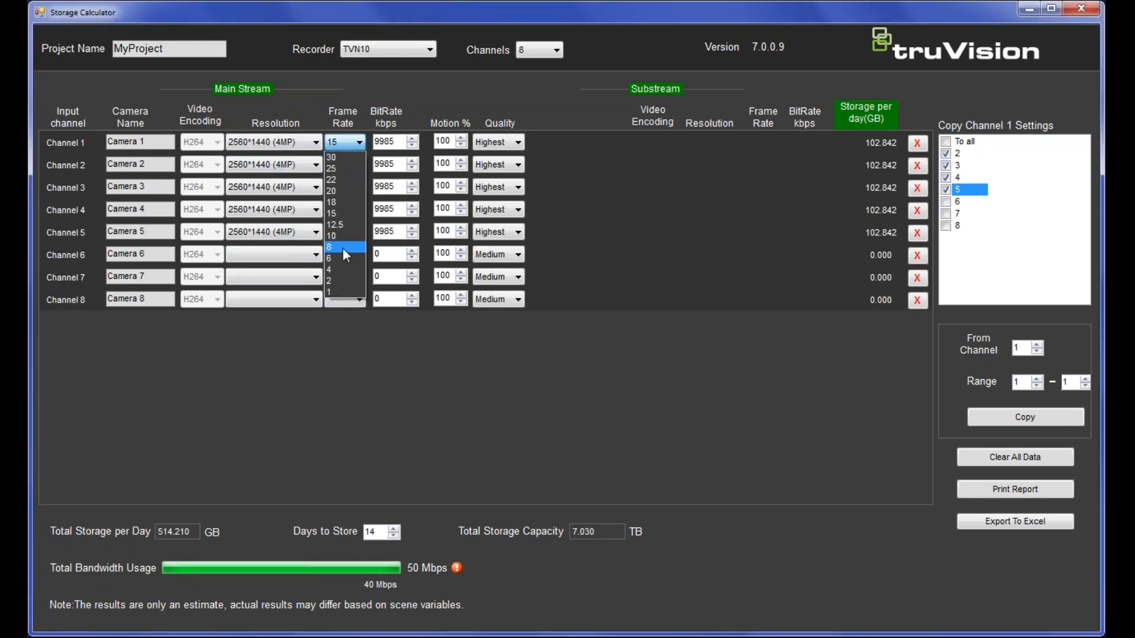
{"action": "left_click", "coordinate": [343, 237]}
{"action": "left_click", "coordinate": [347, 165]}
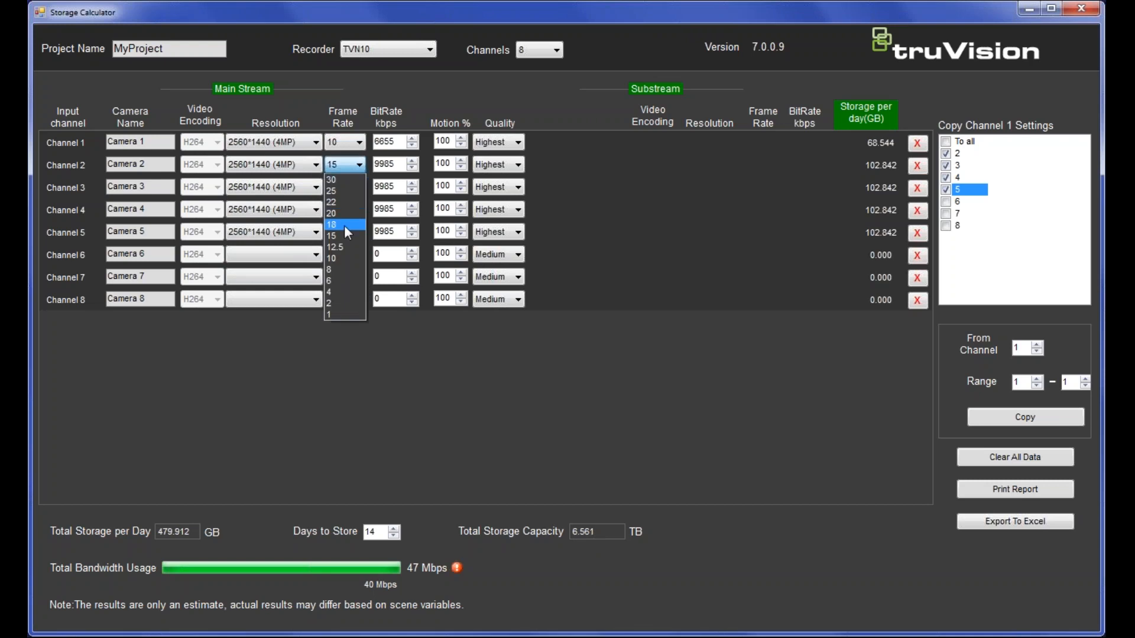
{"action": "left_click", "coordinate": [347, 256]}
{"action": "left_click", "coordinate": [346, 187]}
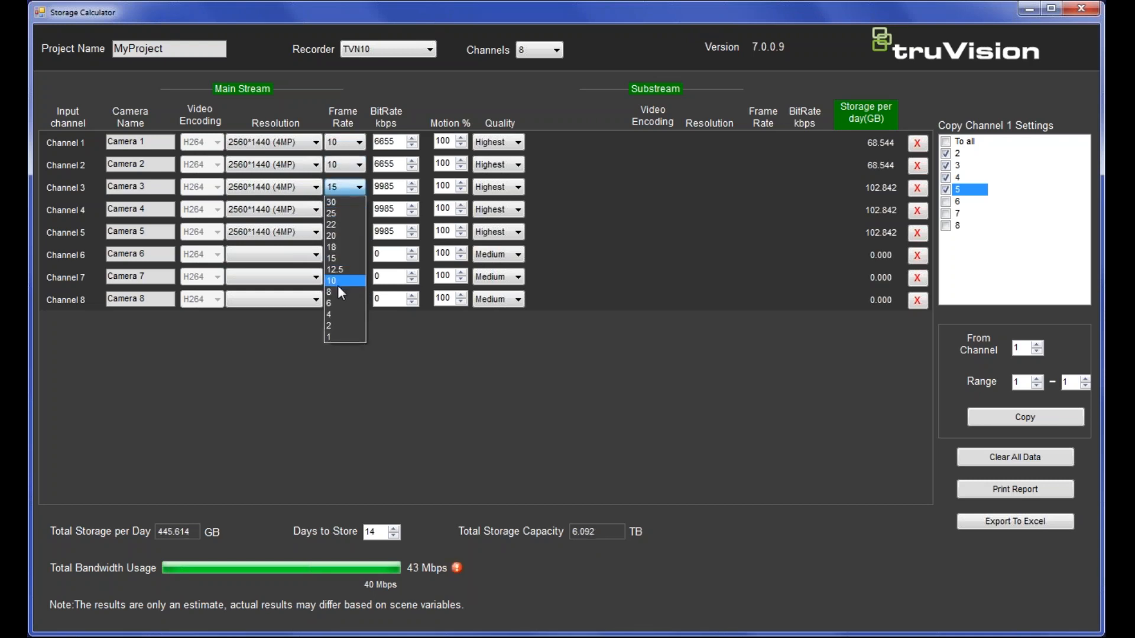
{"action": "left_click", "coordinate": [339, 284]}
{"action": "left_click", "coordinate": [346, 210]}
{"action": "left_click", "coordinate": [349, 303]}
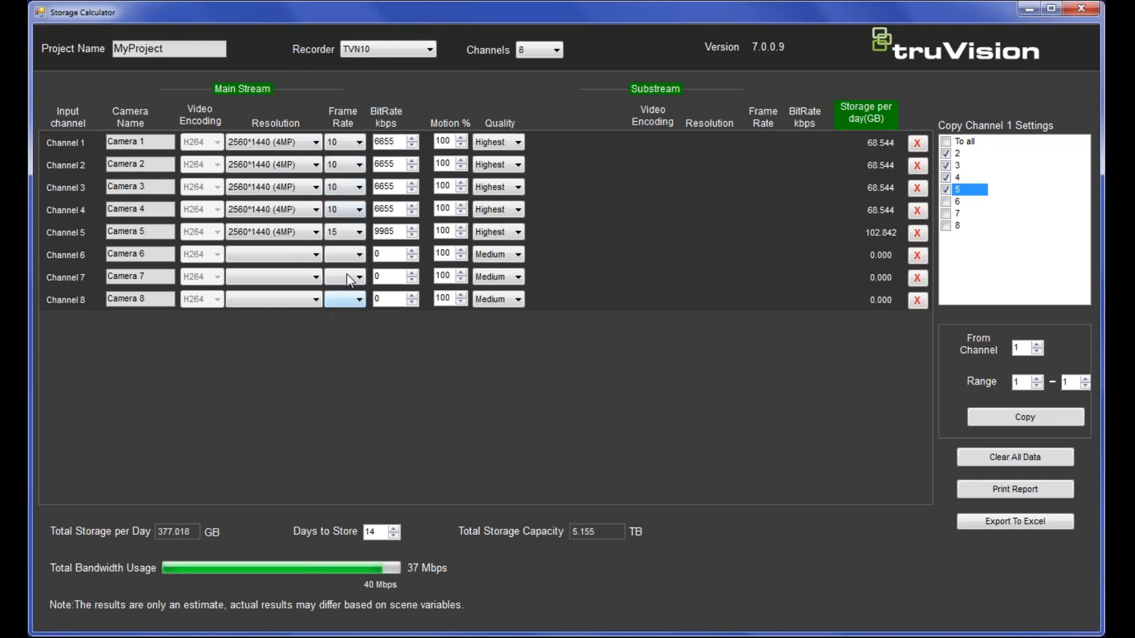
{"action": "left_click", "coordinate": [345, 232]}
{"action": "left_click", "coordinate": [338, 326]}
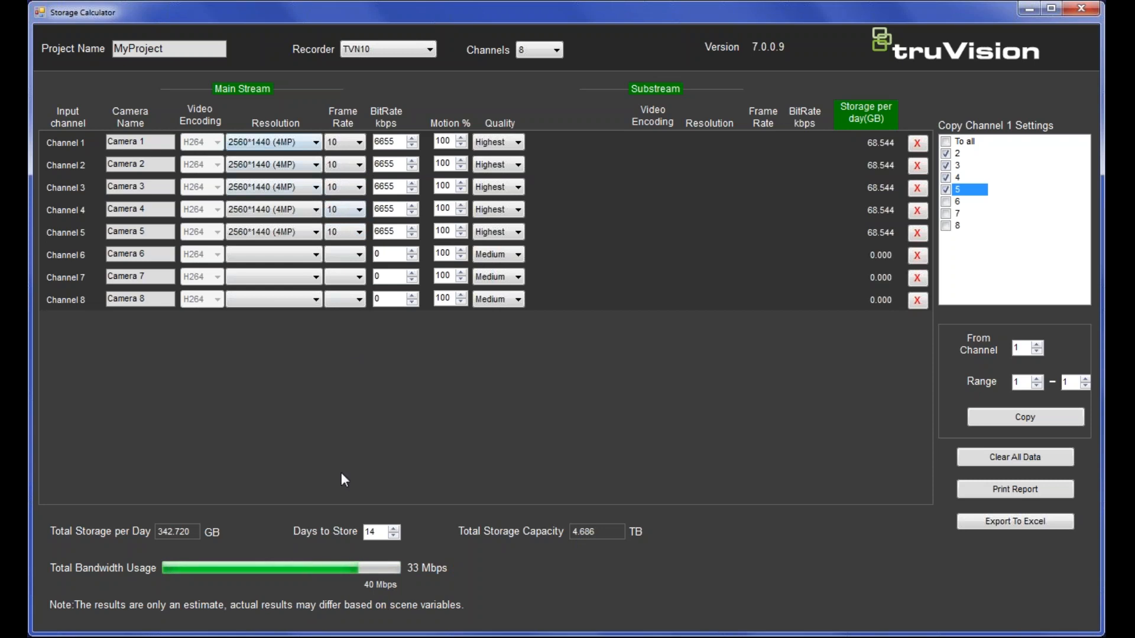
- Reduce Days to Store from 14 to 11, bringing capacity to 3.682 TB
{"action": "left_click", "coordinate": [393, 535]}
{"action": "left_click", "coordinate": [393, 535]}
{"action": "left_click", "coordinate": [393, 535]}
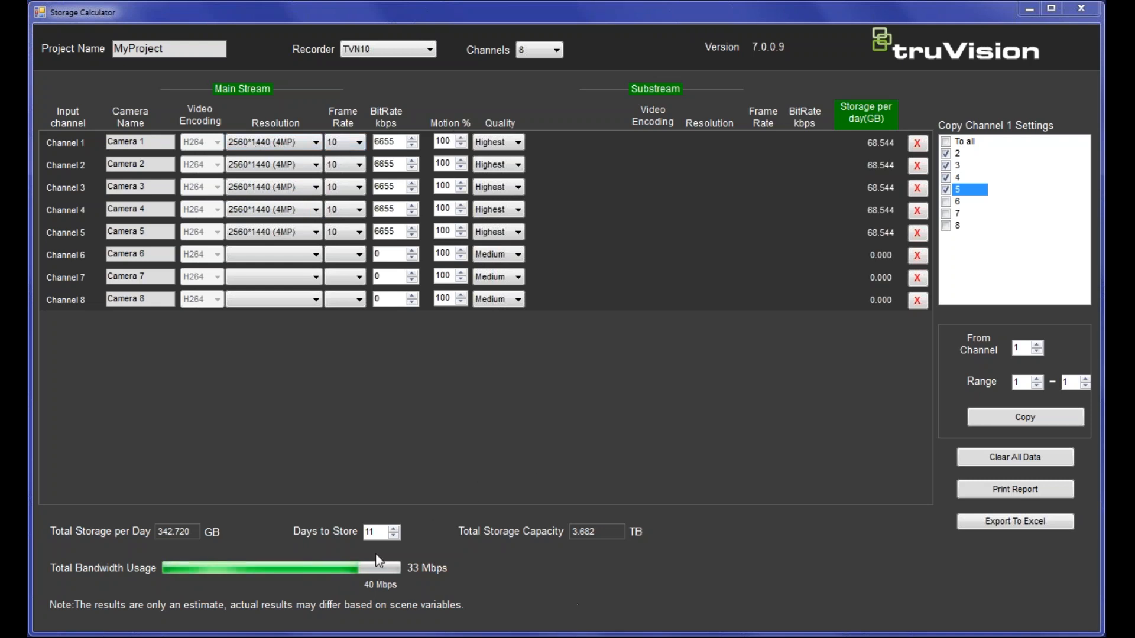
- Bring the calculator forward and open the Print Report preview of the storage estimate
{"action": "left_click", "coordinate": [1022, 495]}
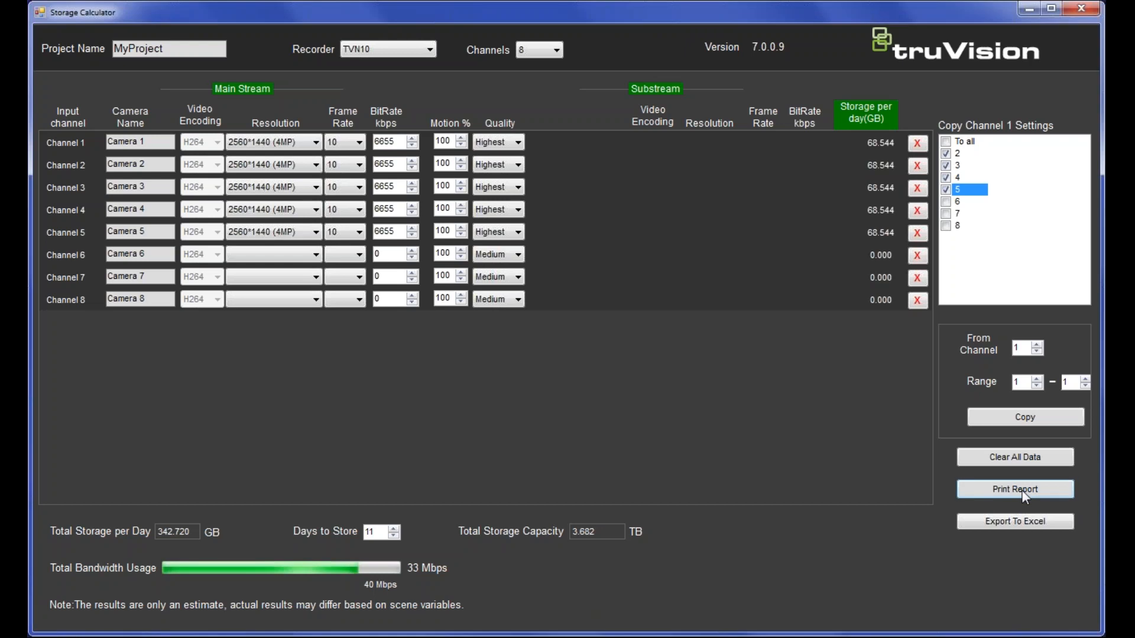
{"action": "left_click", "coordinate": [1021, 491]}
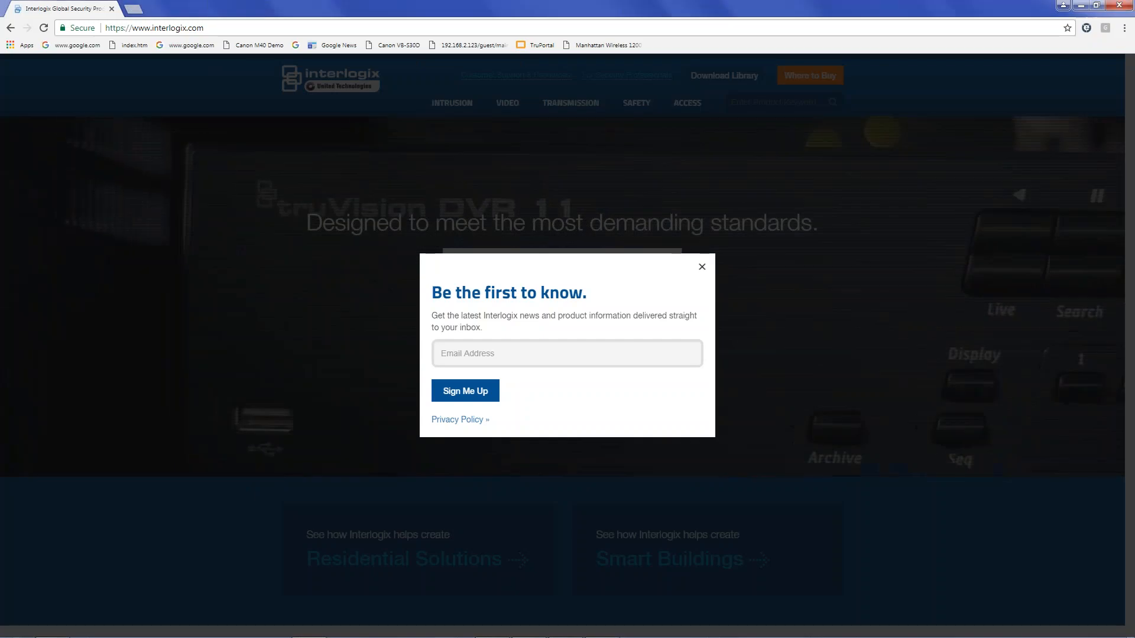
- Dismiss the newsletter popup and browse the Video > Recorders product listing
{"action": "left_click", "coordinate": [531, 117]}
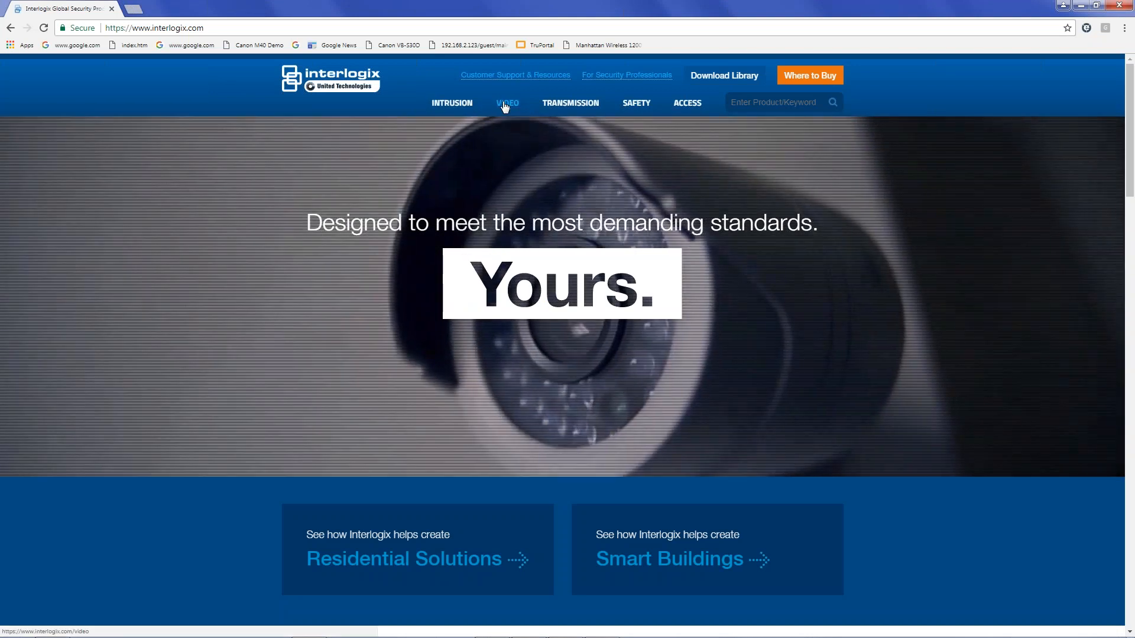
{"action": "left_click", "coordinate": [507, 104]}
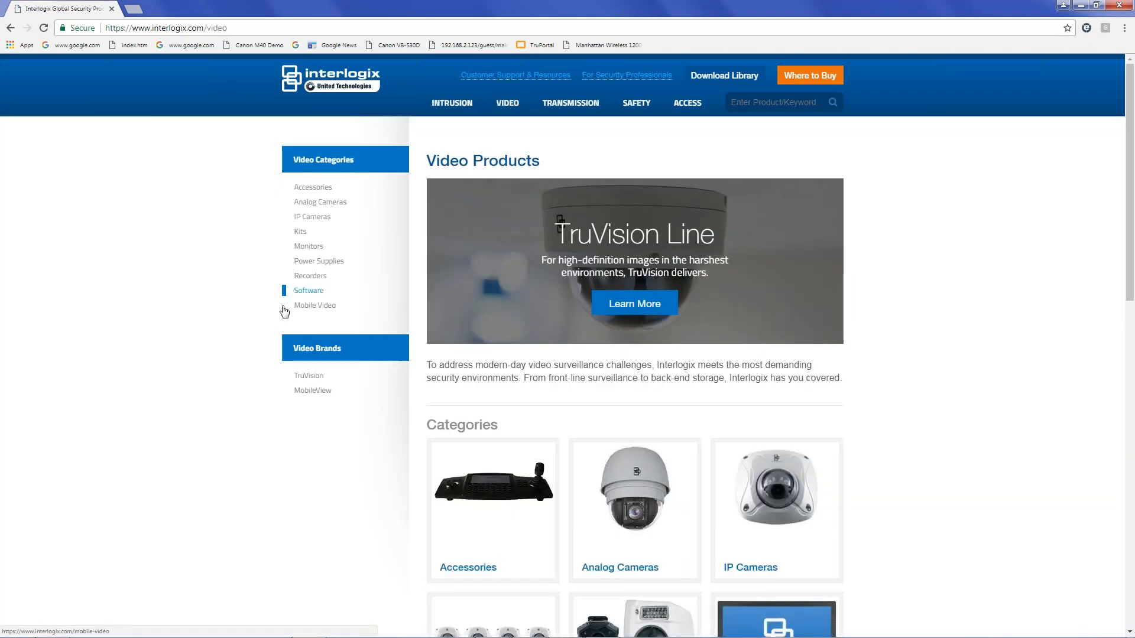
{"action": "left_click", "coordinate": [308, 276]}
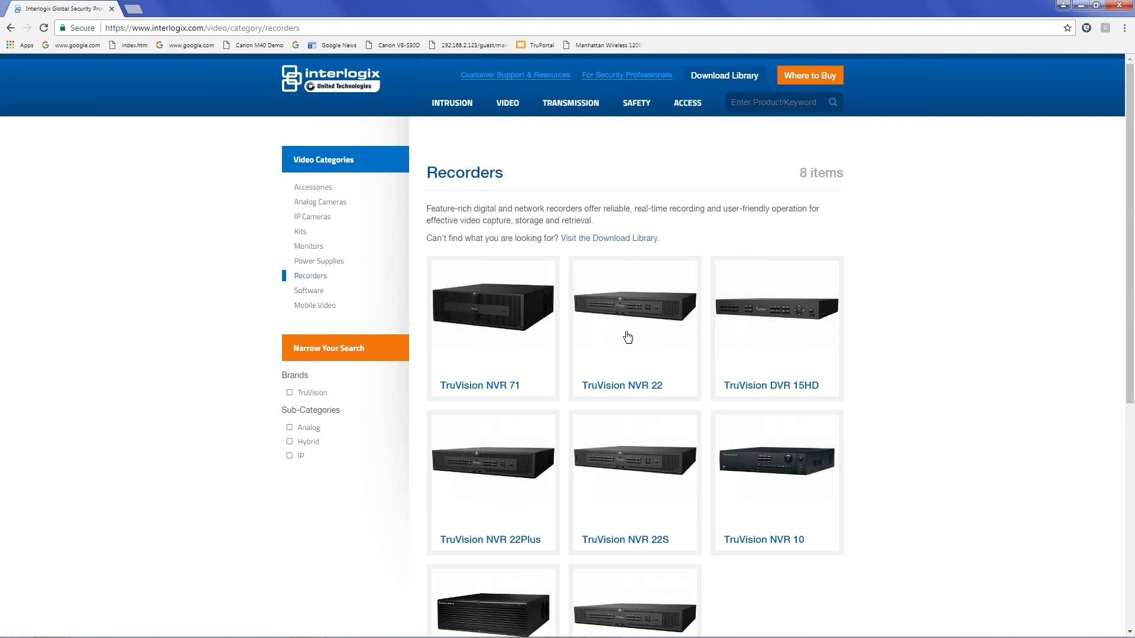
{"action": "scroll", "coordinate": [624, 339], "scroll_direction": "down", "scroll_amount": 3}
{"action": "scroll", "coordinate": [619, 331], "scroll_direction": "up", "scroll_amount": 2}
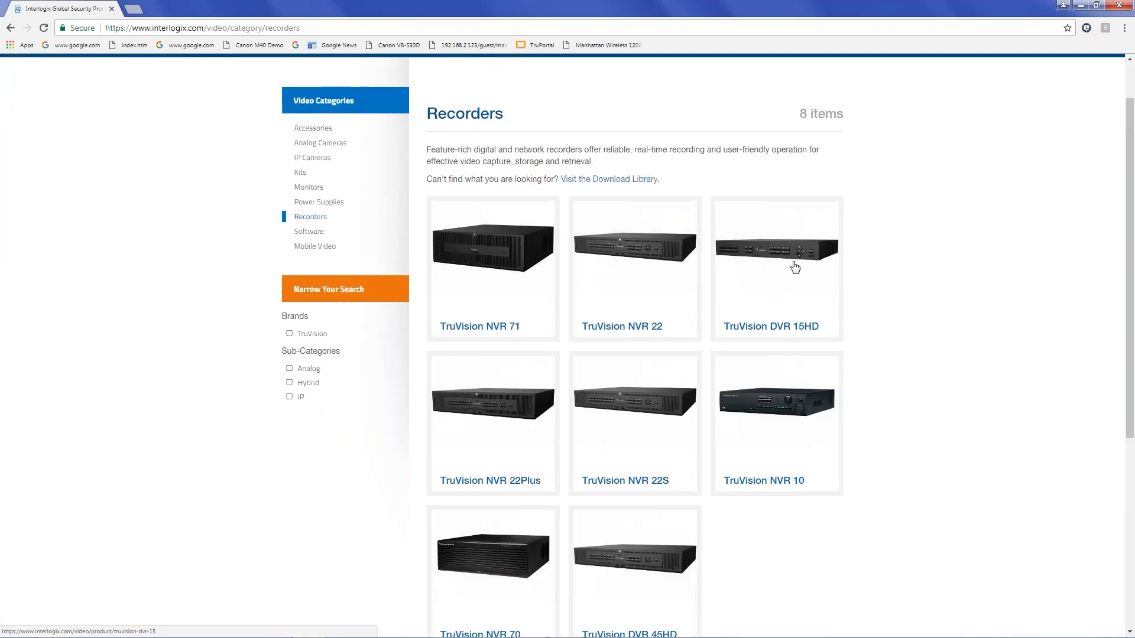
- Look over the NVR 71 downloads, then open the TruVision DVR 15HD product page
{"action": "left_click", "coordinate": [490, 266]}
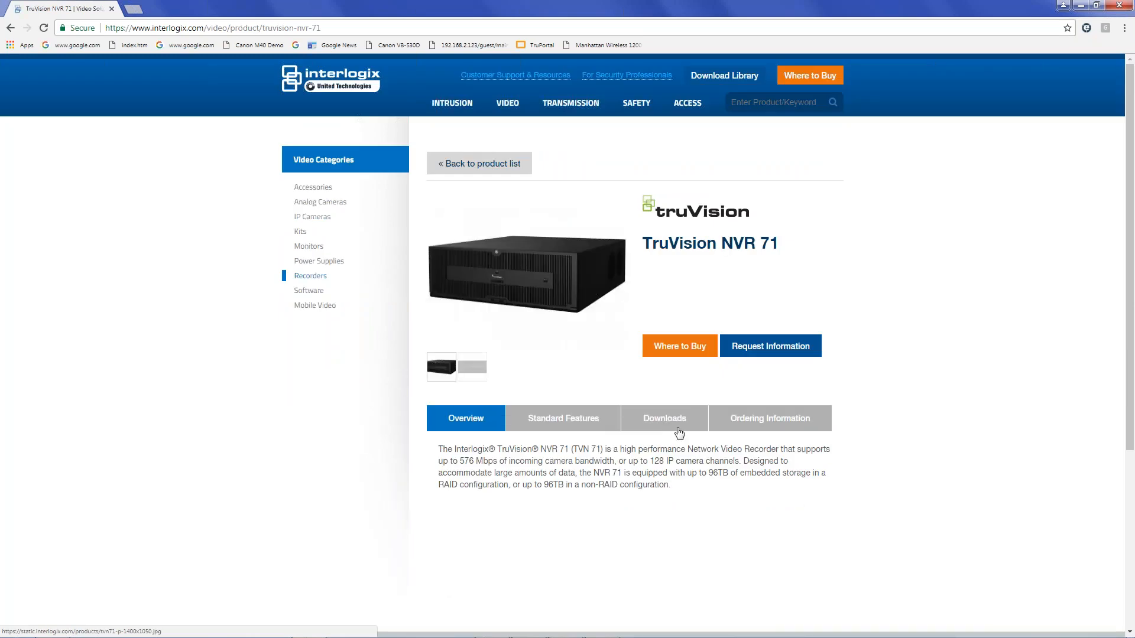
{"action": "left_click", "coordinate": [679, 433]}
{"action": "scroll", "coordinate": [679, 433], "scroll_direction": "down", "scroll_amount": 2}
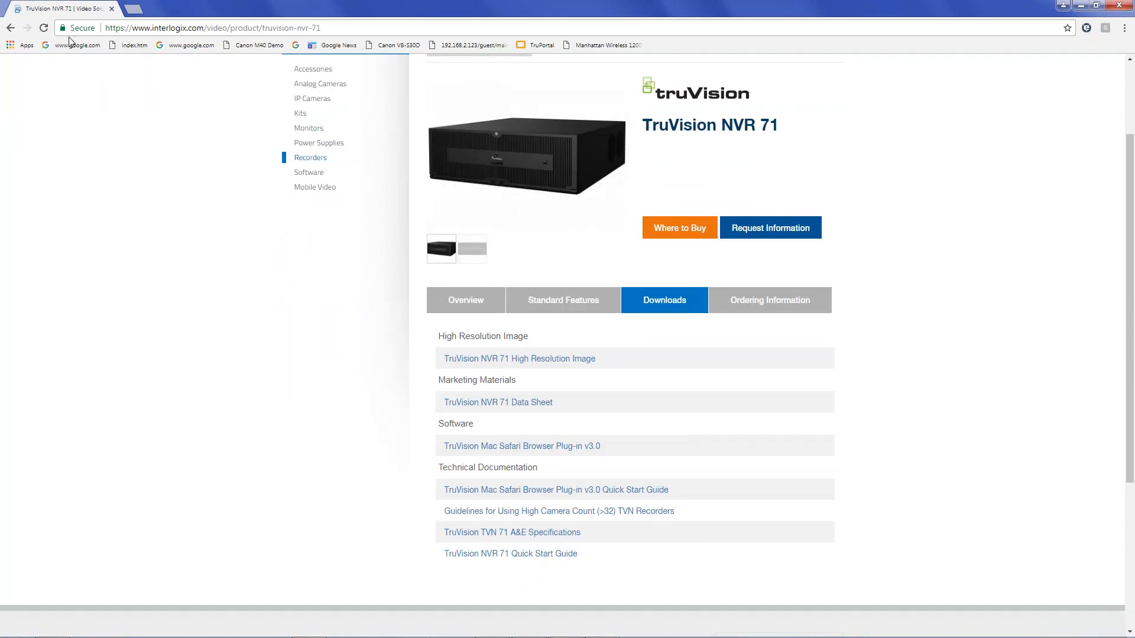
{"action": "left_click", "coordinate": [10, 28]}
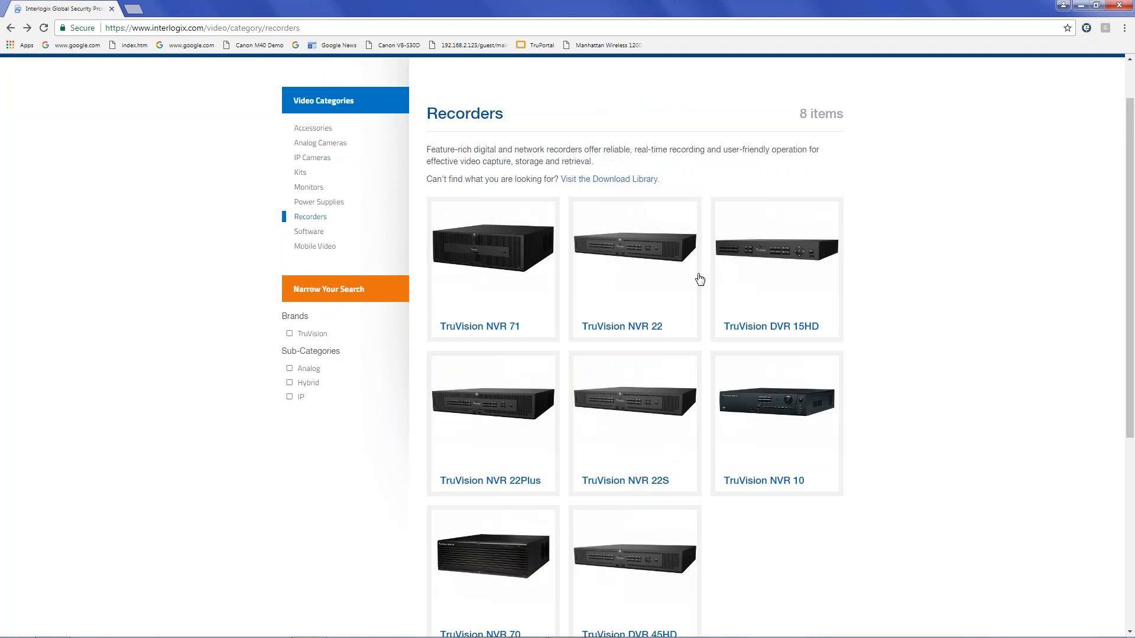
{"action": "left_click", "coordinate": [746, 251]}
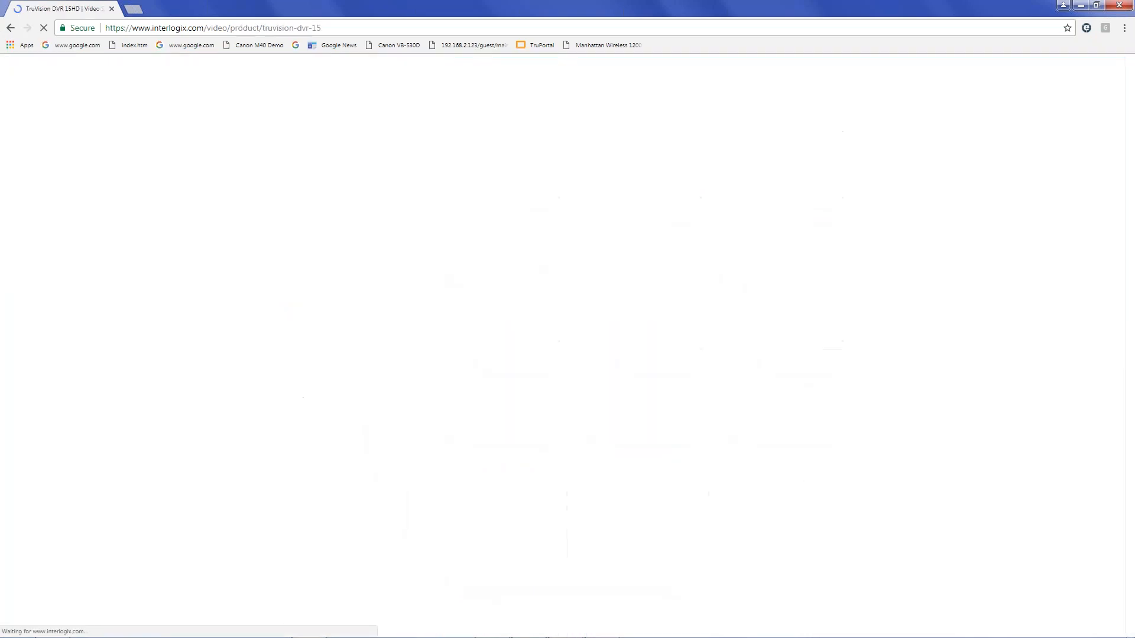
- Show the DVR 15HD downloads and scroll to its user manual and quick start guide
{"action": "left_click", "coordinate": [663, 414]}
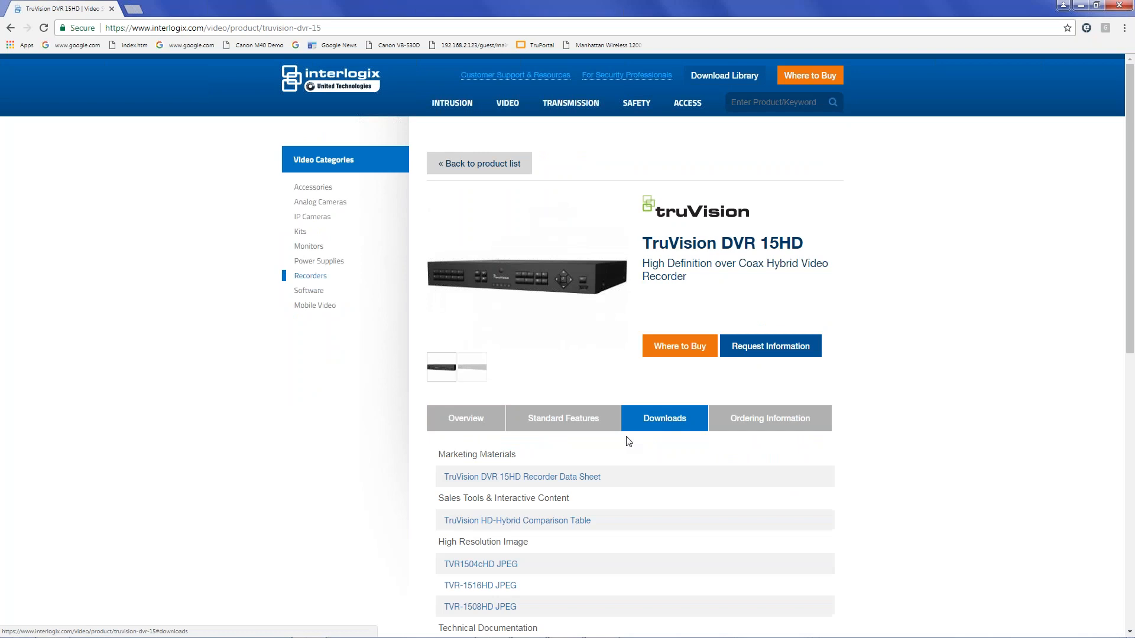
{"action": "scroll", "coordinate": [590, 463], "scroll_direction": "down", "scroll_amount": 2}
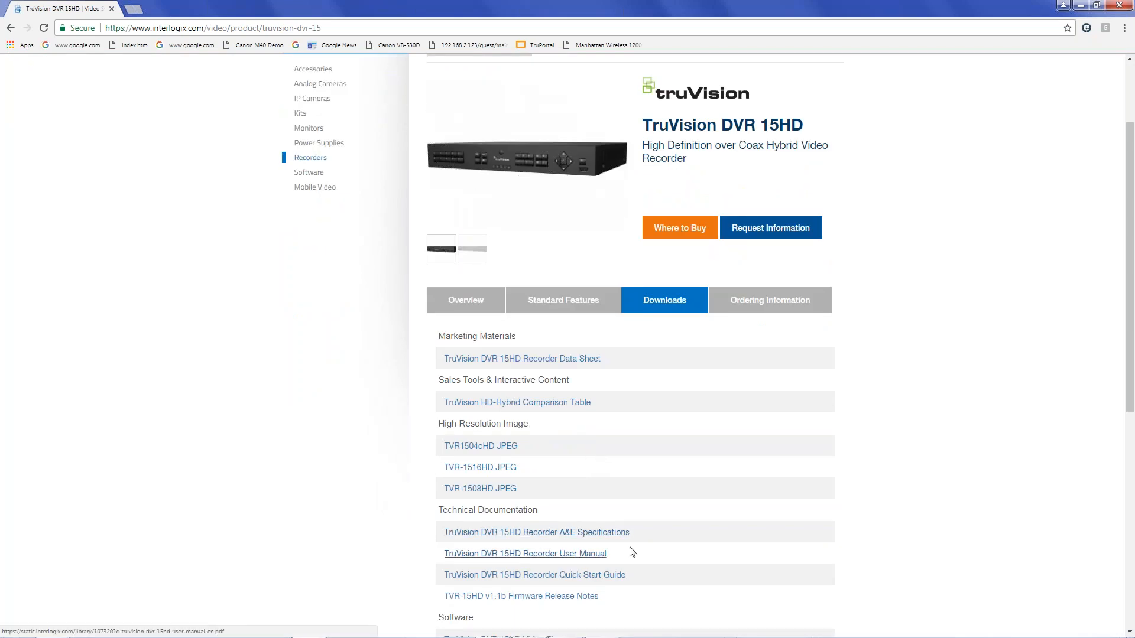
{"action": "scroll", "coordinate": [637, 535], "scroll_direction": "down", "scroll_amount": 2}
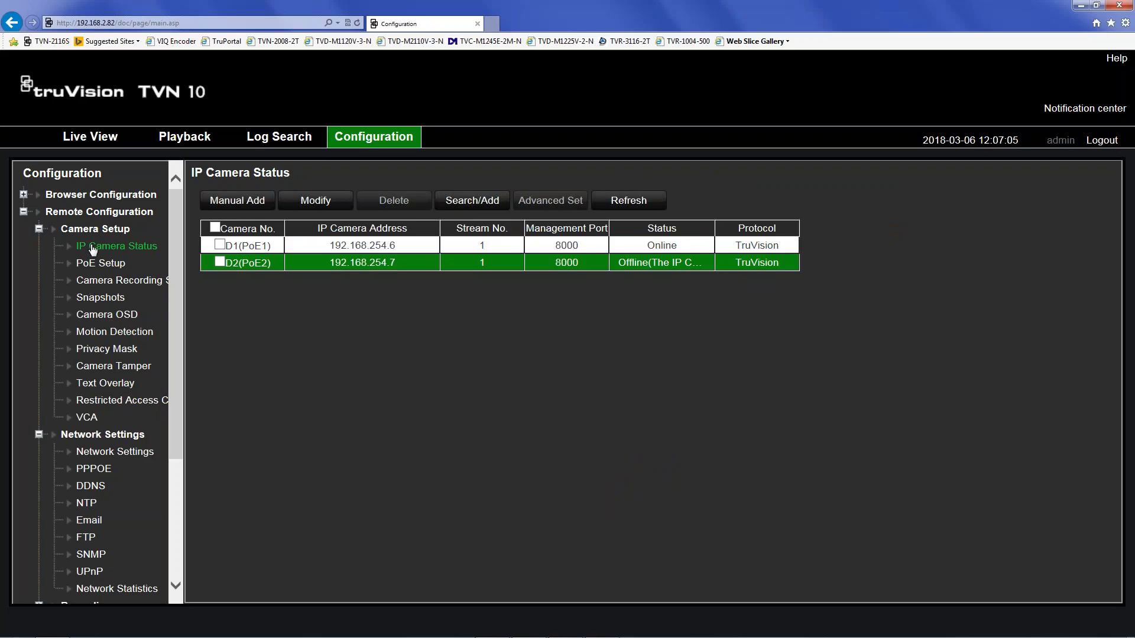
{"action": "left_click", "coordinate": [108, 282]}
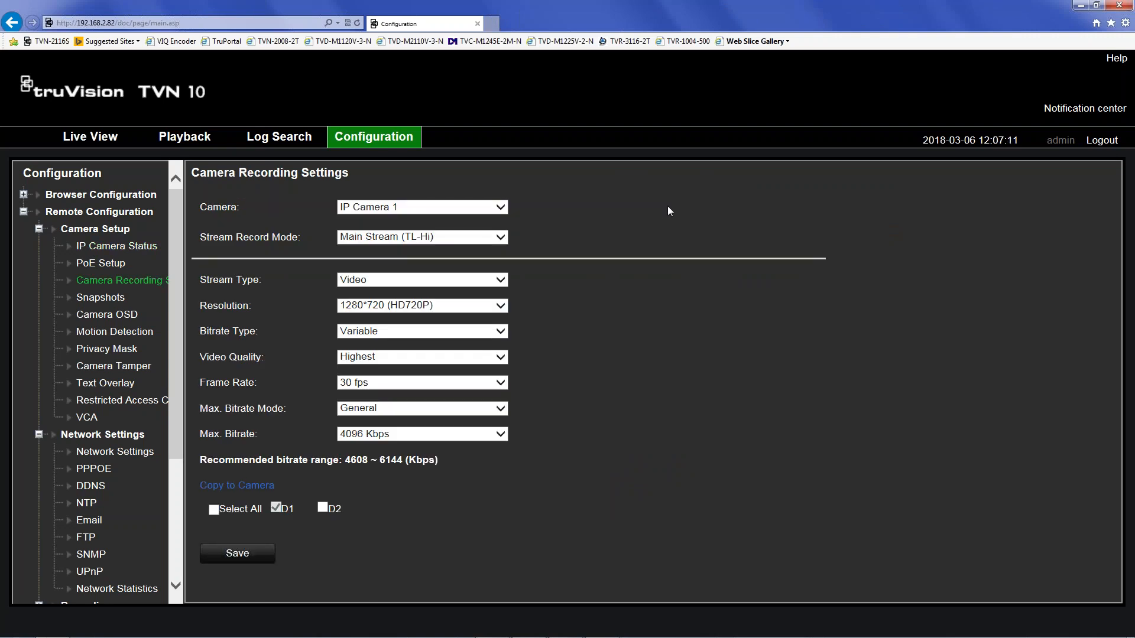
{"action": "left_click", "coordinate": [395, 207]}
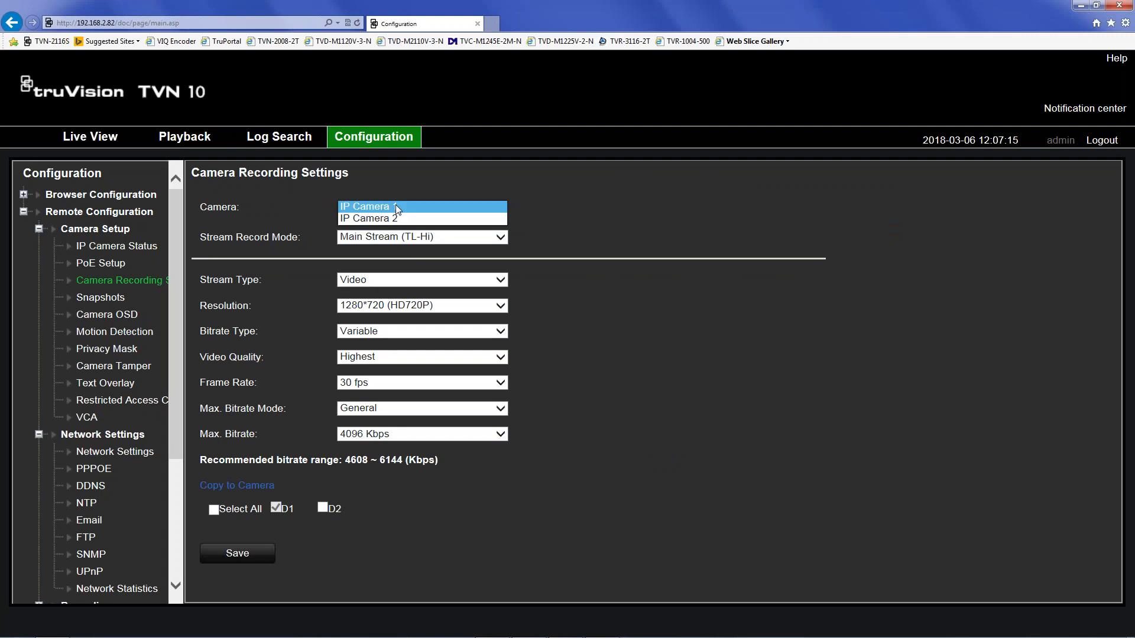
{"action": "left_click", "coordinate": [399, 211]}
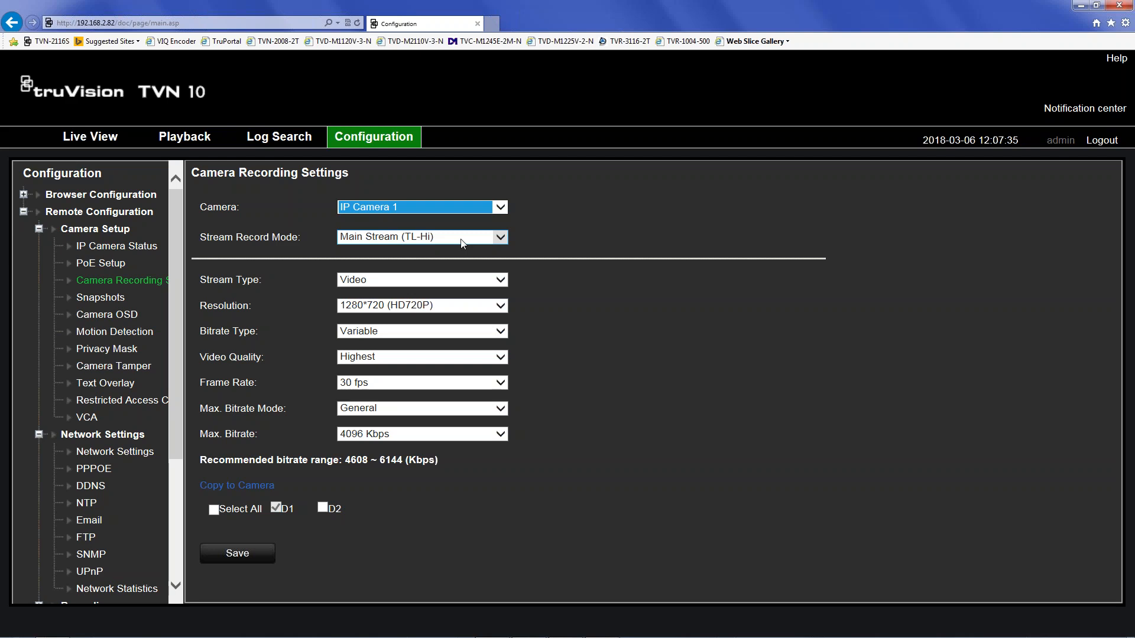
{"action": "left_click", "coordinate": [413, 237]}
{"action": "left_click", "coordinate": [396, 245]}
{"action": "left_click", "coordinate": [379, 306]}
- Set IP Camera 1's Main Stream (TL-Hi) resolution to 1280*960 (XVGA) and save it
{"action": "left_click", "coordinate": [381, 319]}
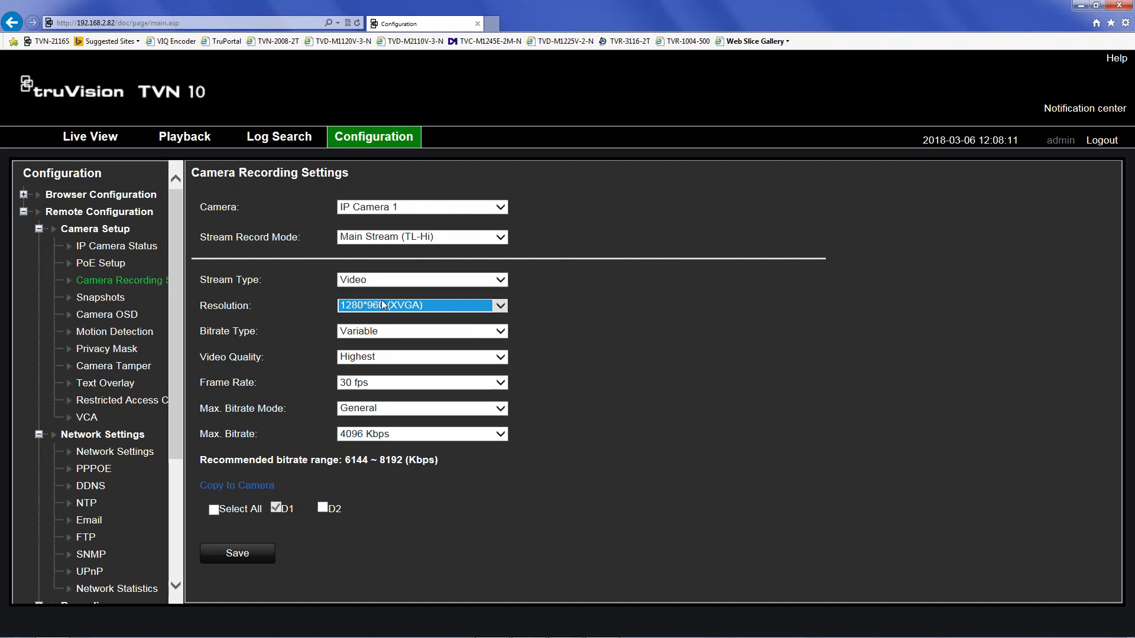
{"action": "left_click", "coordinate": [399, 331]}
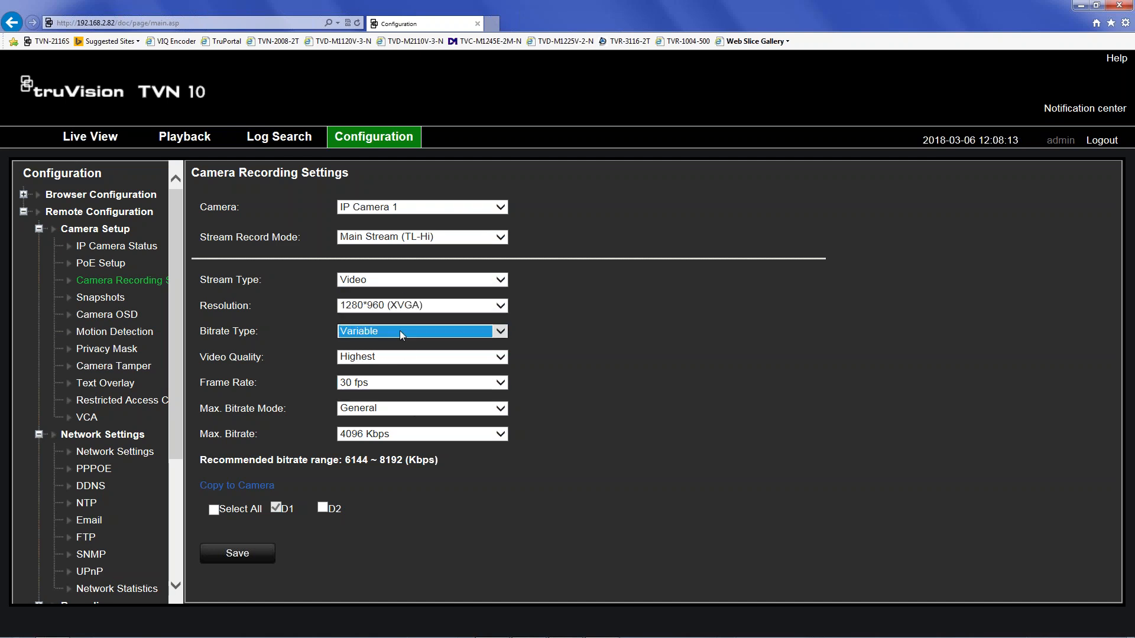
{"action": "left_click", "coordinate": [398, 305]}
{"action": "left_click", "coordinate": [399, 305]}
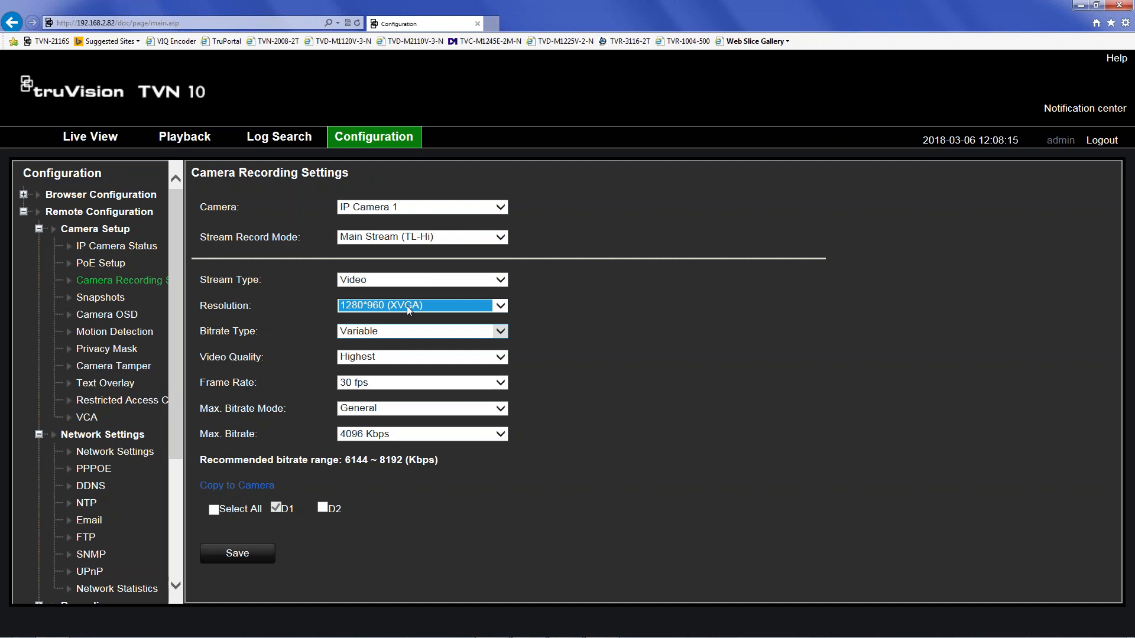
{"action": "left_click", "coordinate": [233, 555]}
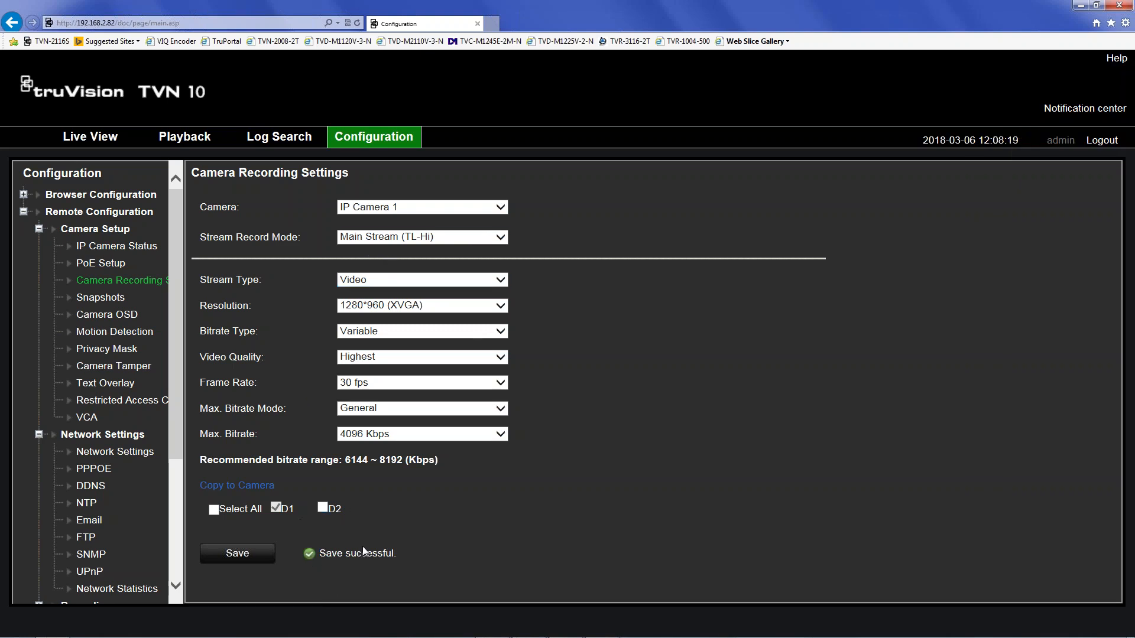
{"action": "left_click", "coordinate": [400, 237]}
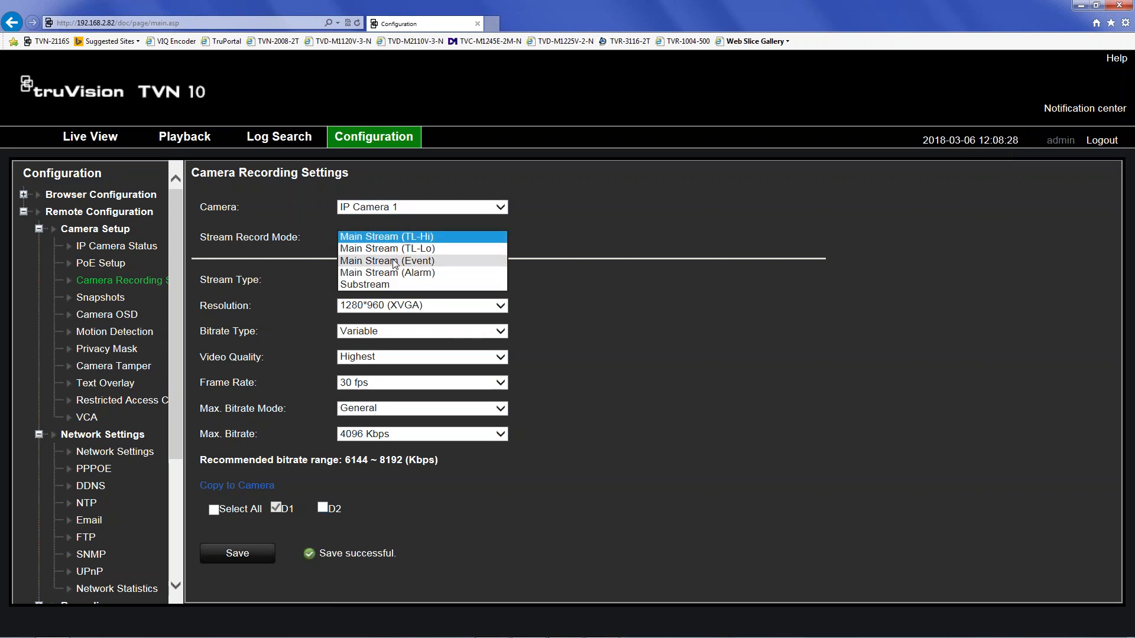
{"action": "left_click", "coordinate": [394, 261]}
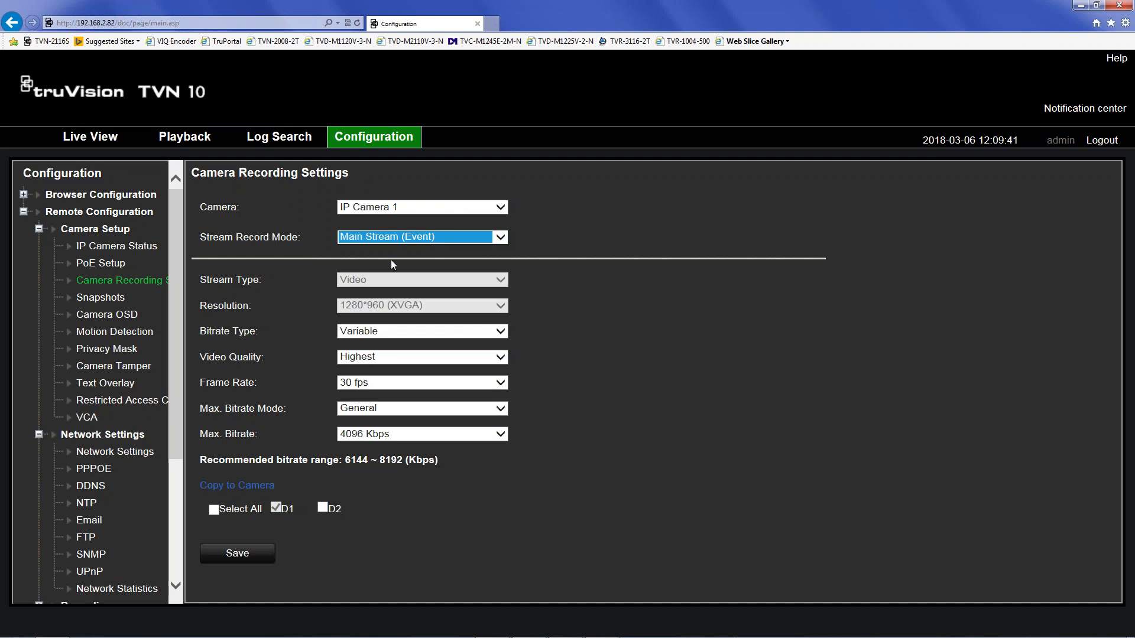
{"action": "left_click", "coordinate": [385, 239]}
{"action": "left_click", "coordinate": [388, 214]}
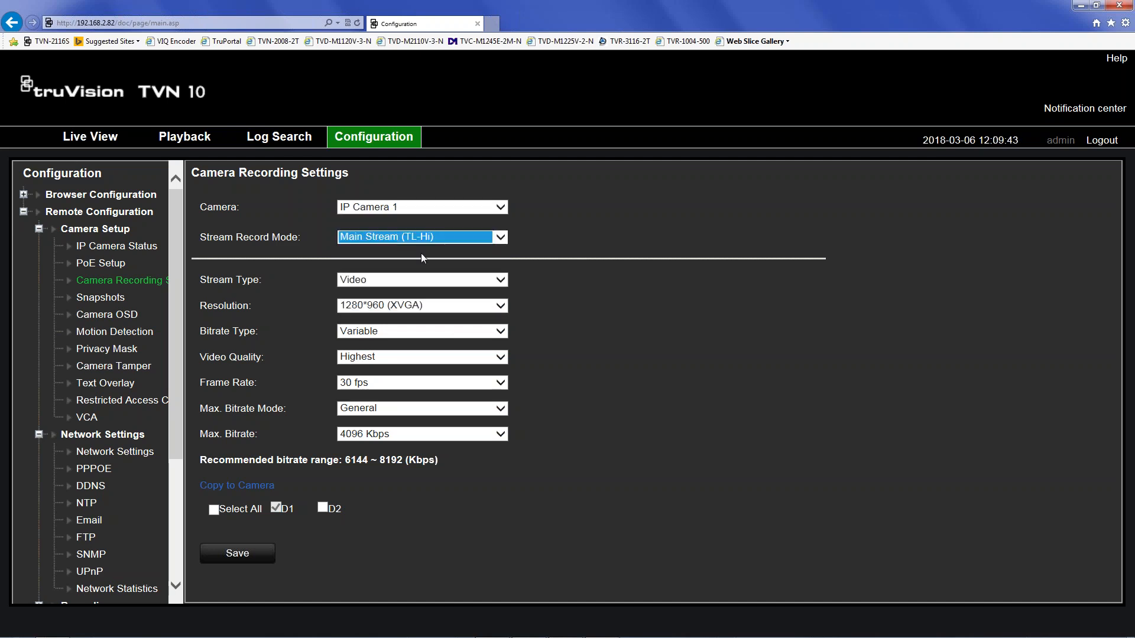
{"action": "left_click", "coordinate": [385, 281]}
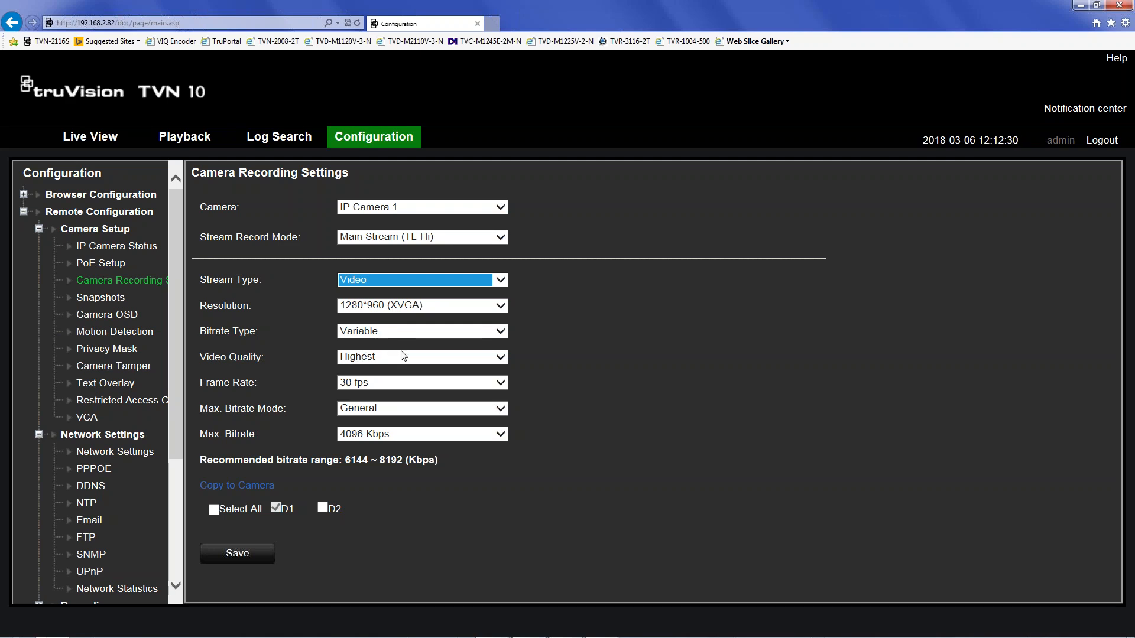
- Set the TL-Hi stream to Medium video quality and 2 fps, then save
{"action": "left_click", "coordinate": [374, 355]}
{"action": "left_click", "coordinate": [375, 356]}
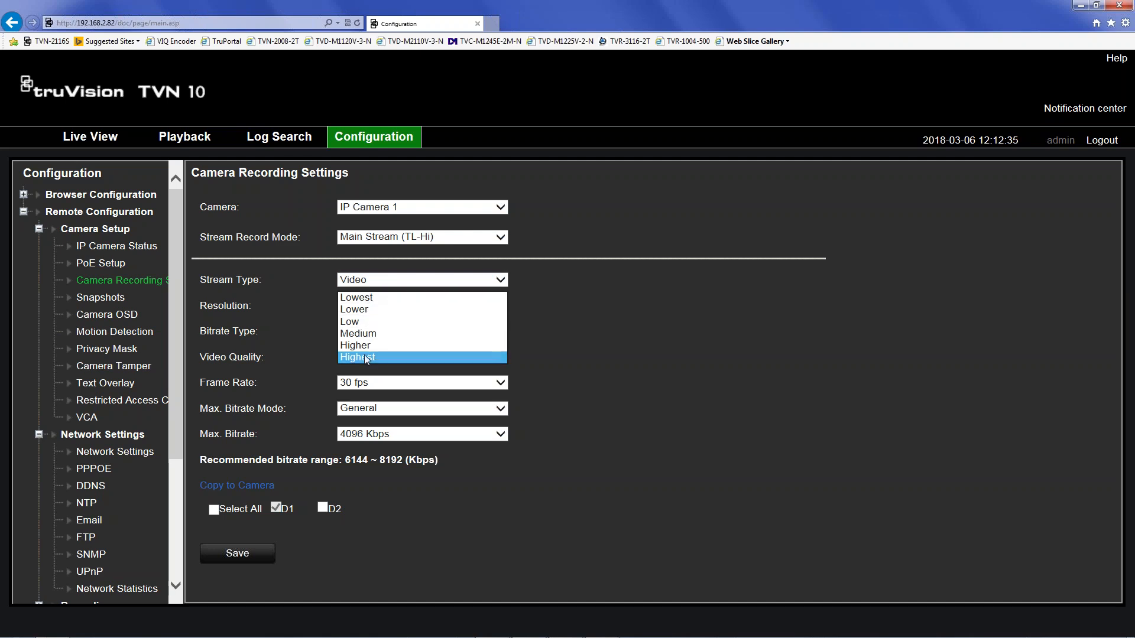
{"action": "left_click", "coordinate": [364, 357]}
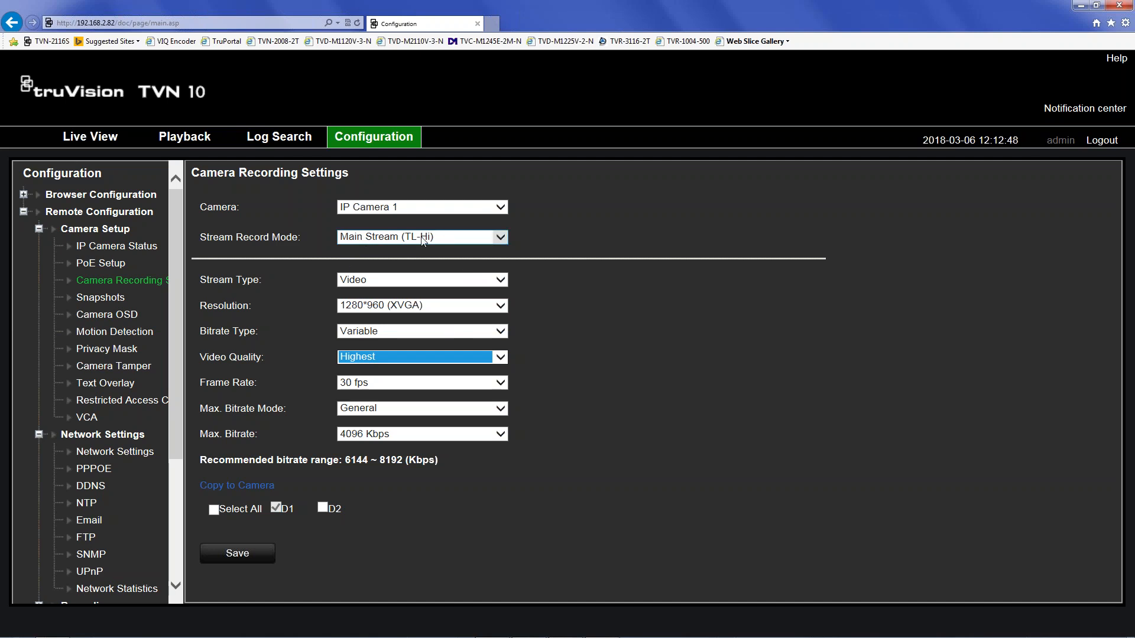
{"action": "left_click", "coordinate": [368, 357]}
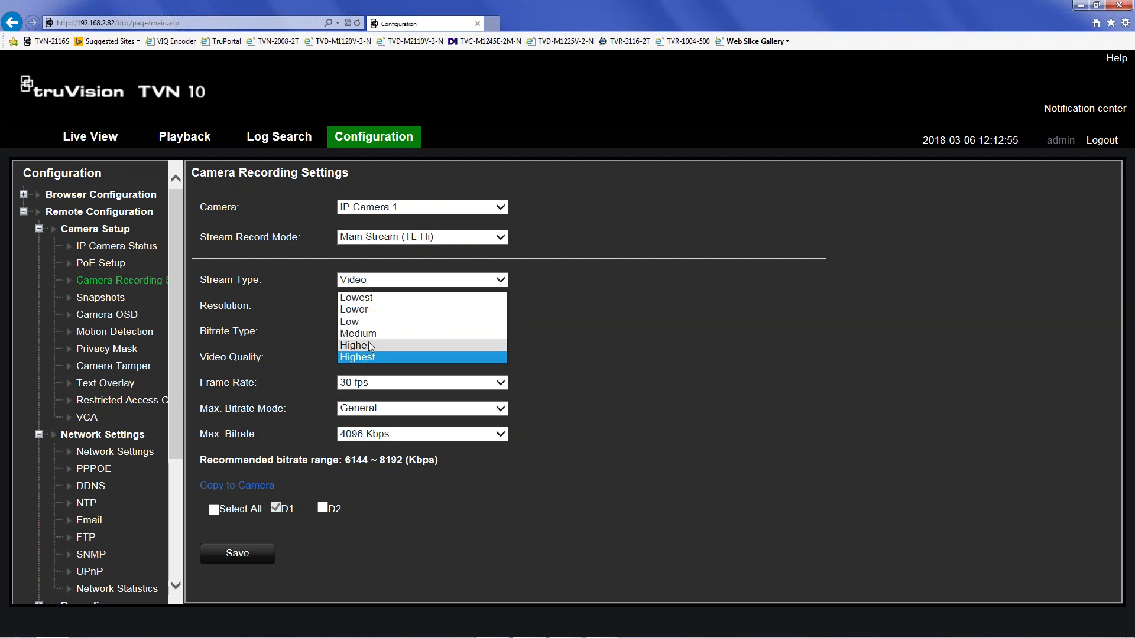
{"action": "left_click", "coordinate": [370, 336]}
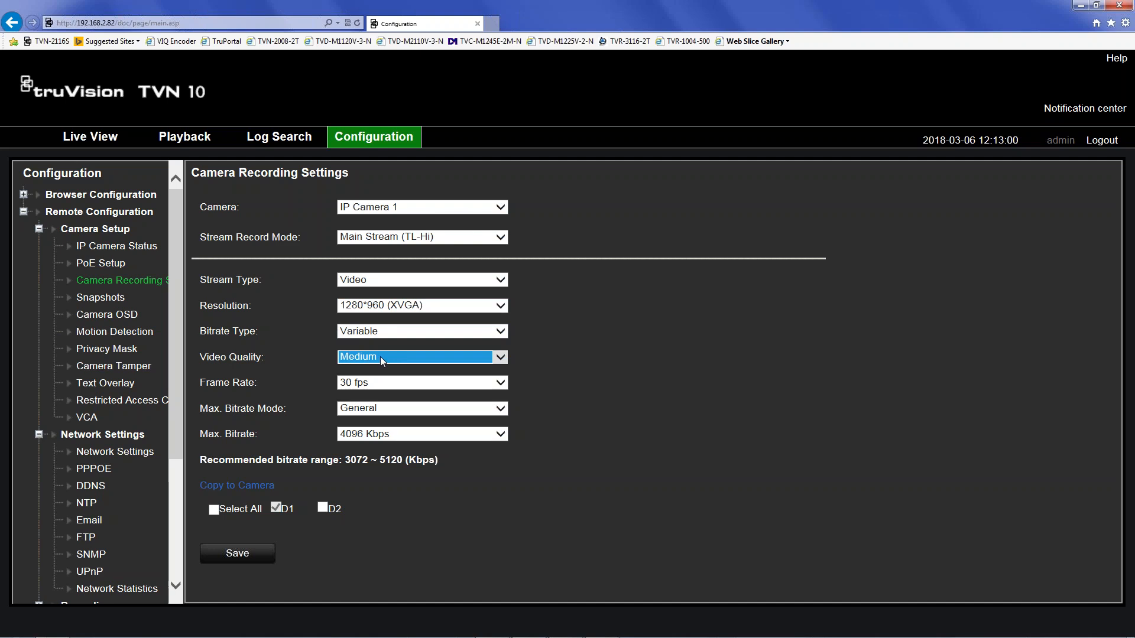
{"action": "left_click", "coordinate": [387, 384]}
{"action": "left_click", "coordinate": [372, 513]}
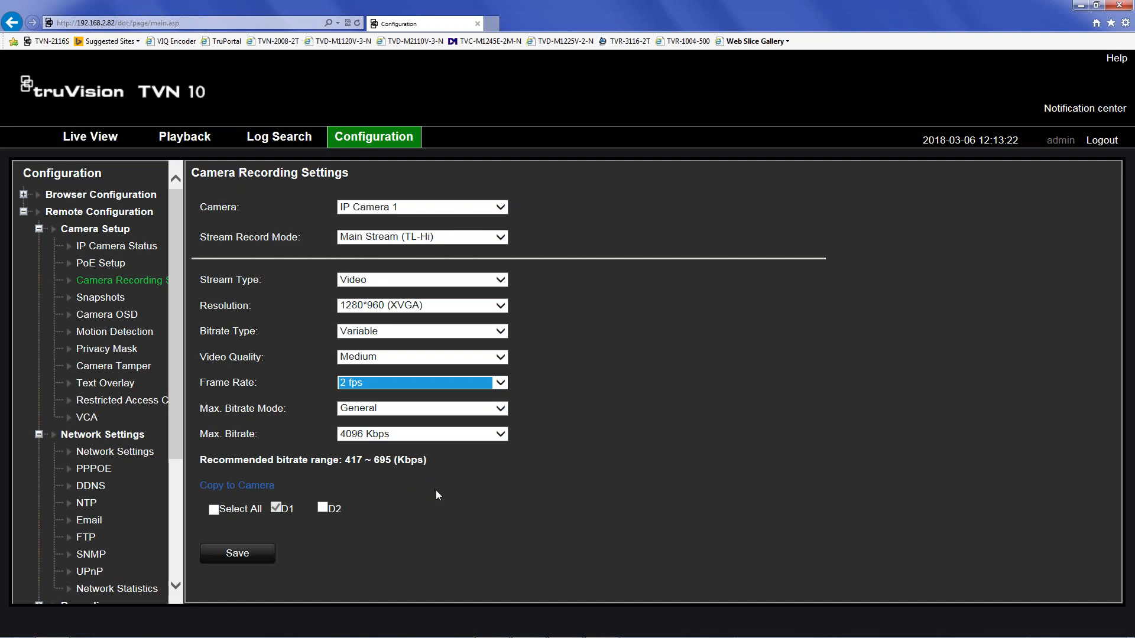
{"action": "left_click", "coordinate": [244, 555]}
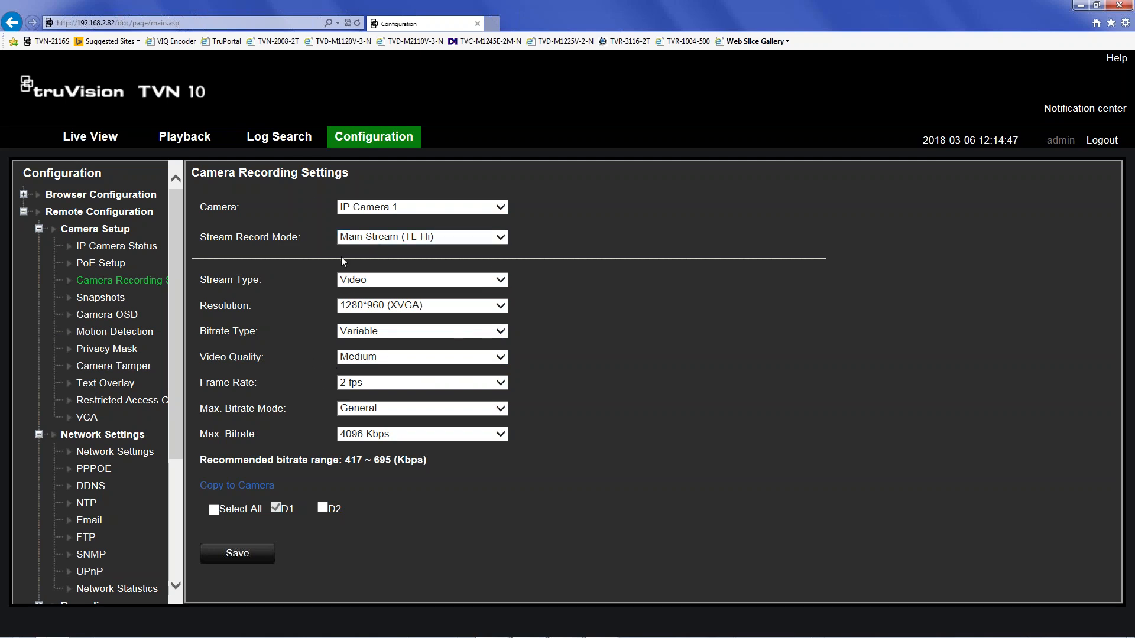
- Switch IP Camera 1's Stream Record Mode to Main Stream (Event)
{"action": "left_click", "coordinate": [380, 238]}
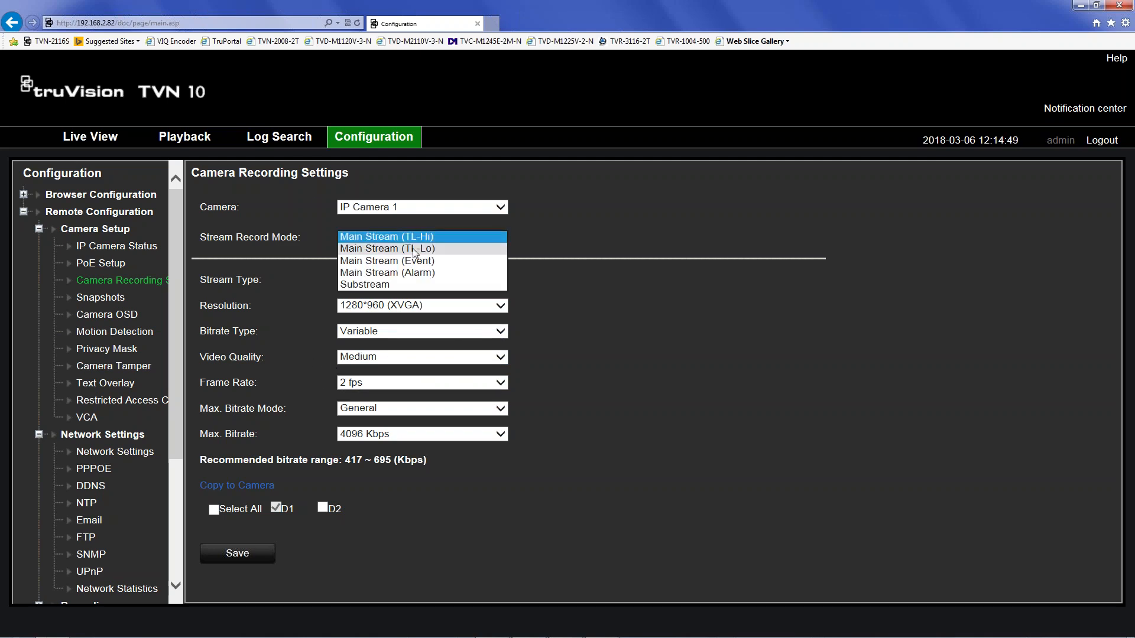
{"action": "left_click", "coordinate": [373, 262]}
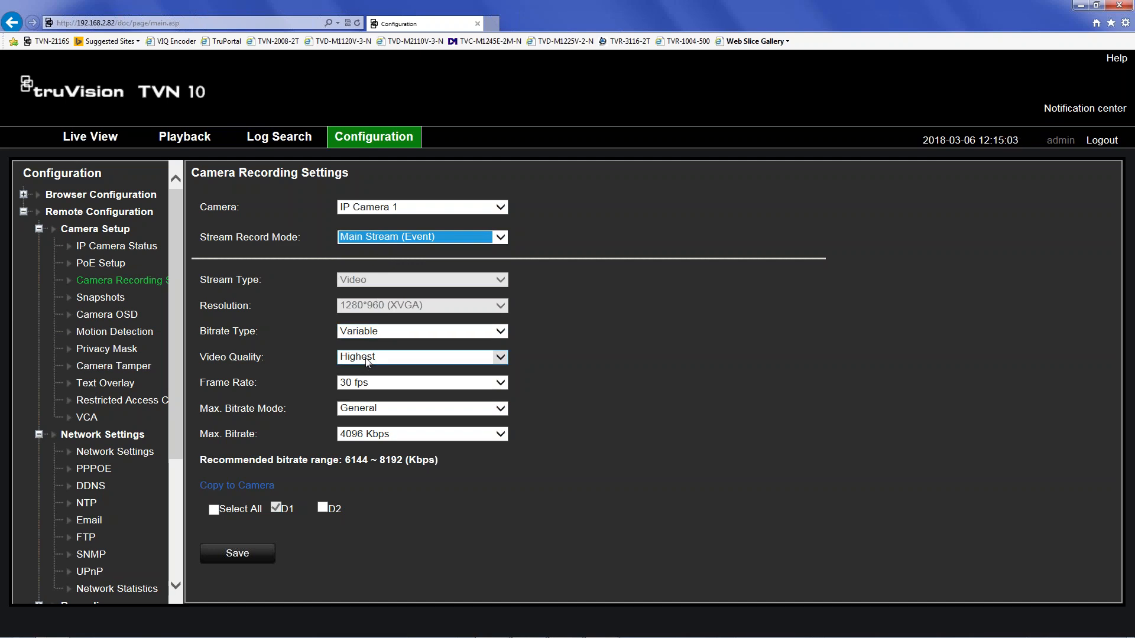
- Set the Main Stream (Event) recording frame rate to 12 fps and save it
{"action": "left_click", "coordinate": [373, 384]}
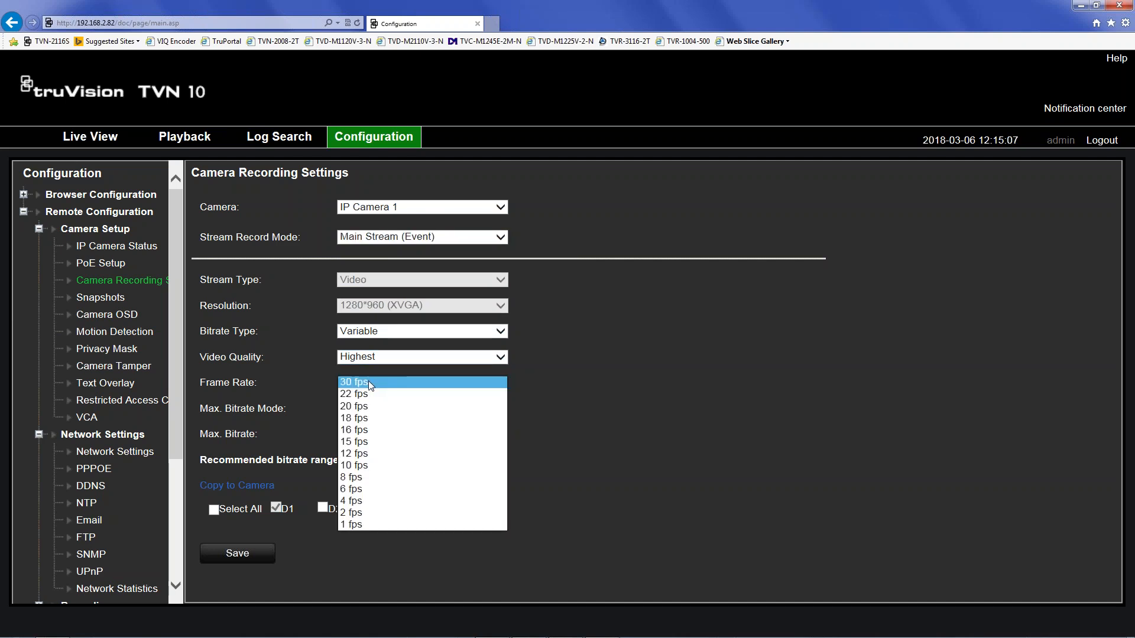
{"action": "left_click", "coordinate": [385, 455]}
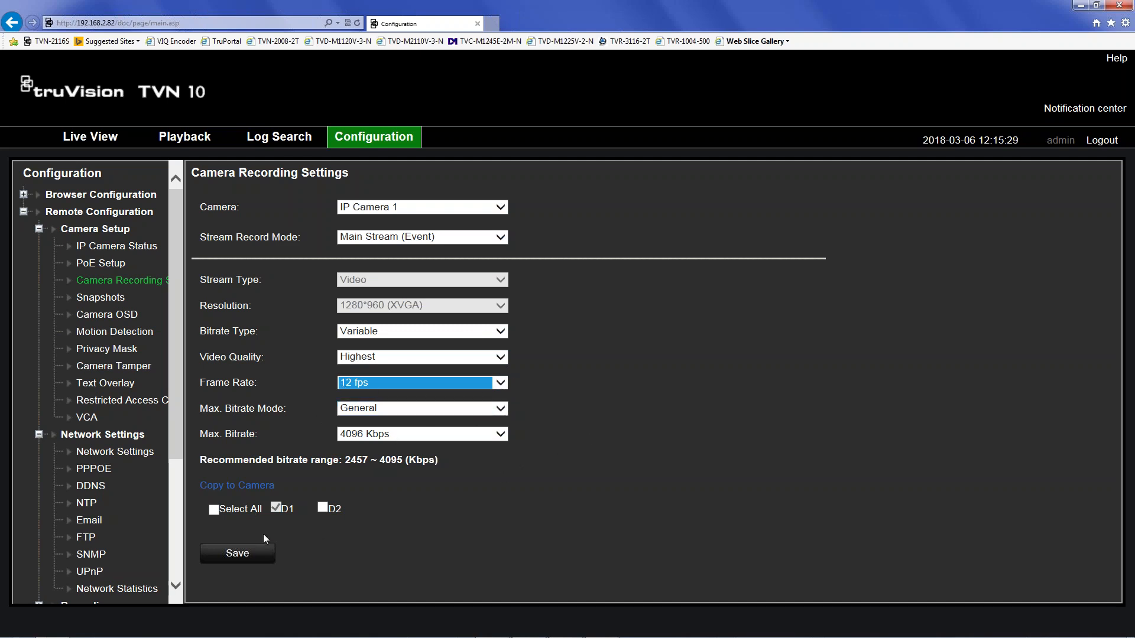
{"action": "left_click", "coordinate": [254, 553]}
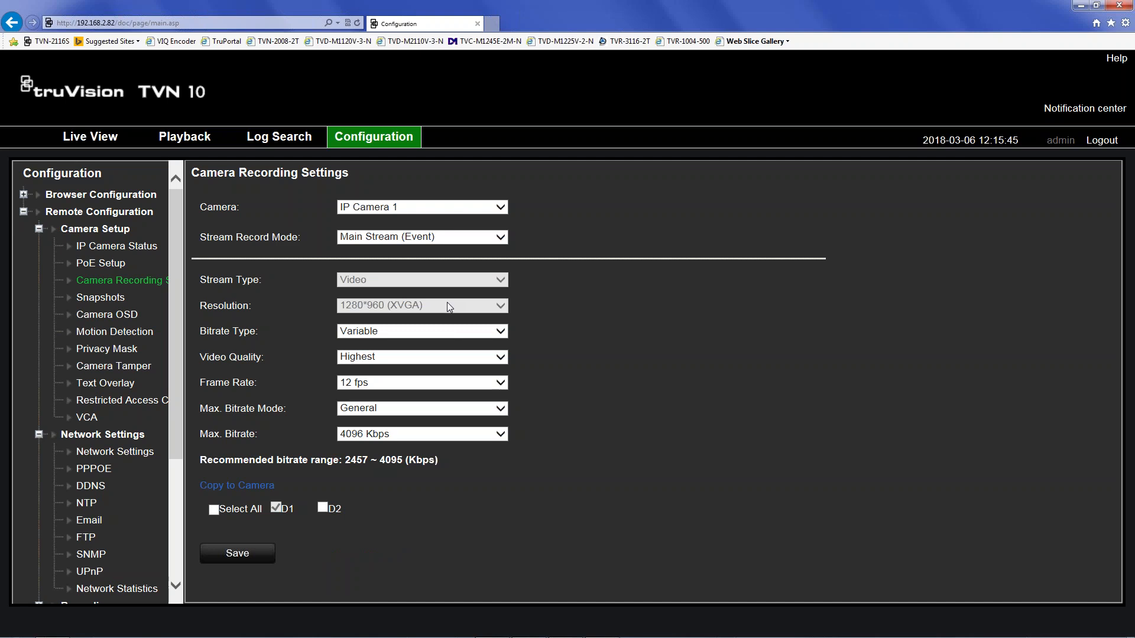
{"action": "left_click", "coordinate": [422, 237]}
- Switch IP Camera 1's Stream Record Mode to Main Stream (Alarm)
{"action": "left_click", "coordinate": [416, 249]}
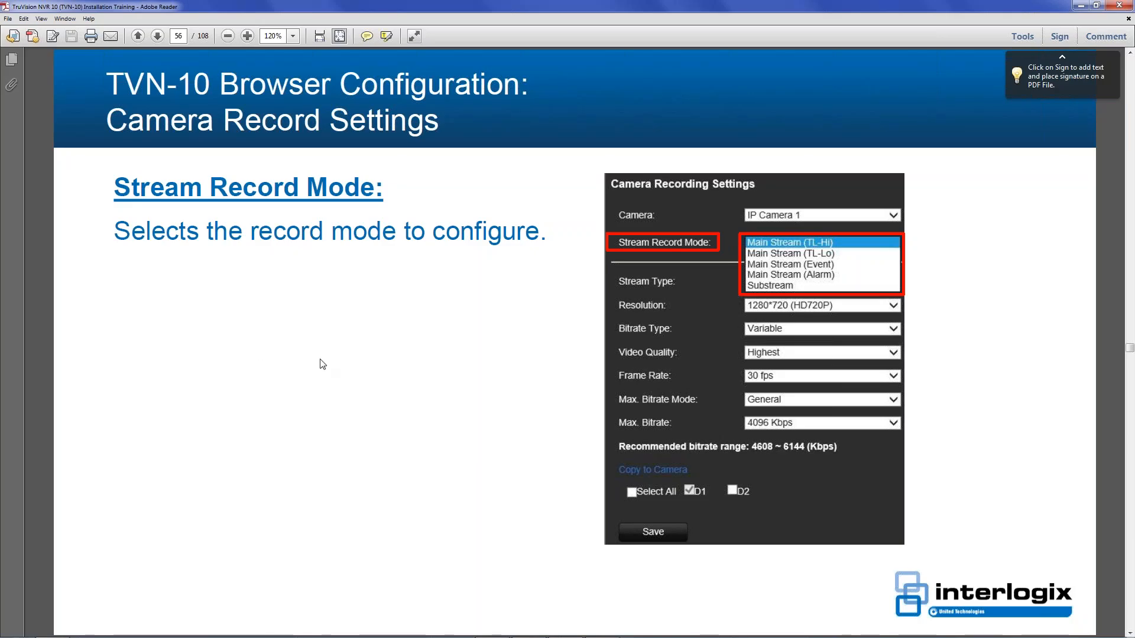
- Scroll the training PDF from page 56 down to the Video Quality slide on page 62
{"action": "scroll", "coordinate": [322, 364], "scroll_direction": "down", "scroll_amount": 2}
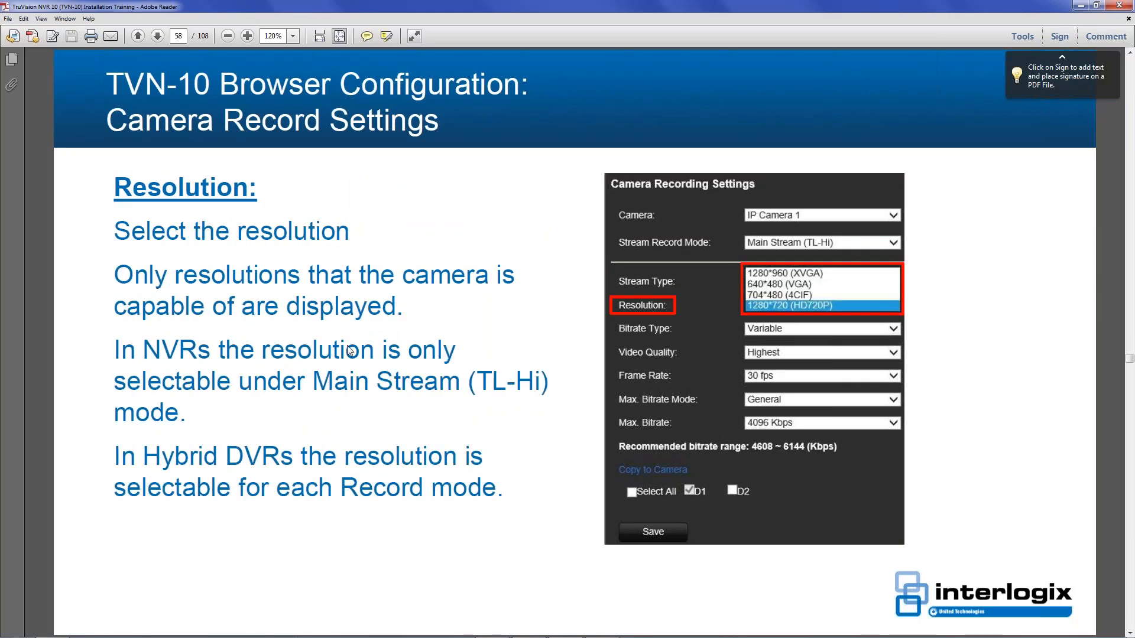
{"action": "scroll", "coordinate": [330, 352], "scroll_direction": "down", "scroll_amount": 1}
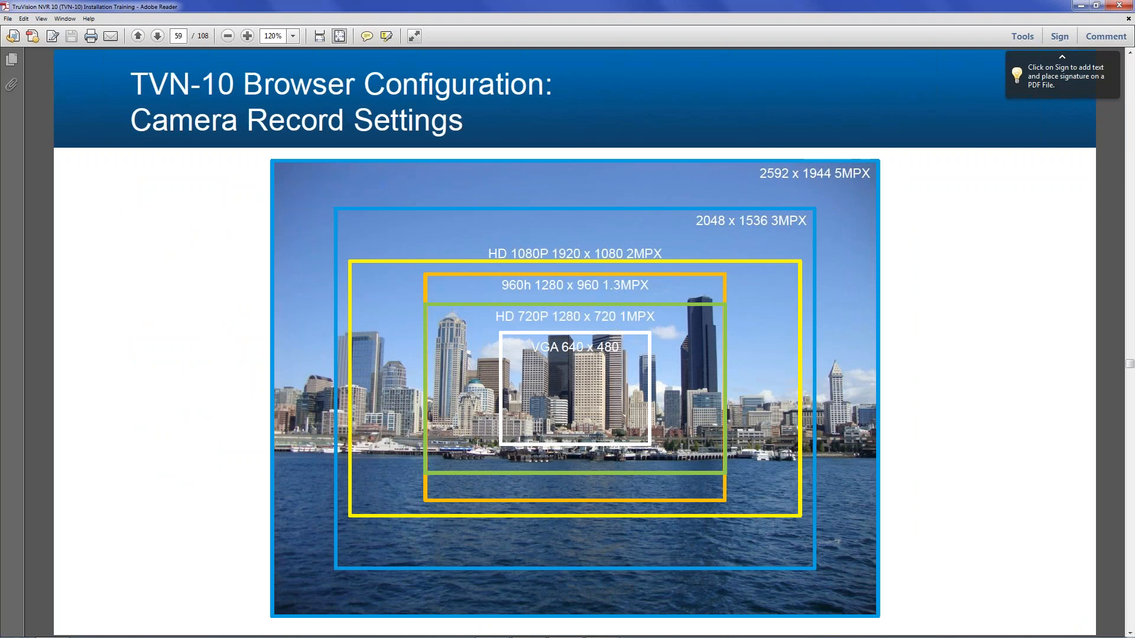
{"action": "scroll", "coordinate": [536, 354], "scroll_direction": "down", "scroll_amount": 1}
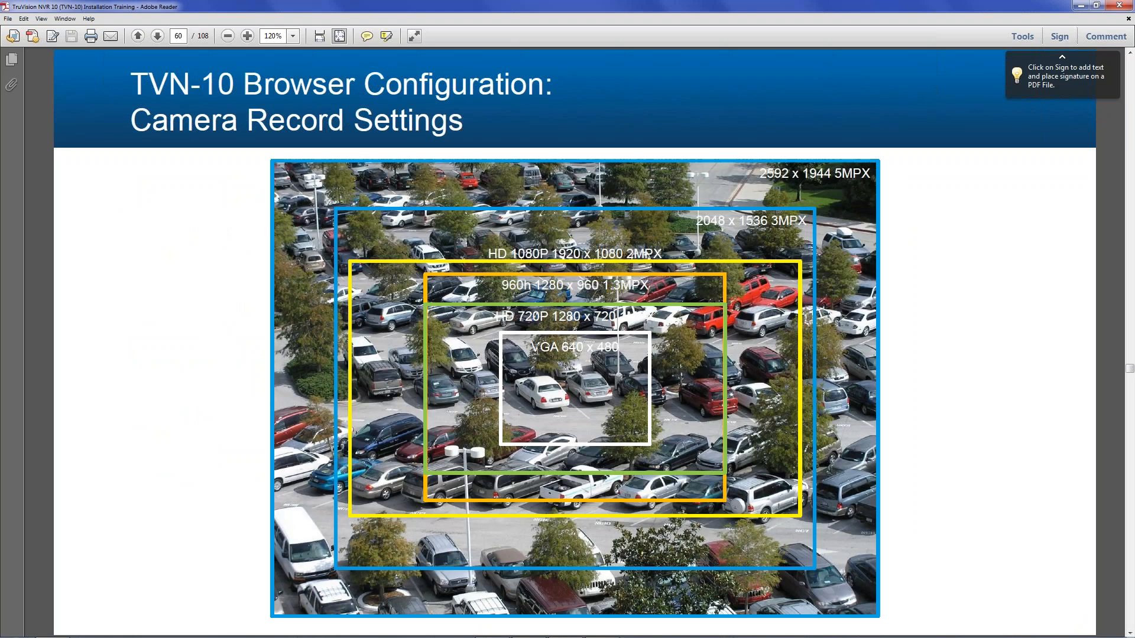
{"action": "scroll", "coordinate": [536, 358], "scroll_direction": "down", "scroll_amount": 1}
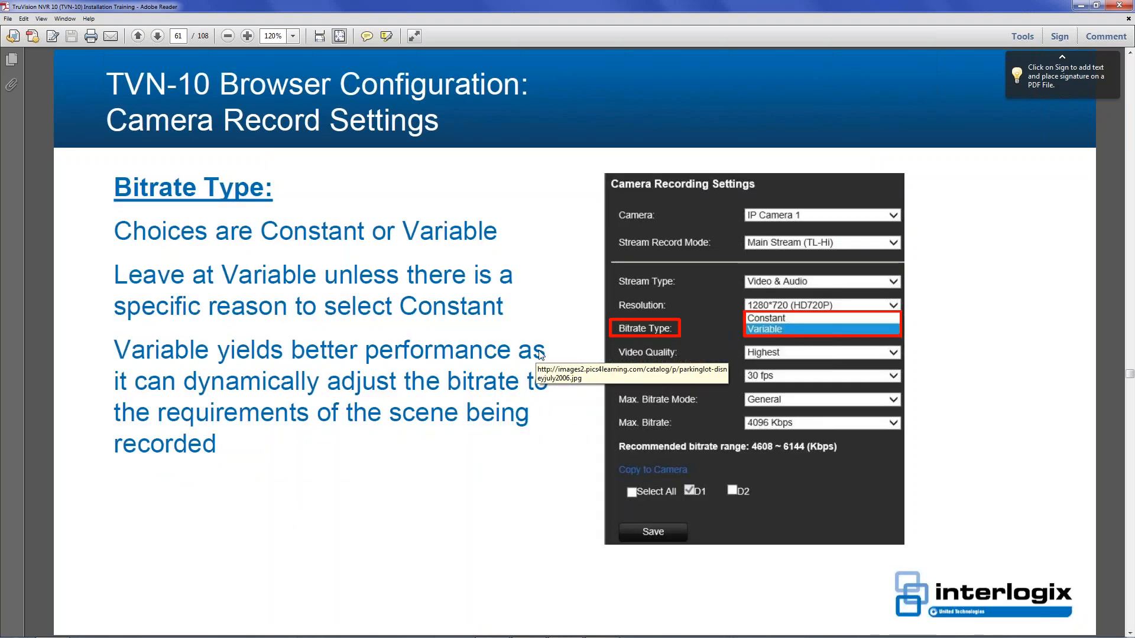
{"action": "scroll", "coordinate": [503, 320], "scroll_direction": "down", "scroll_amount": 1}
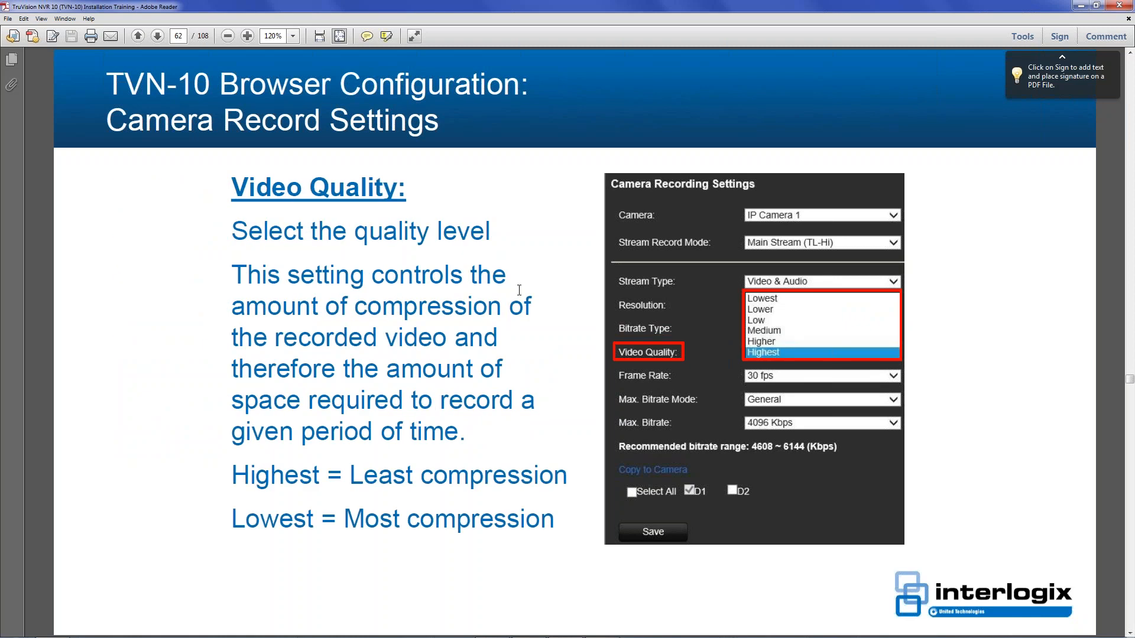
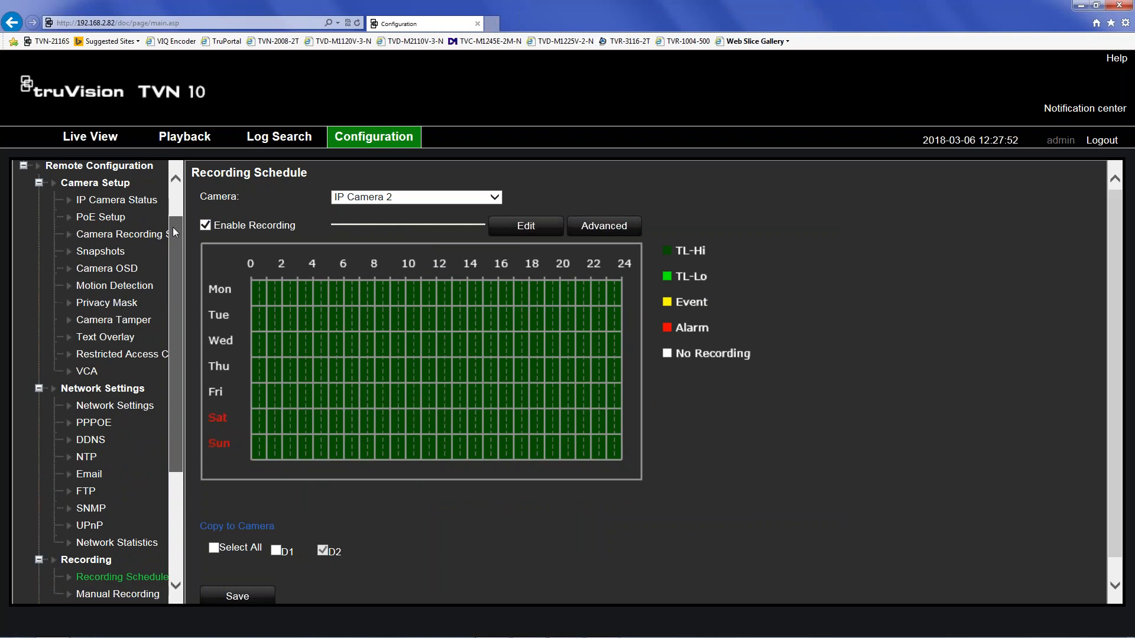
- Open the Motion Detection page and enable motion detection for IP Camera 1
{"action": "left_click", "coordinate": [103, 290]}
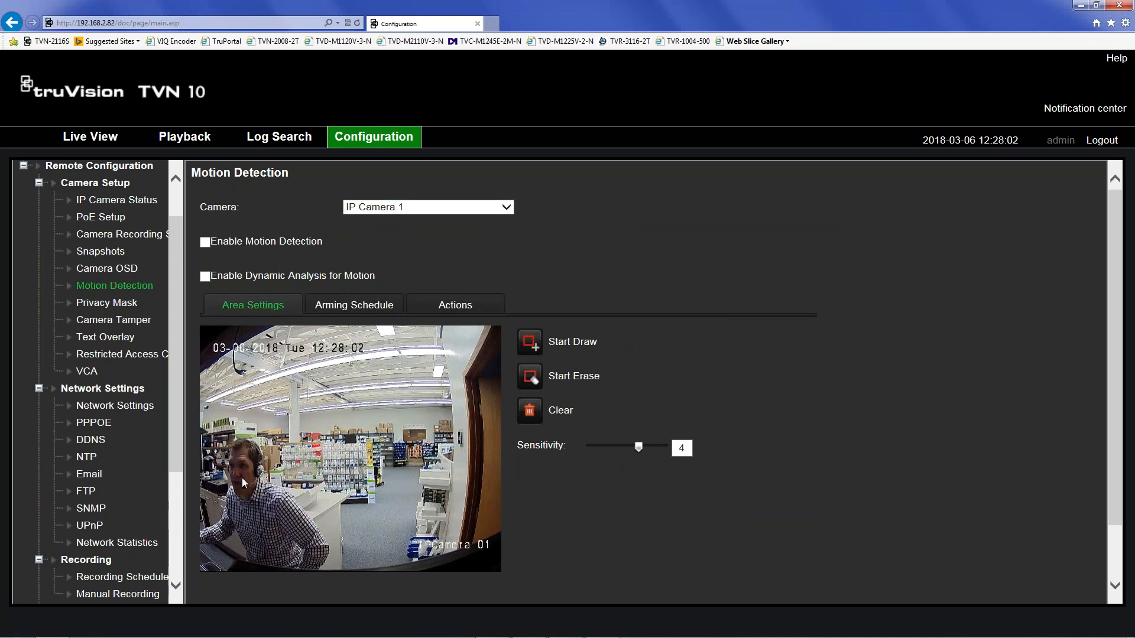
{"action": "left_click", "coordinate": [205, 242]}
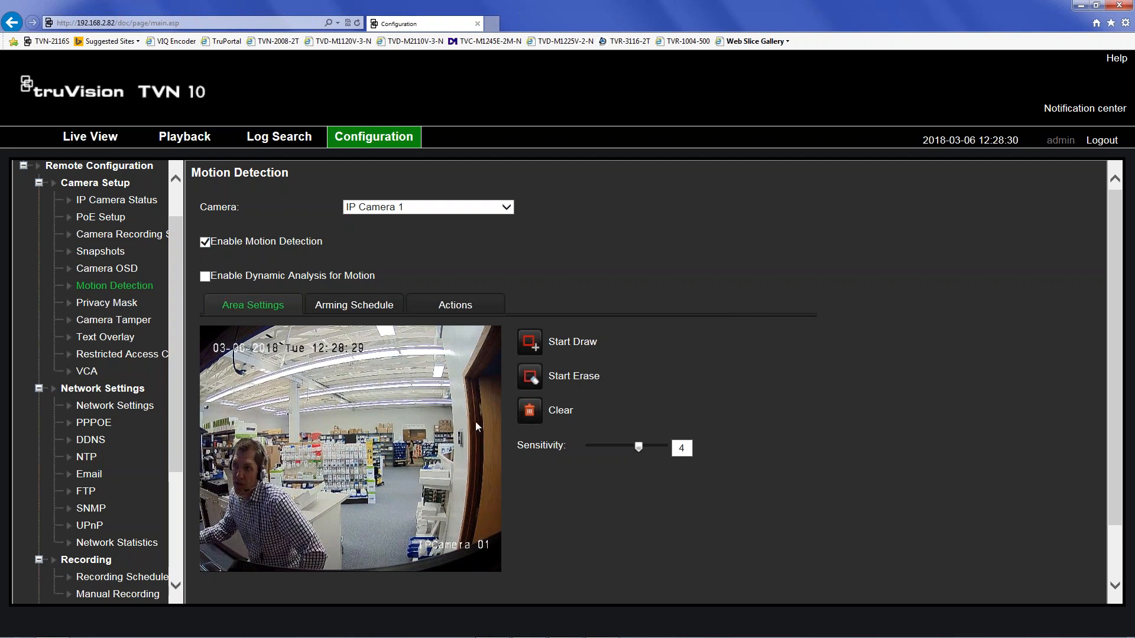
- Draw IP Camera 1's motion detection area over the store shelves, extending toward the counter
{"action": "left_click", "coordinate": [530, 346]}
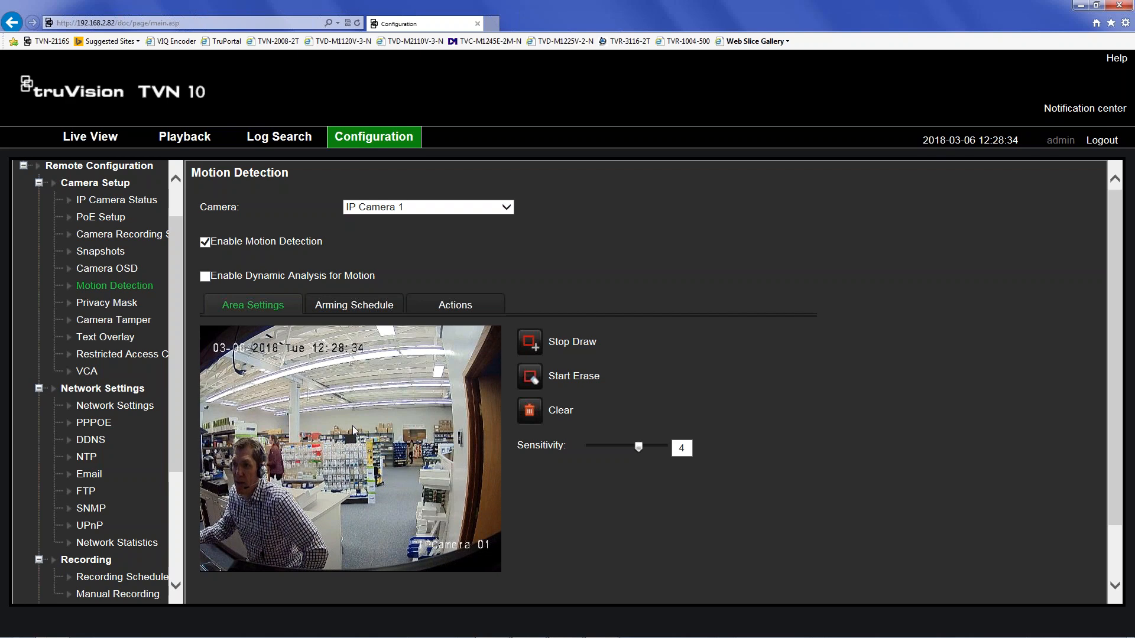
{"action": "left_click_drag", "start_coordinate": [343, 429], "coordinate": [390, 455]}
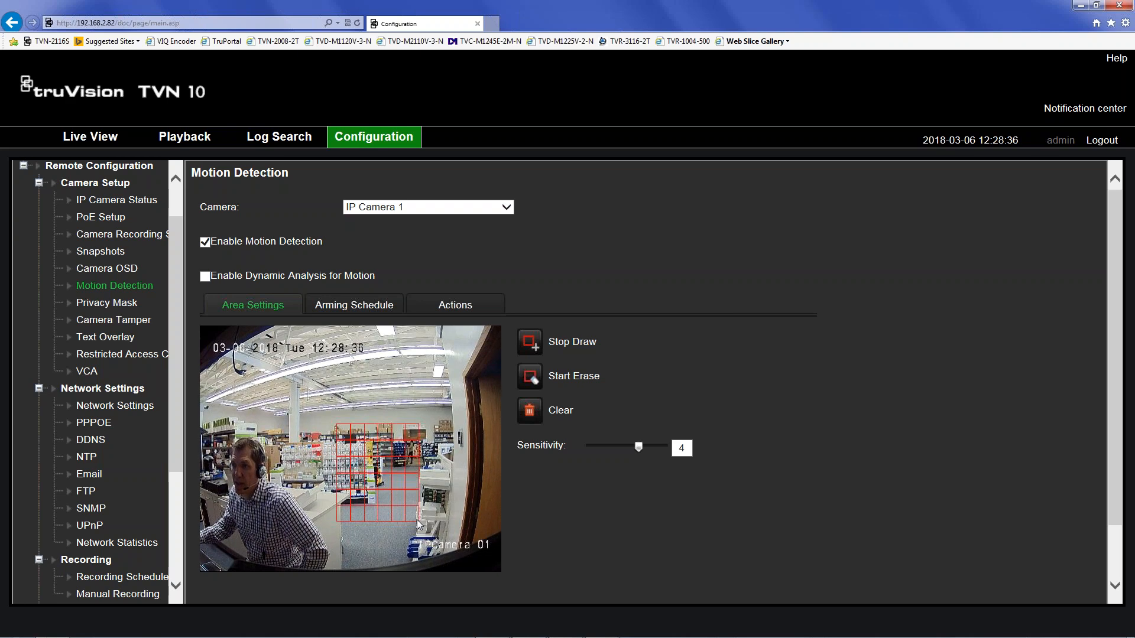
{"action": "left_click_drag", "start_coordinate": [417, 524], "coordinate": [361, 436]}
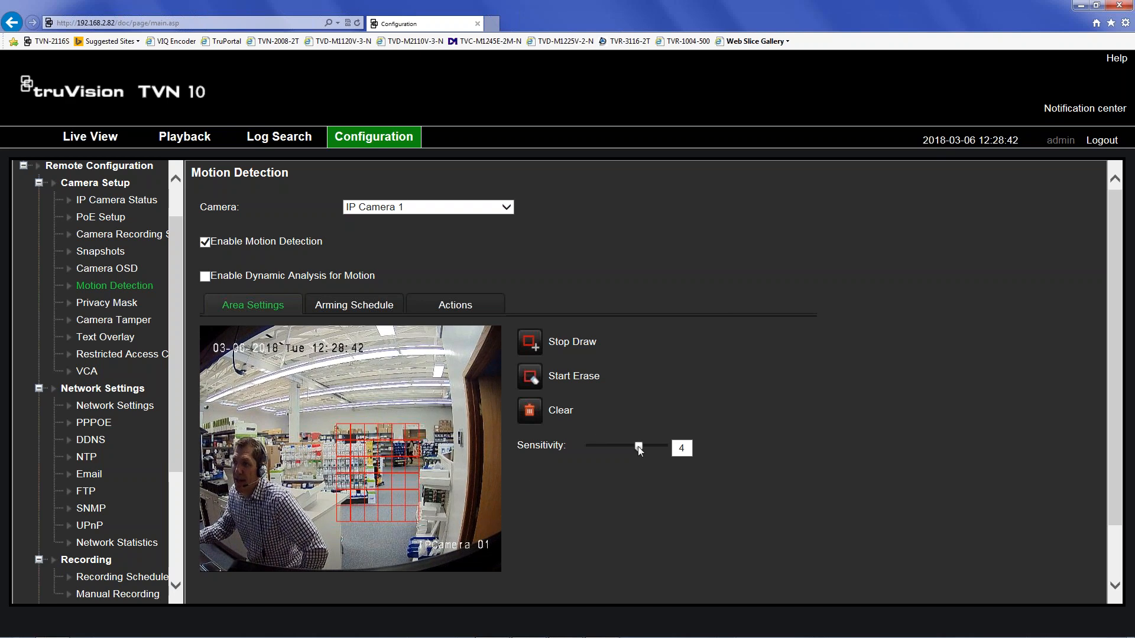
- Lower IP Camera 1's motion sensitivity from 4 to 2 and save
{"action": "left_click_drag", "start_coordinate": [637, 445], "coordinate": [618, 448]}
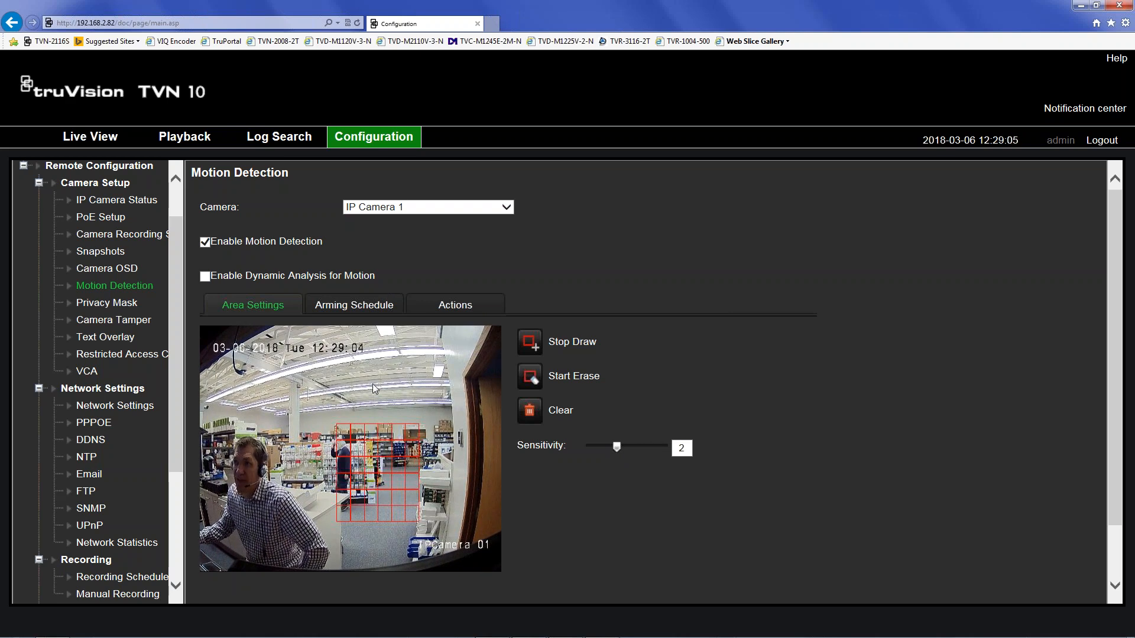
{"action": "scroll", "coordinate": [573, 490], "scroll_direction": "down", "scroll_amount": 2}
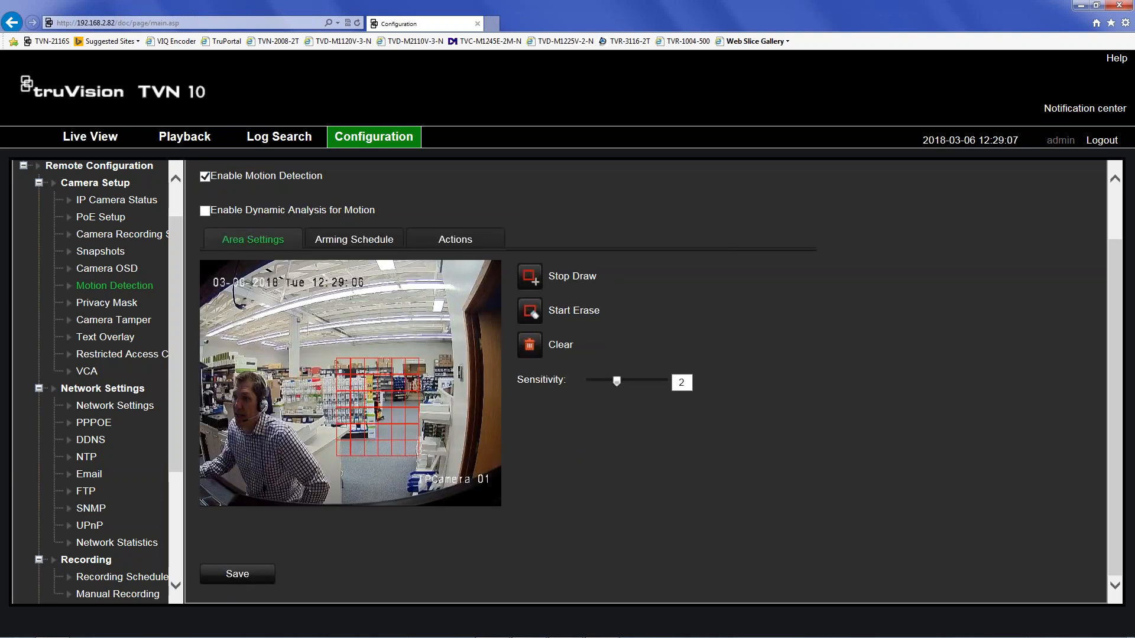
{"action": "left_click", "coordinate": [251, 576]}
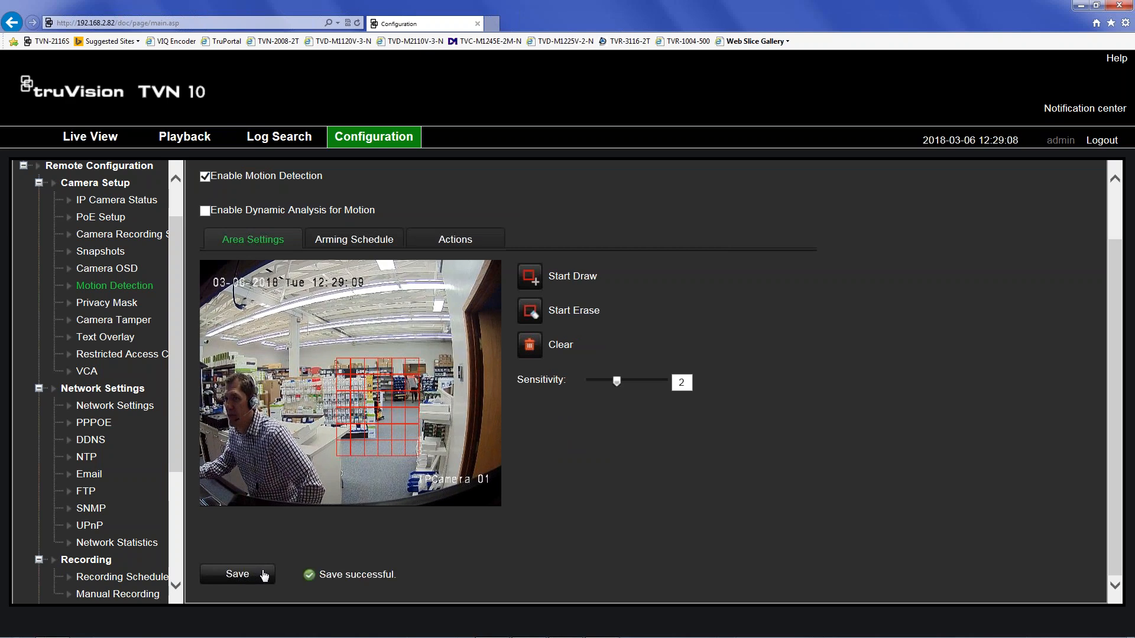
{"action": "scroll", "coordinate": [617, 552], "scroll_direction": "up", "scroll_amount": 2}
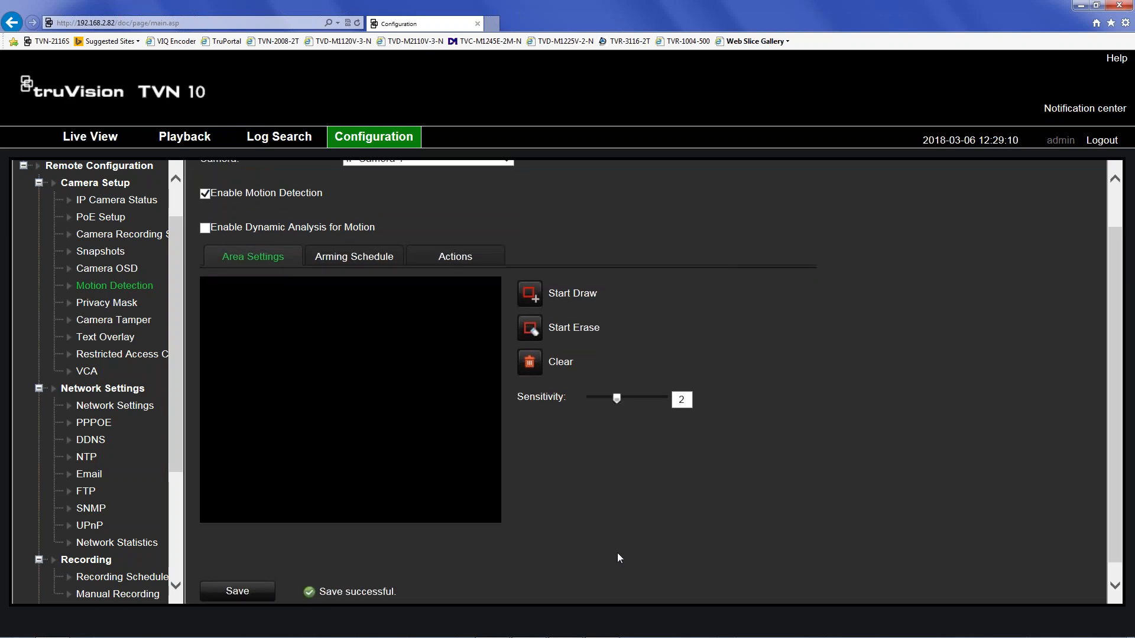
{"action": "left_click", "coordinate": [390, 208]}
- Select IP Camera 2, enable motion detection, draw an area on the view's left side, and save
{"action": "left_click", "coordinate": [395, 221]}
{"action": "left_click", "coordinate": [205, 242]}
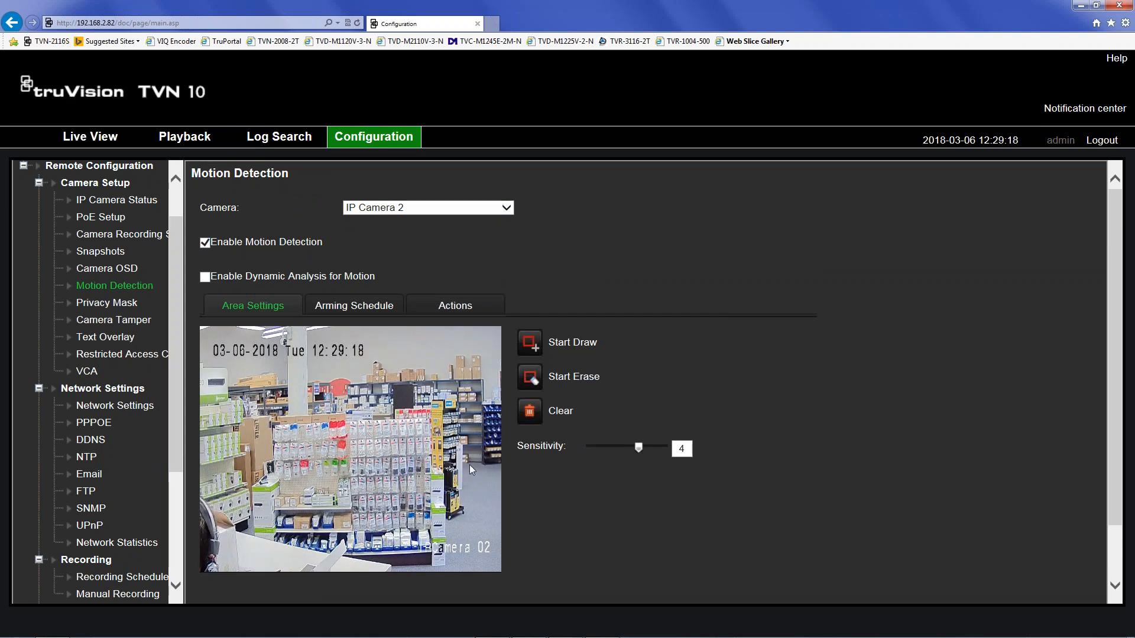
{"action": "left_click", "coordinate": [529, 343]}
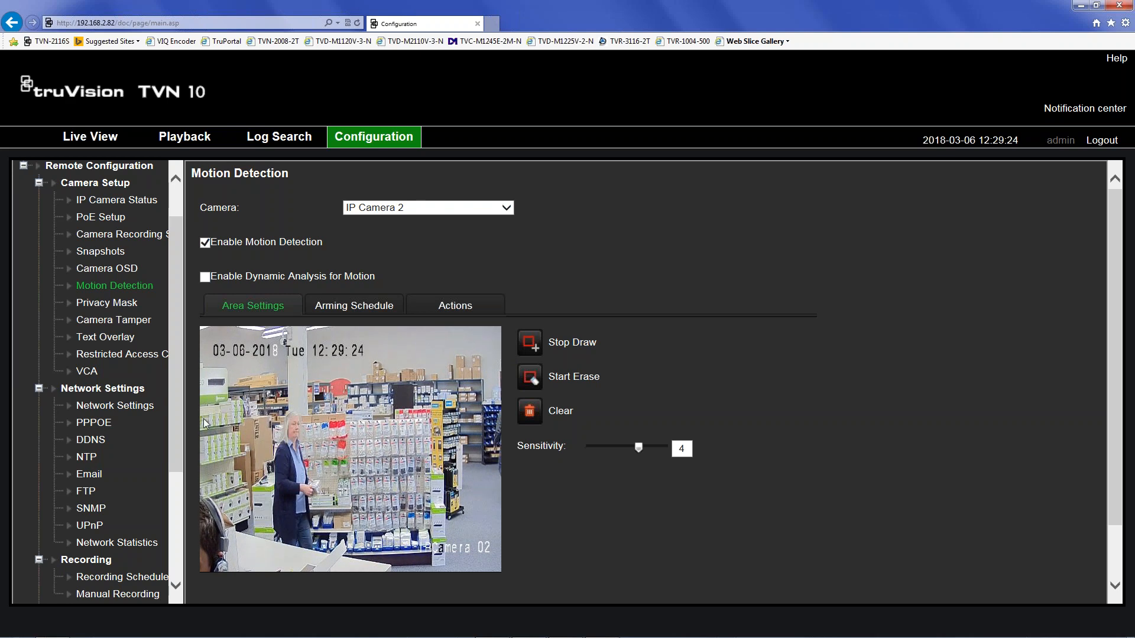
{"action": "left_click_drag", "start_coordinate": [203, 428], "coordinate": [264, 501]}
{"action": "scroll", "coordinate": [322, 537], "scroll_direction": "down", "scroll_amount": 3}
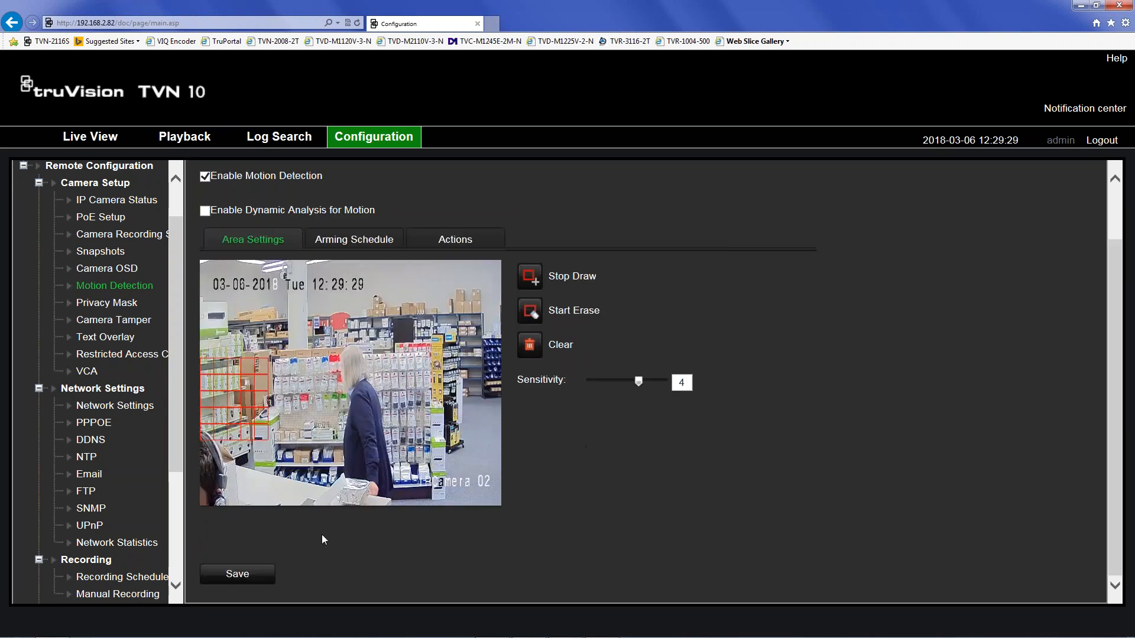
{"action": "left_click", "coordinate": [237, 574]}
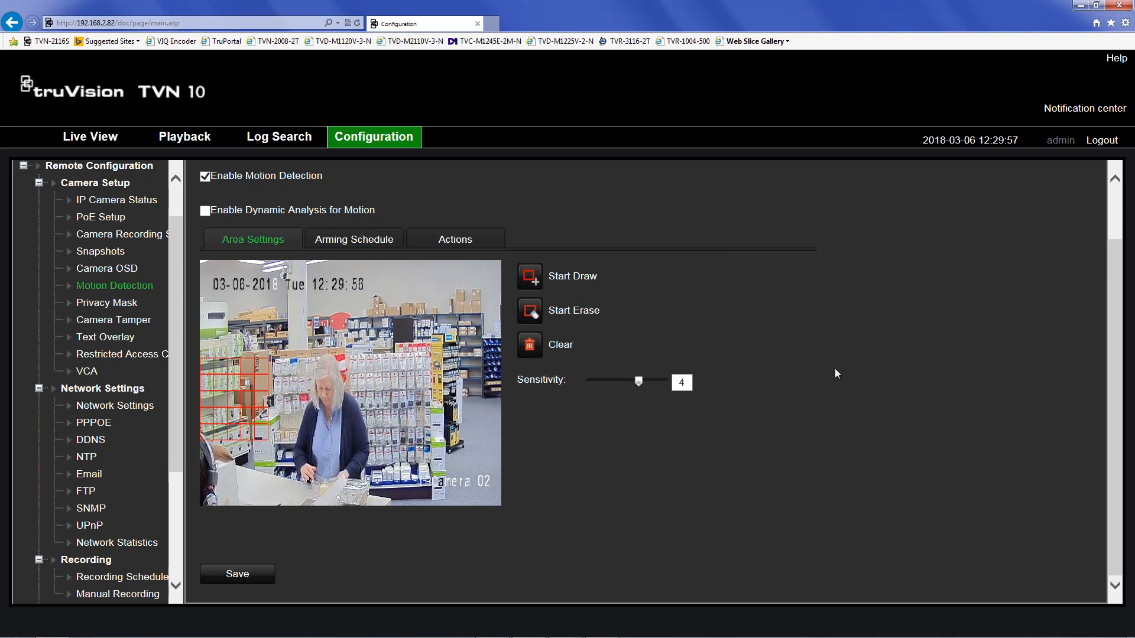
- Switch the Motion Detection page back to IP Camera 1
{"action": "scroll", "coordinate": [480, 200], "scroll_direction": "up", "scroll_amount": 2}
{"action": "left_click", "coordinate": [426, 211]}
{"action": "left_click", "coordinate": [415, 193]}
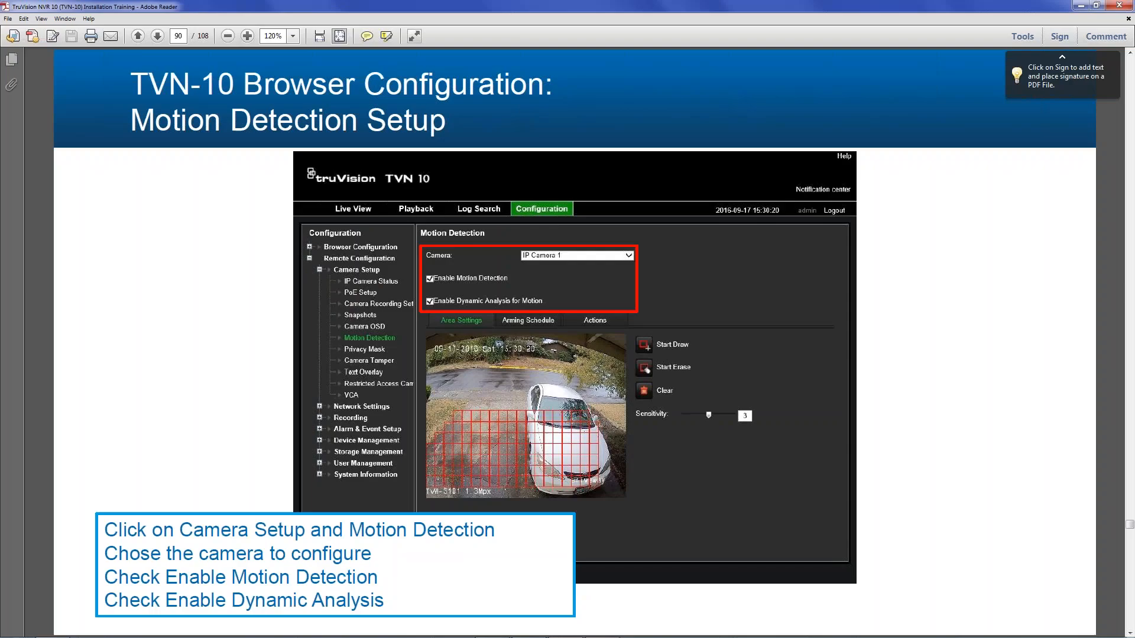
- Page through the training PDF from page 90 to the Actions tab slide on page 94
{"action": "key", "text": "Page_Down"}
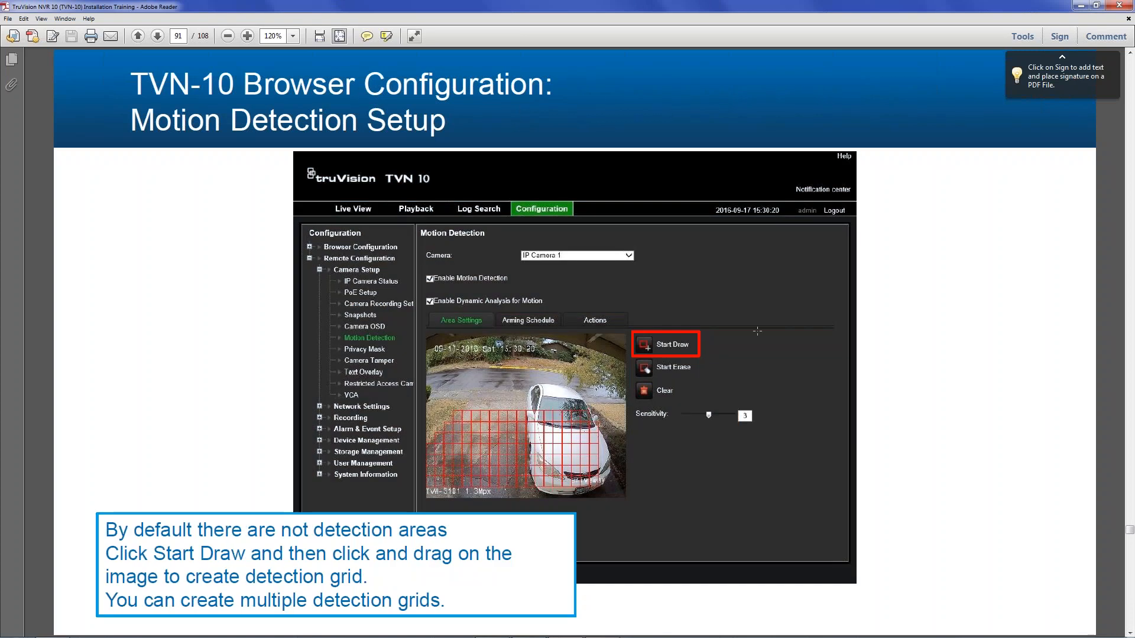
{"action": "key", "text": "Page_Down"}
{"action": "key", "text": "Page_Down"}
{"action": "key", "text": "Page_Down"}
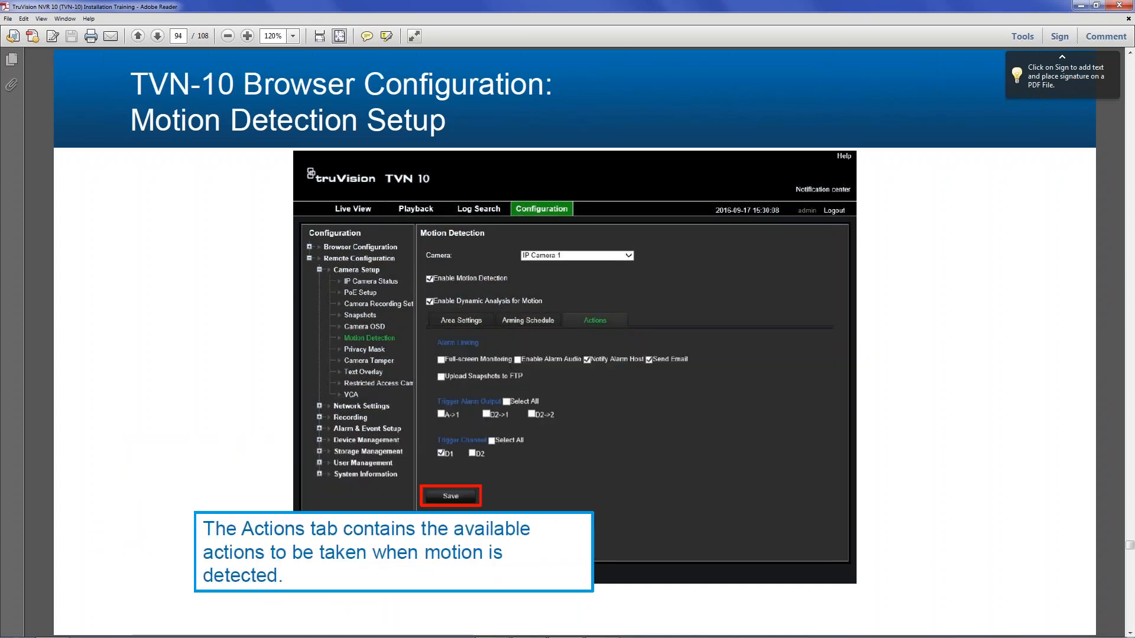
{"action": "key", "text": "Page_Down"}
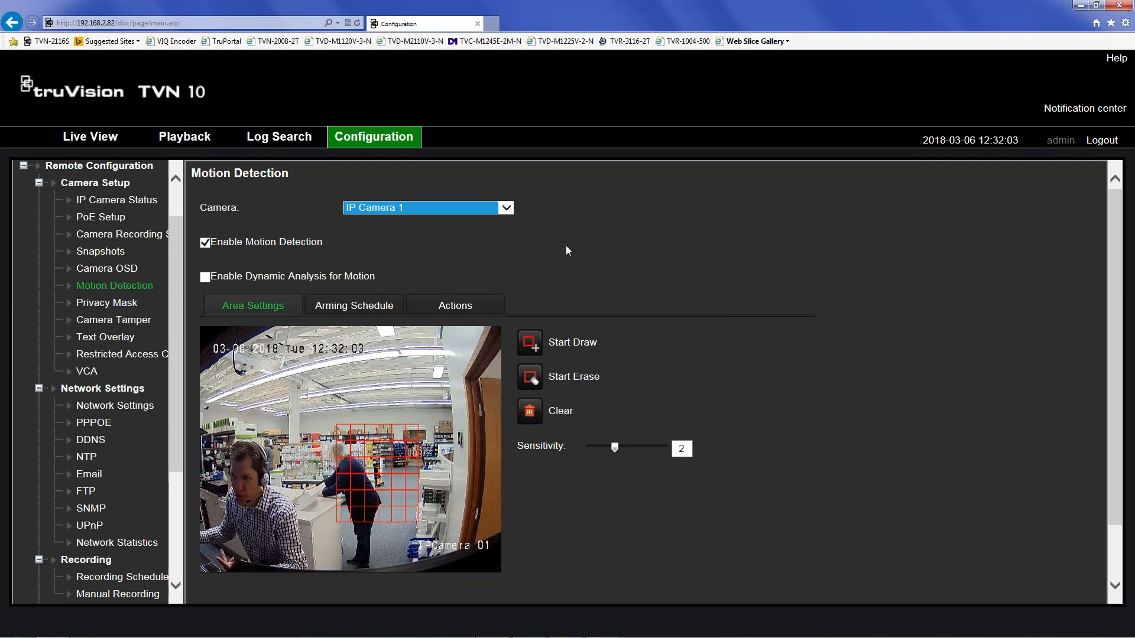
- Show the Actions tab of IP Camera 1's motion detection settings
{"action": "left_click", "coordinate": [456, 310]}
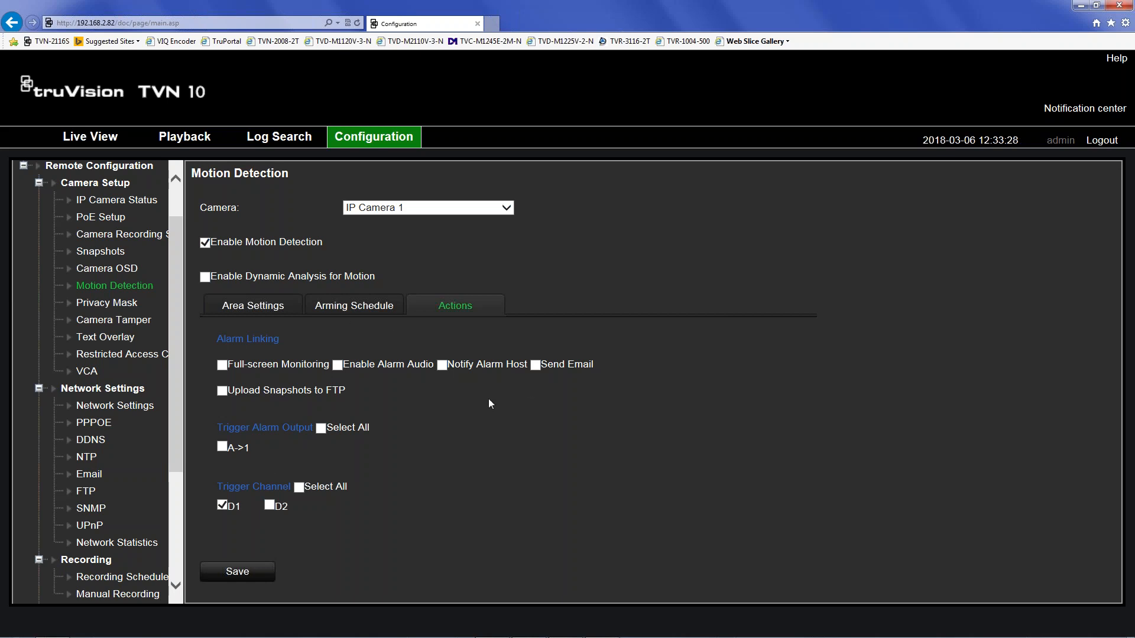
- Enable Notify Alarm Host for IP Camera 1's motion detection and save, then save its VCA alarm actions
{"action": "left_click", "coordinate": [441, 365]}
{"action": "left_click", "coordinate": [234, 573]}
{"action": "left_click", "coordinate": [87, 371]}
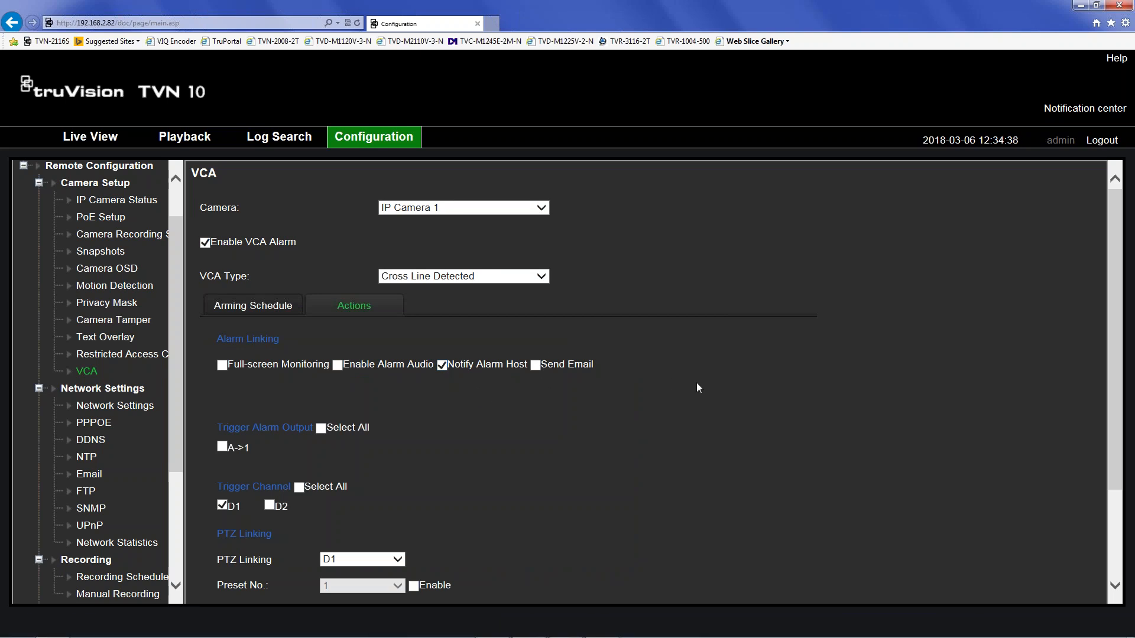
{"action": "scroll", "coordinate": [696, 384], "scroll_direction": "down", "scroll_amount": 3}
{"action": "left_click", "coordinate": [238, 576]}
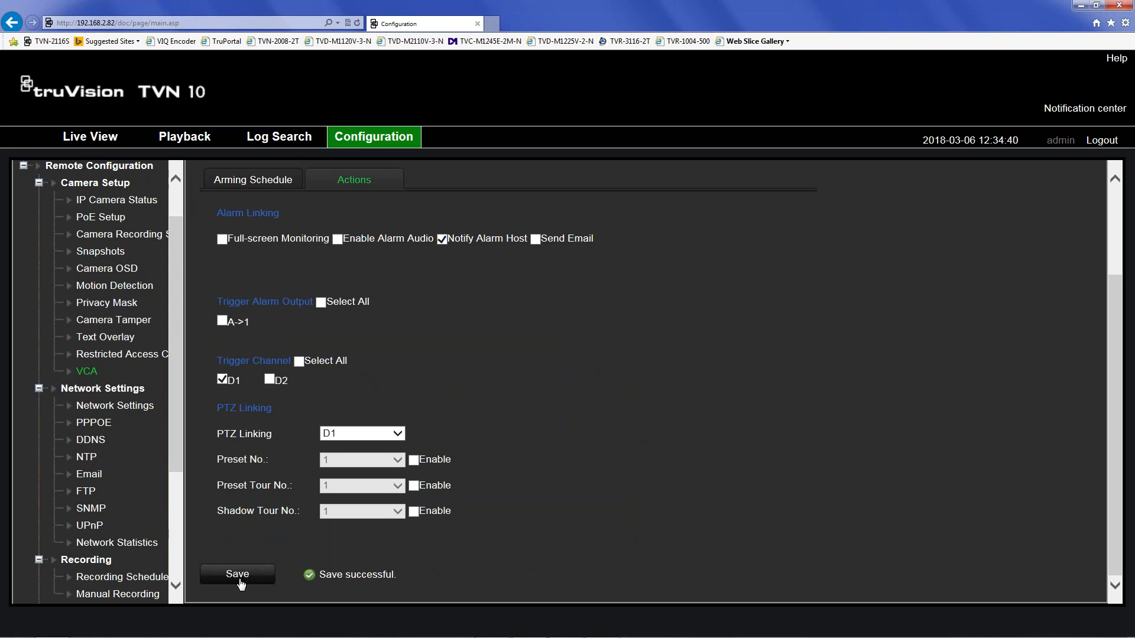
{"action": "scroll", "coordinate": [530, 364], "scroll_direction": "up", "scroll_amount": 3}
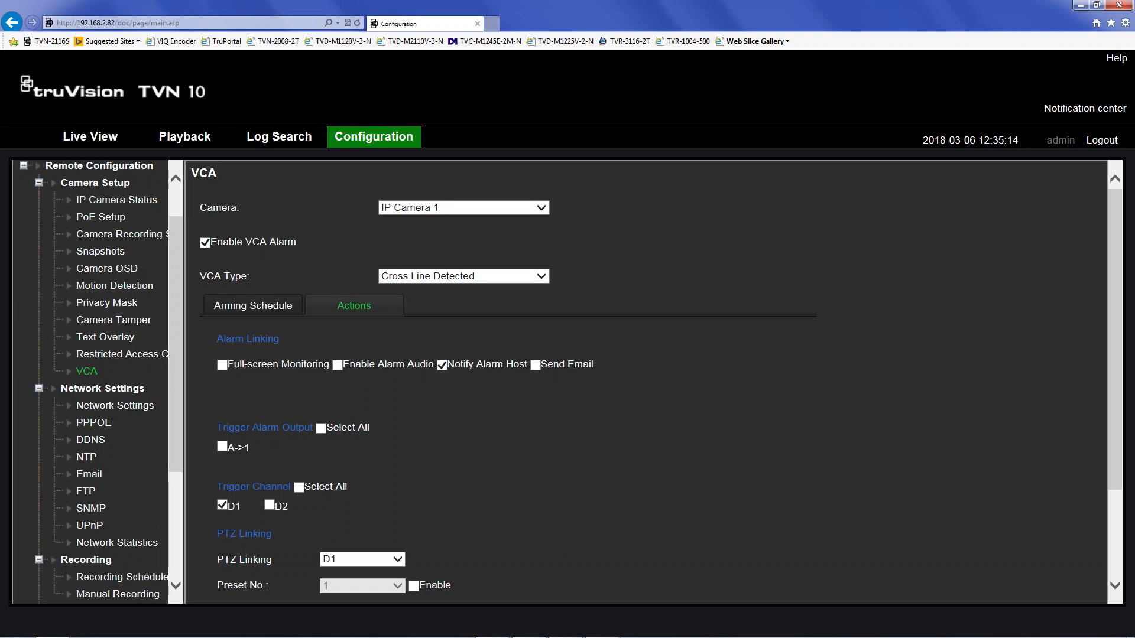
- Expand the VCA Type dropdown for IP Camera 1
{"action": "left_click", "coordinate": [507, 277]}
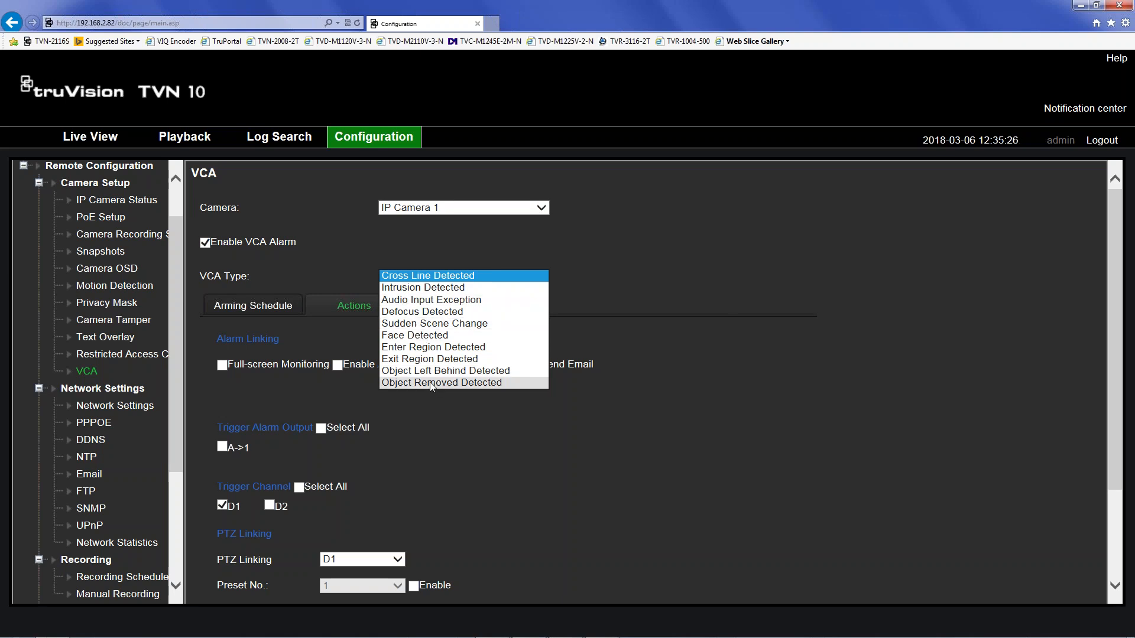
- Keep Cross Line Detected selected as the VCA type
{"action": "left_click", "coordinate": [423, 277]}
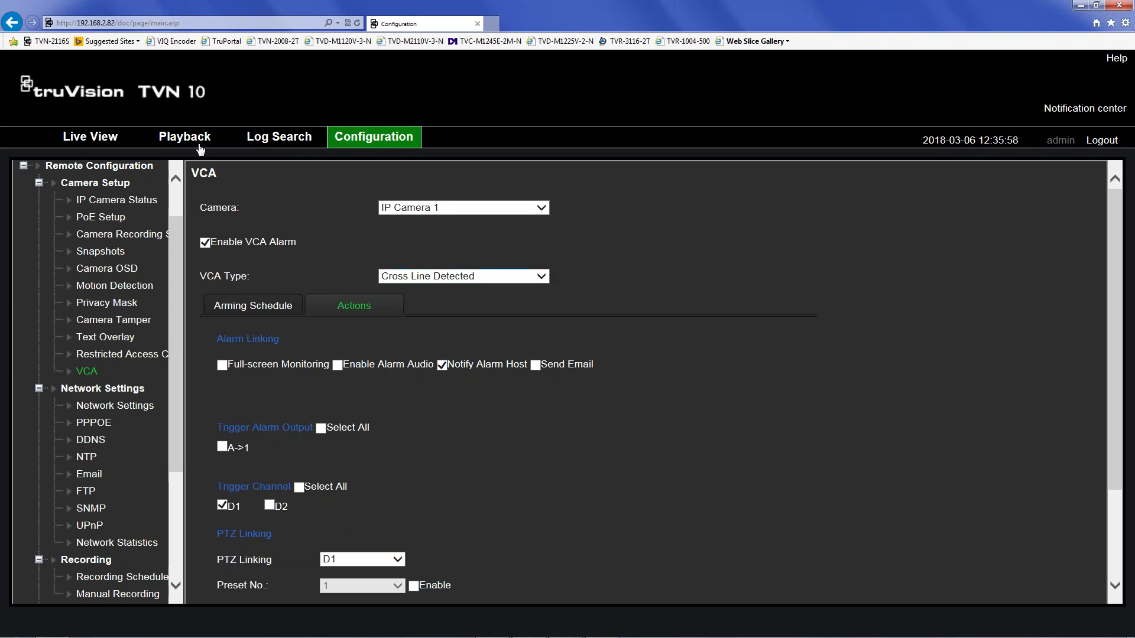
- Open the IP Camera Status page listing cameras D1 and D2
{"action": "left_click", "coordinate": [100, 201]}
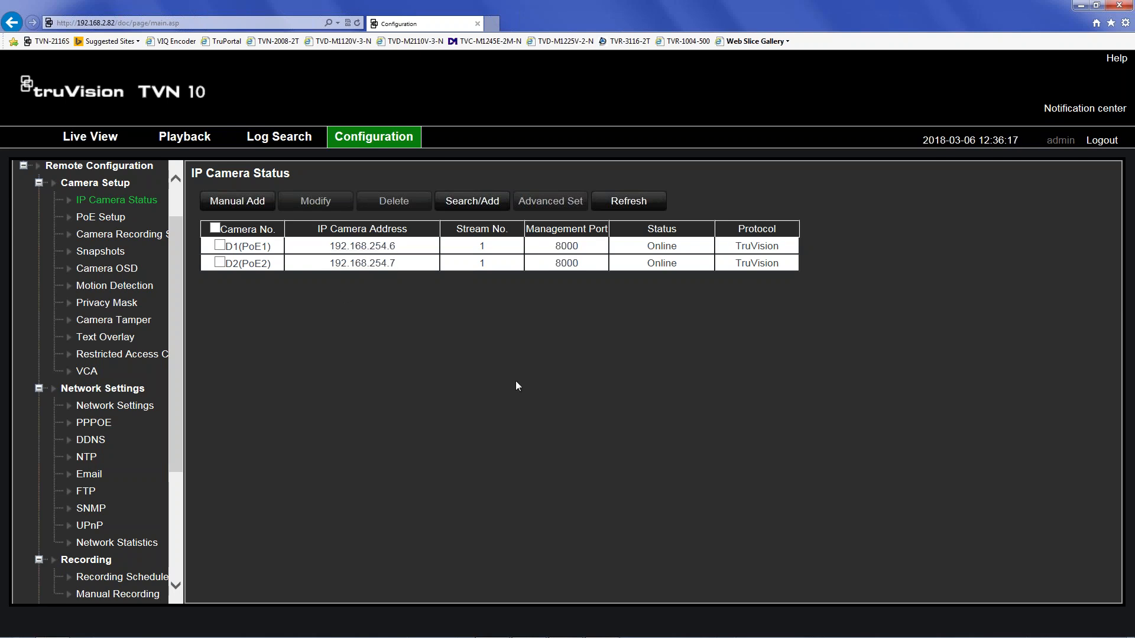
- Open camera 192.168.254.6's web login and enter the administrator user name
{"action": "left_click", "coordinate": [375, 249]}
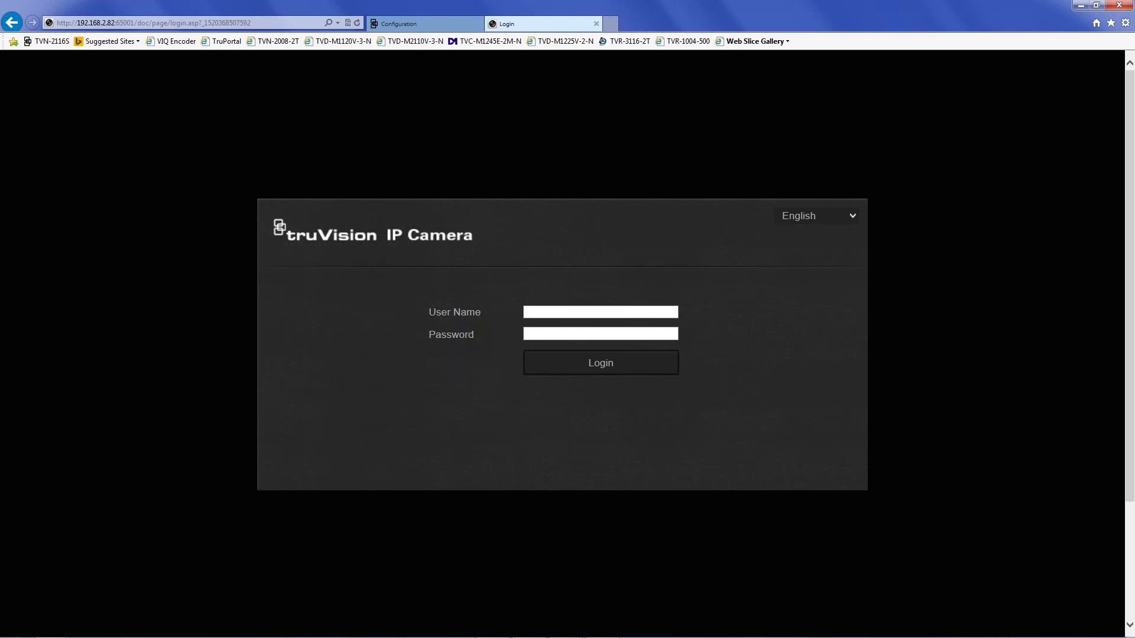
{"action": "type", "text": "admin"}
{"action": "key", "text": "Tab"}
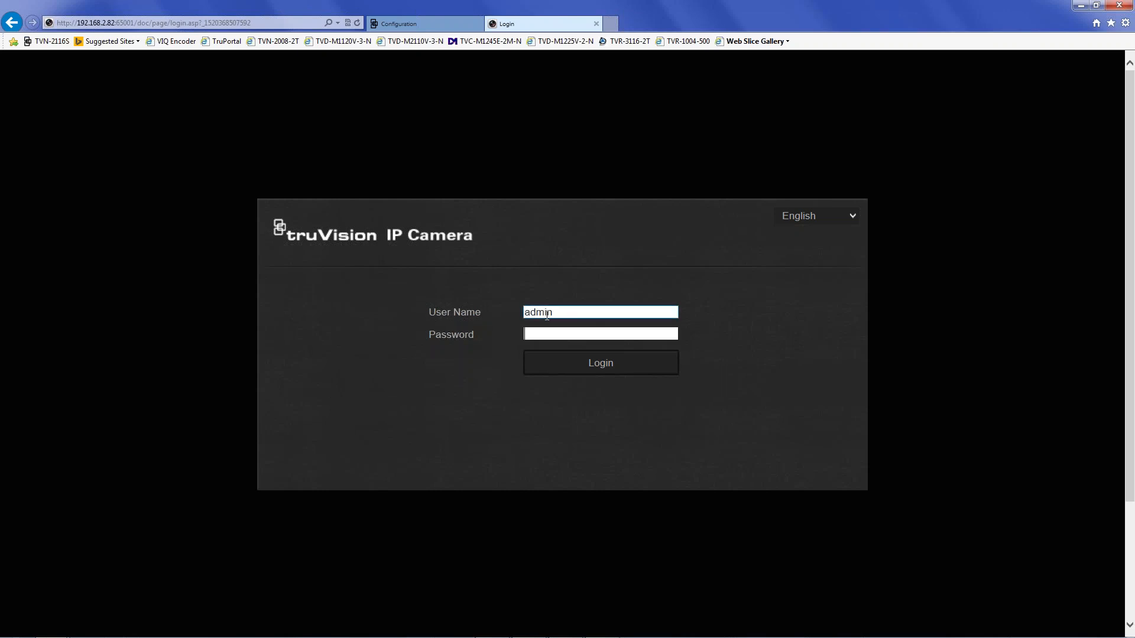
- Sign in, dismiss the default-password warning, and open Video/Audio > Image display settings
{"action": "type", "text": "••••"}
{"action": "key", "text": "Return"}
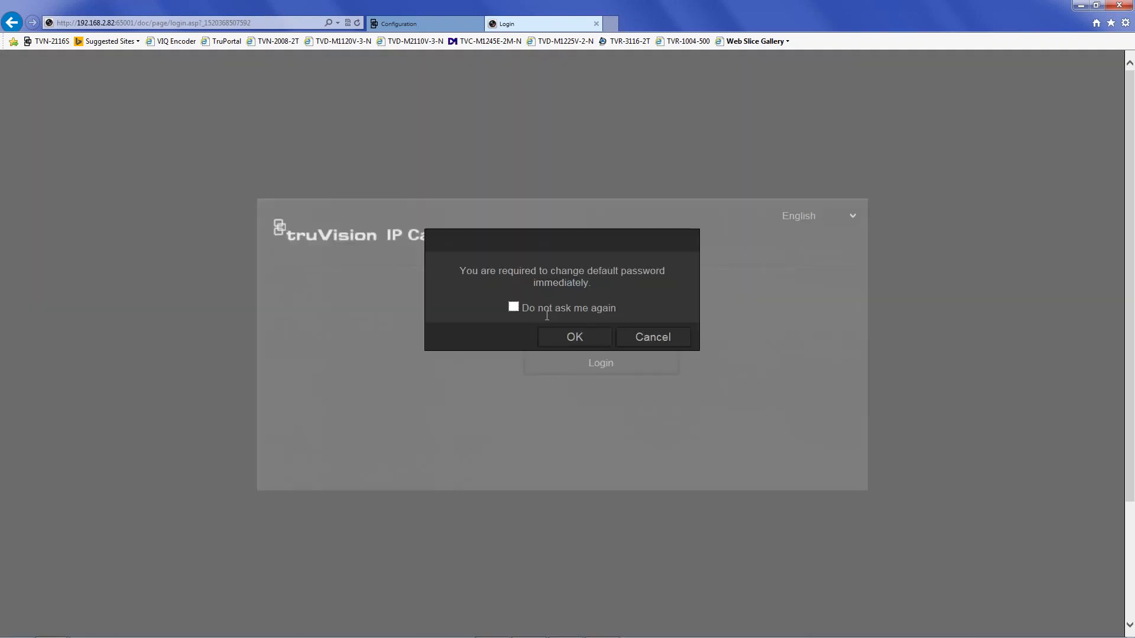
{"action": "left_click", "coordinate": [590, 338]}
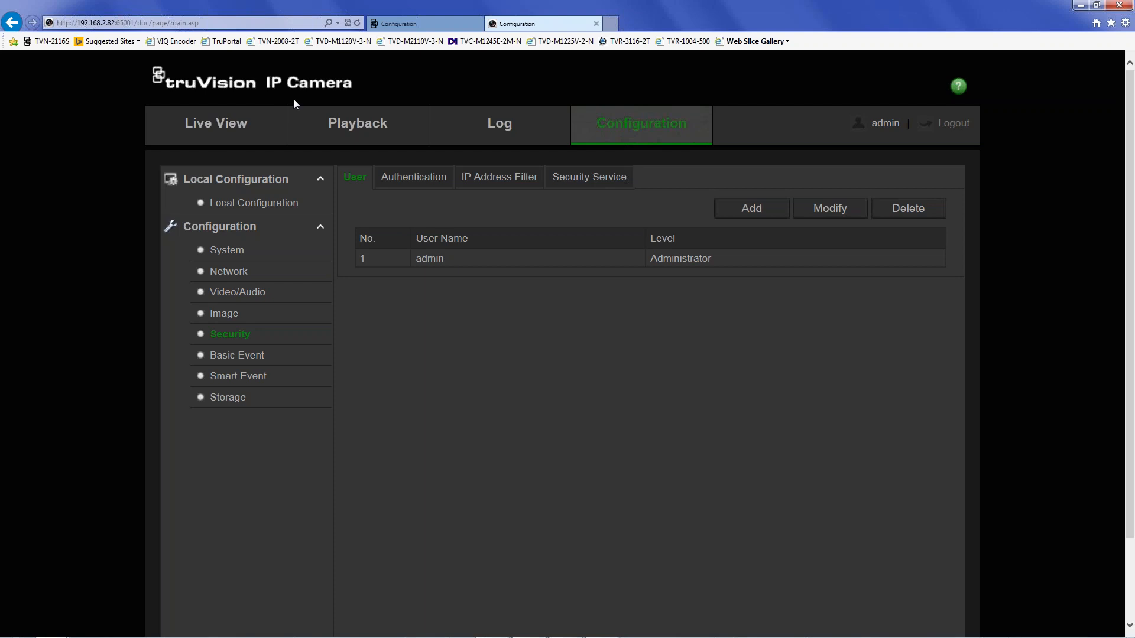
{"action": "left_click", "coordinate": [233, 300]}
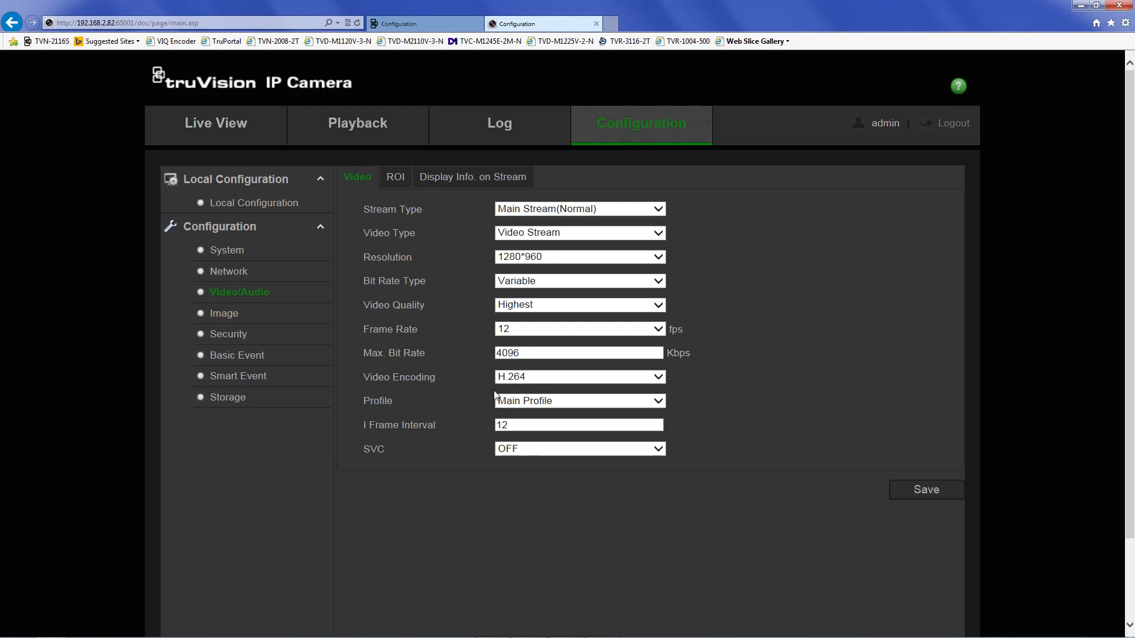
{"action": "left_click", "coordinate": [225, 323]}
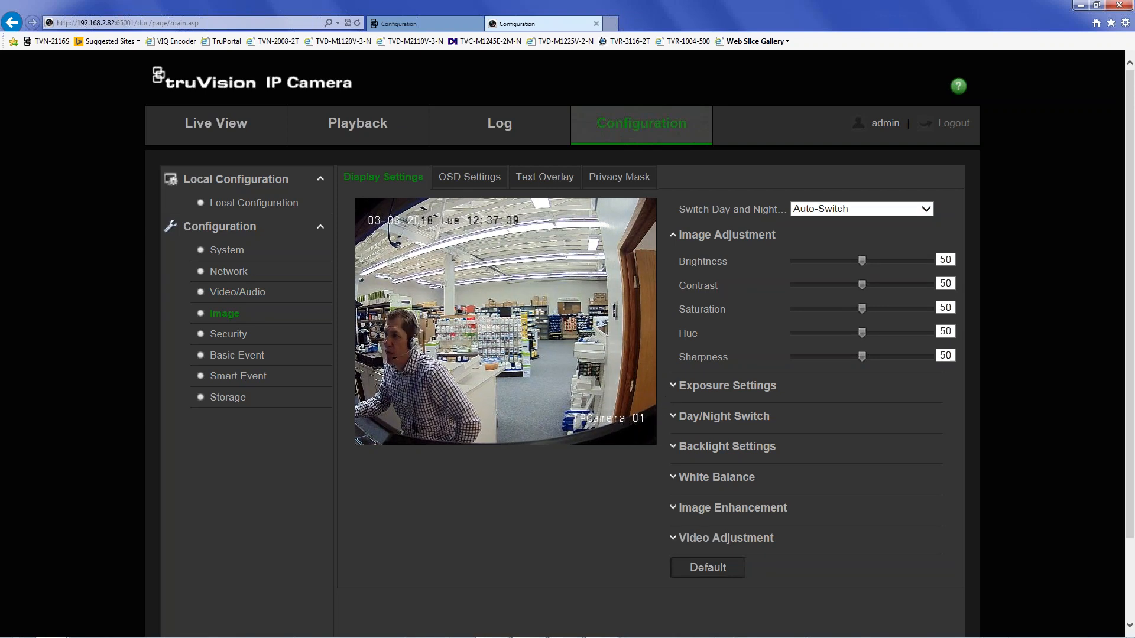
- In Backlight Settings keep BLC Area OFF and set DWDR to ON, wide dynamic level 63
{"action": "left_click", "coordinate": [677, 385]}
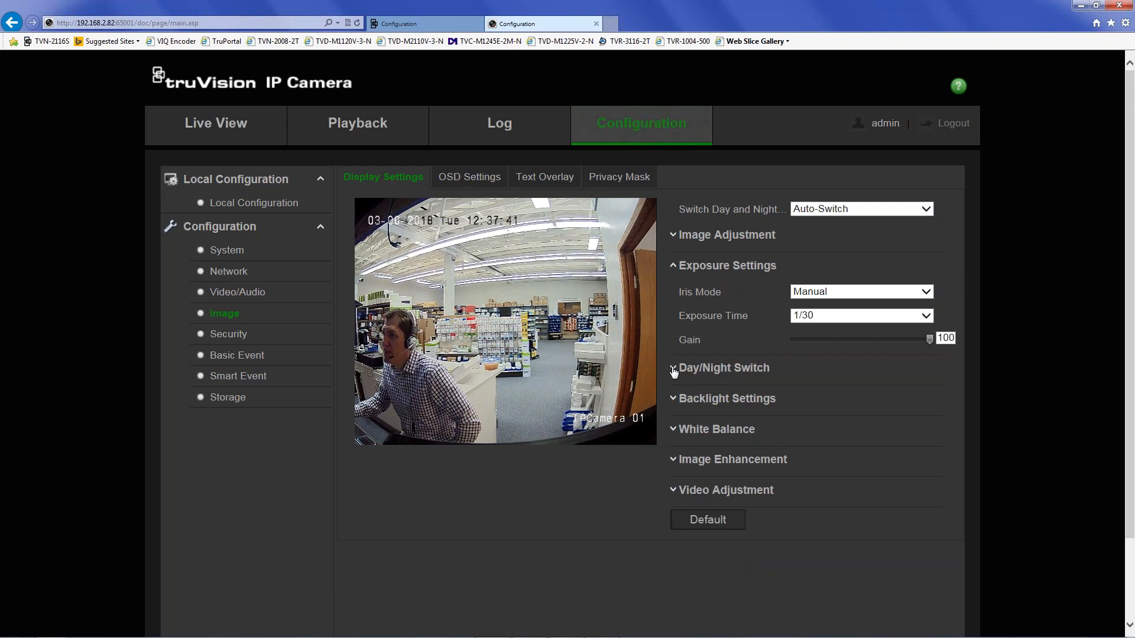
{"action": "left_click", "coordinate": [674, 368]}
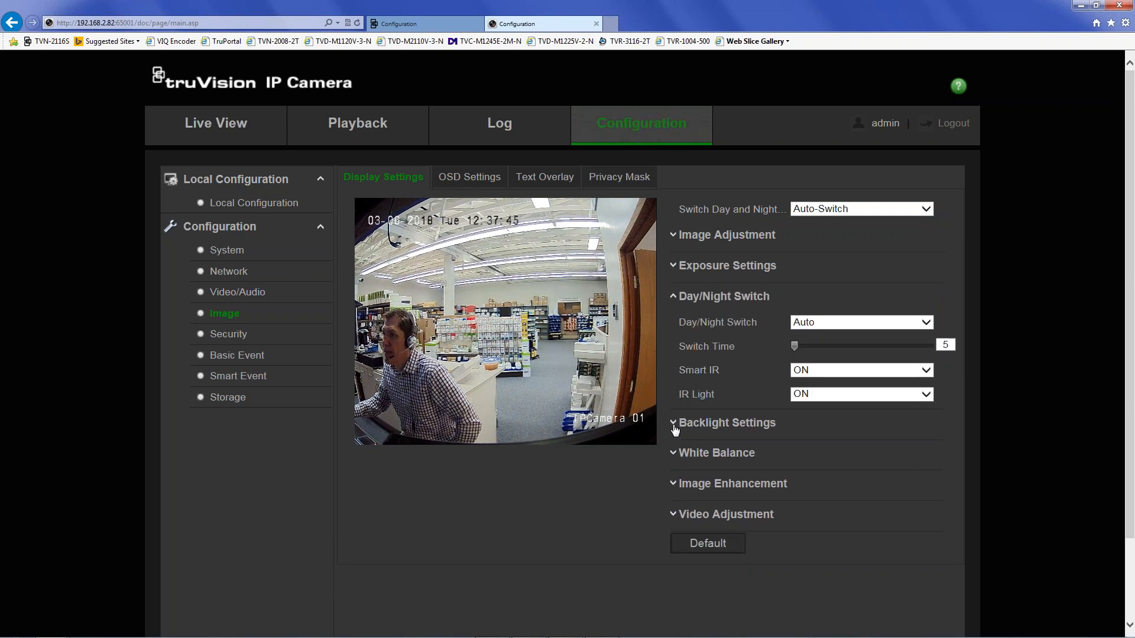
{"action": "left_click", "coordinate": [675, 428]}
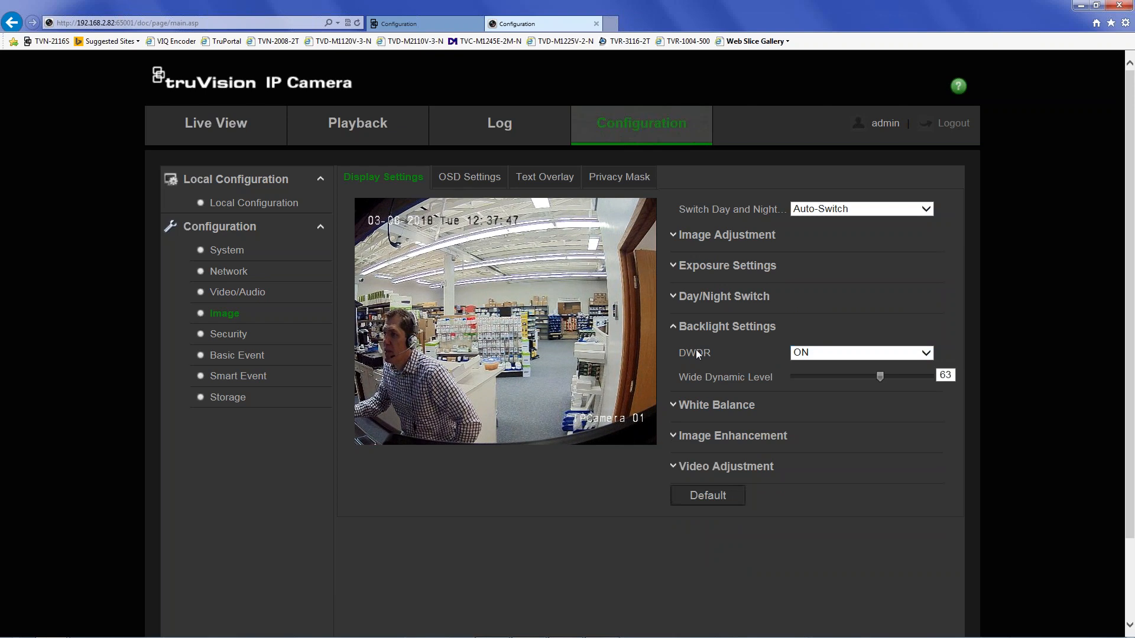
{"action": "left_click", "coordinate": [810, 354]}
{"action": "left_click", "coordinate": [809, 341]}
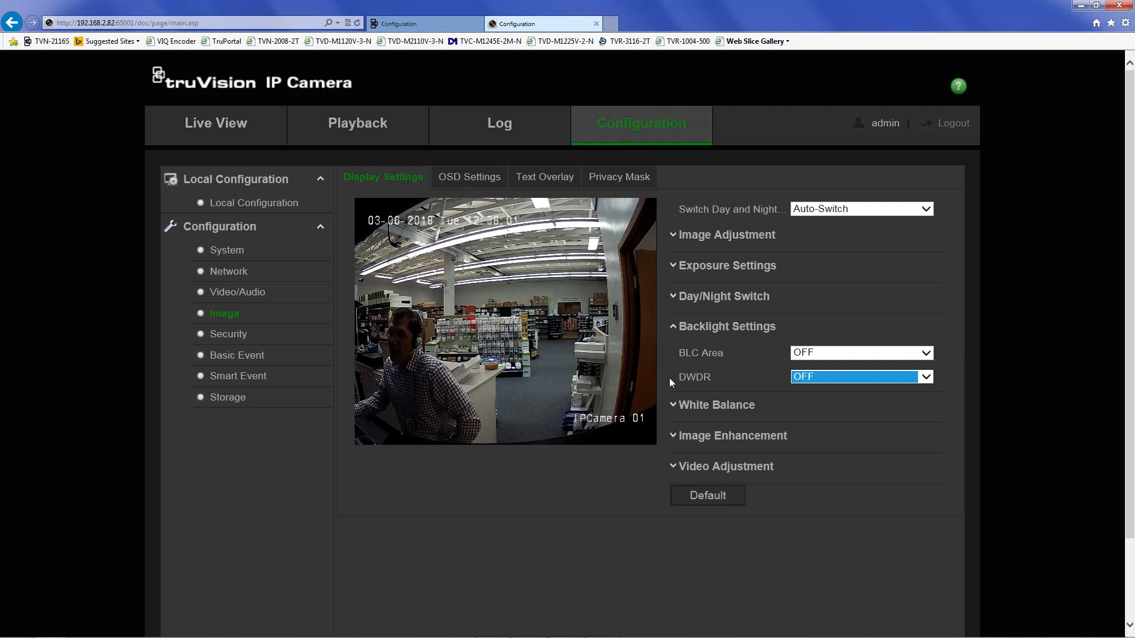
{"action": "left_click", "coordinate": [829, 353]}
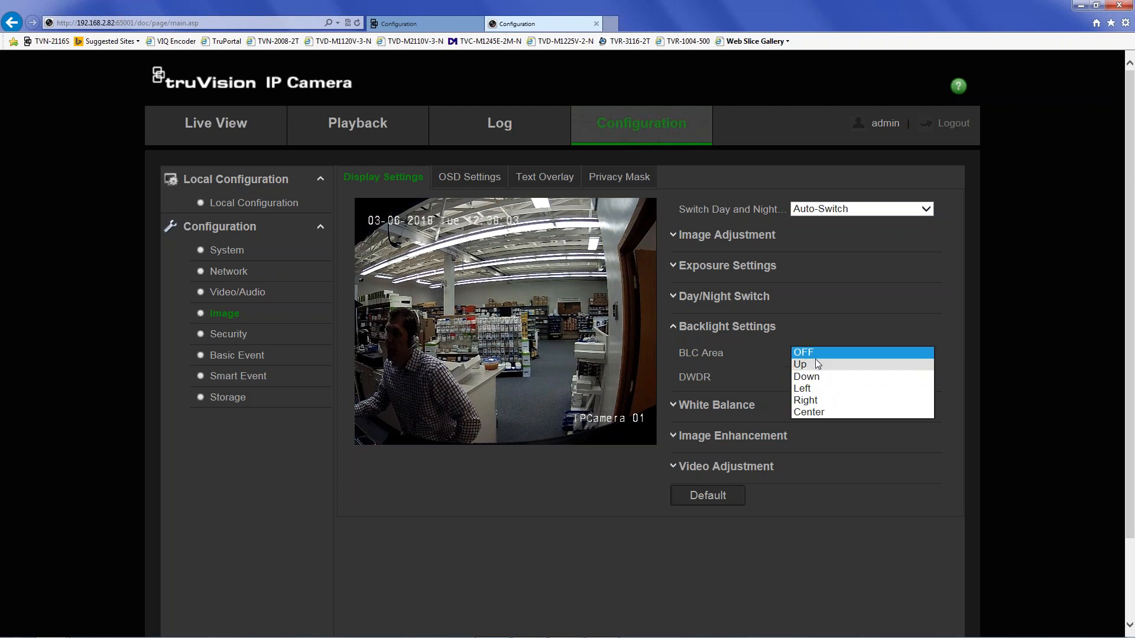
{"action": "left_click", "coordinate": [750, 359]}
{"action": "left_click", "coordinate": [839, 377]}
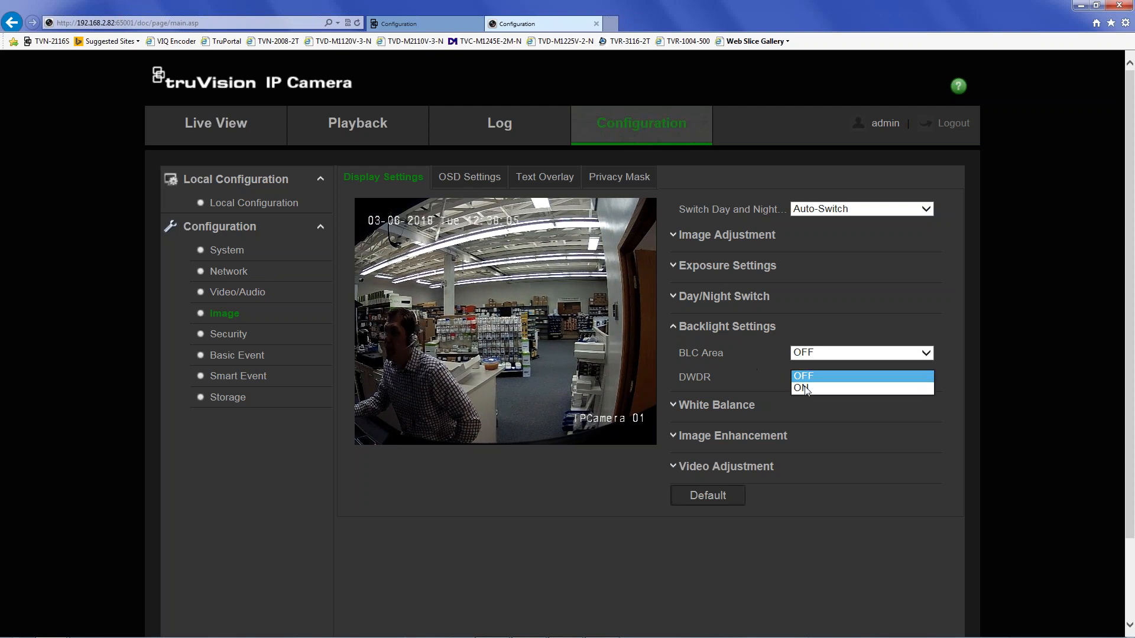
{"action": "left_click", "coordinate": [828, 388]}
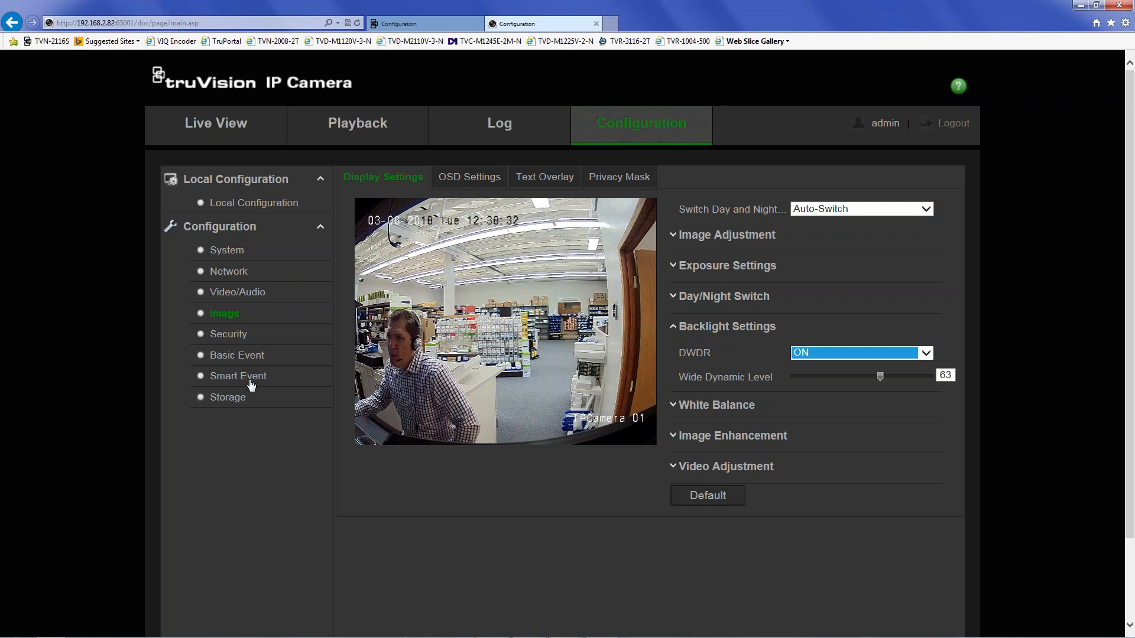
- Enable Cross Line detection for line 1 with direction A->B and save it
{"action": "left_click", "coordinate": [239, 380]}
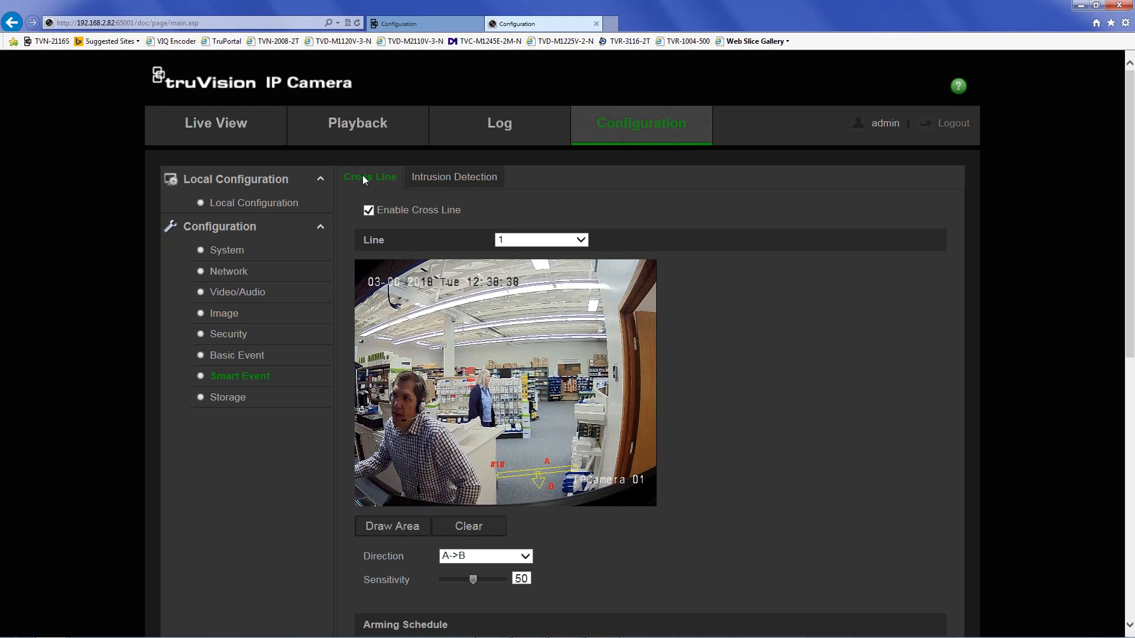
{"action": "left_click", "coordinate": [499, 240]}
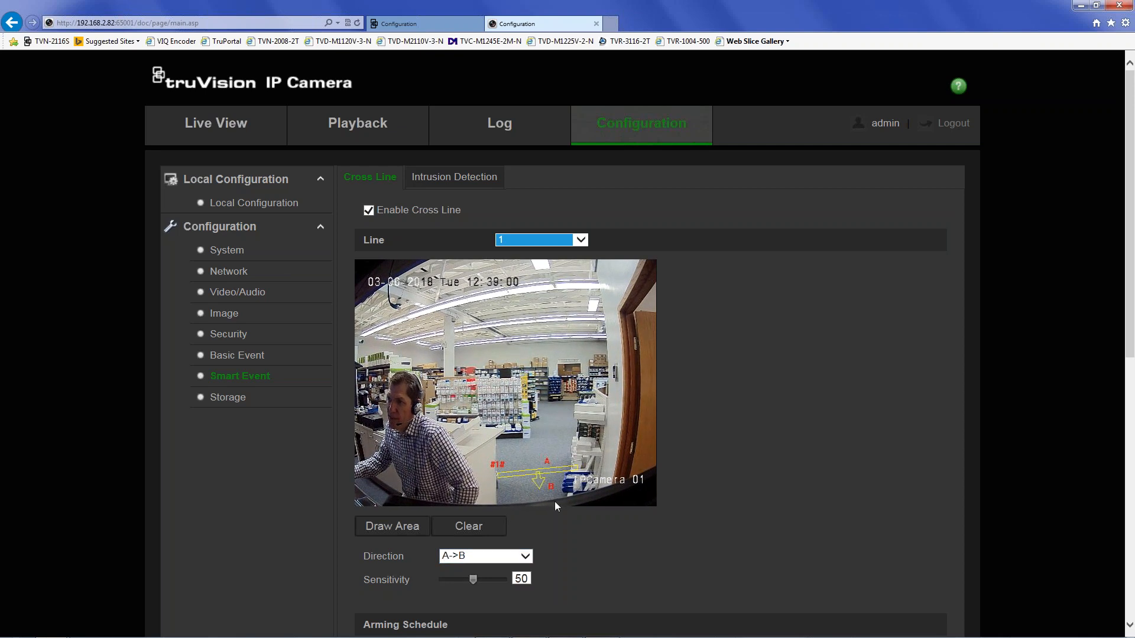
{"action": "left_click", "coordinate": [479, 556]}
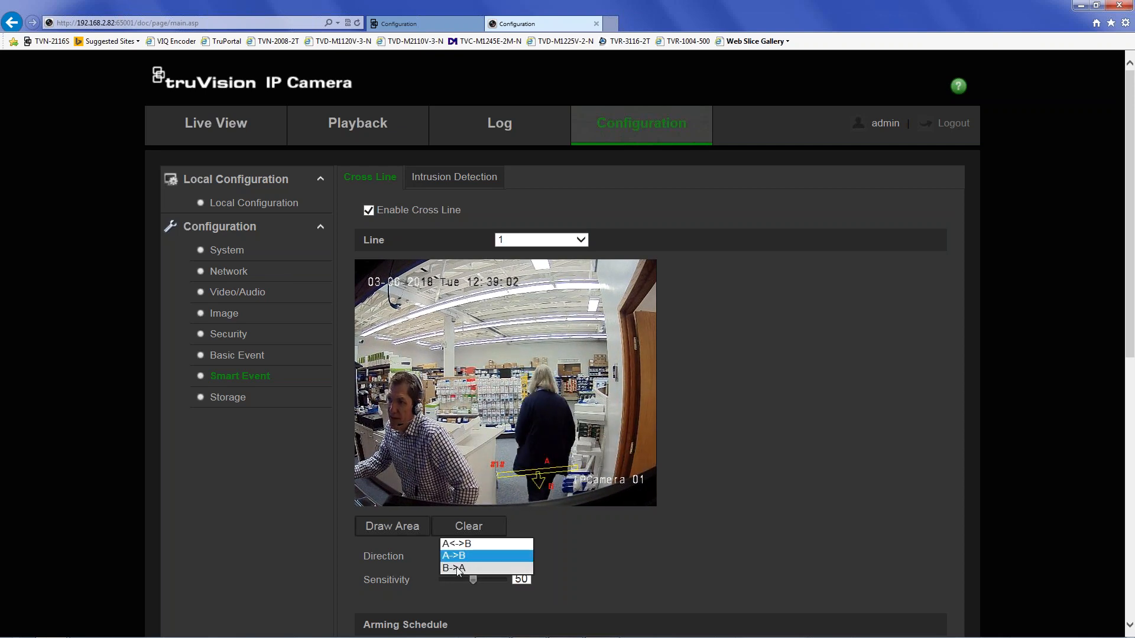
{"action": "left_click", "coordinate": [622, 553]}
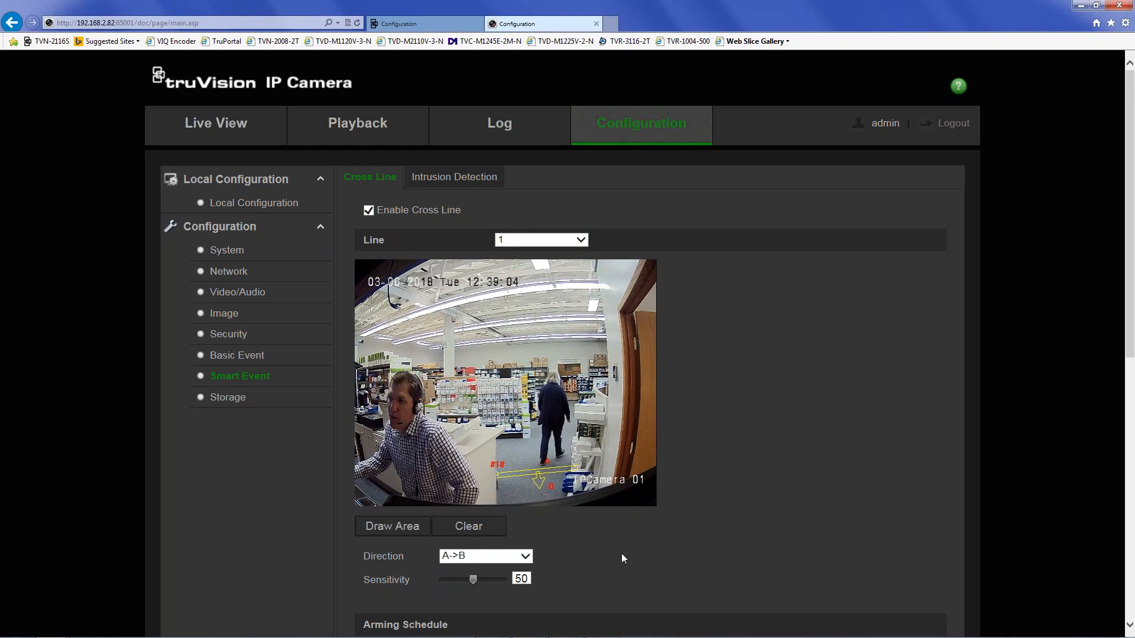
{"action": "scroll", "coordinate": [581, 575], "scroll_direction": "down", "scroll_amount": 3}
{"action": "scroll", "coordinate": [584, 569], "scroll_direction": "down", "scroll_amount": 3}
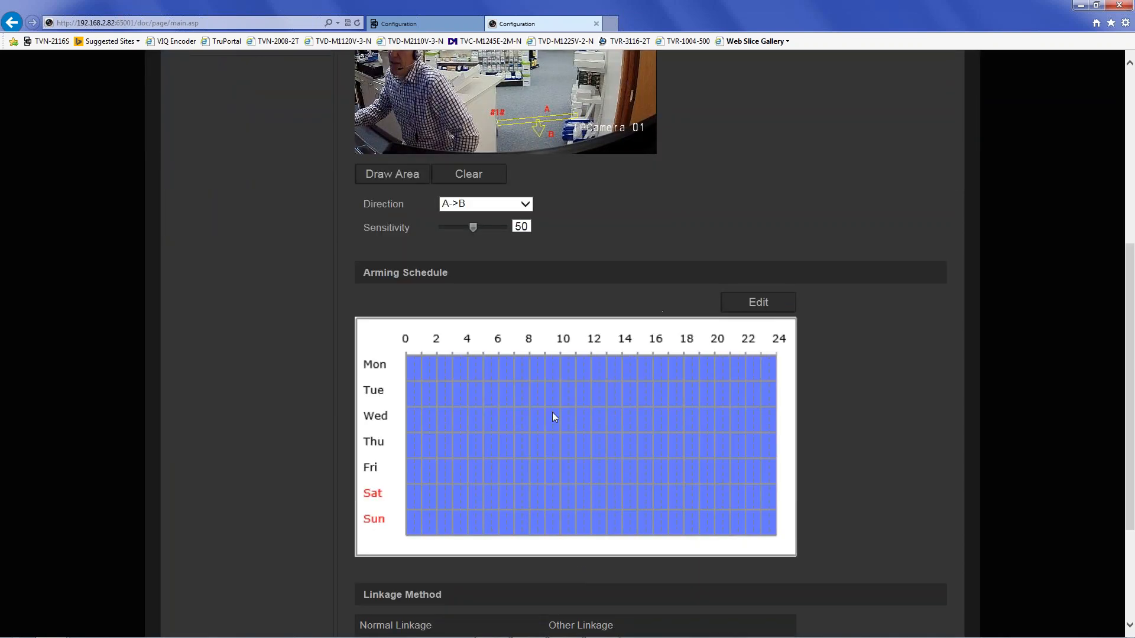
{"action": "scroll", "coordinate": [512, 482], "scroll_direction": "down", "scroll_amount": 3}
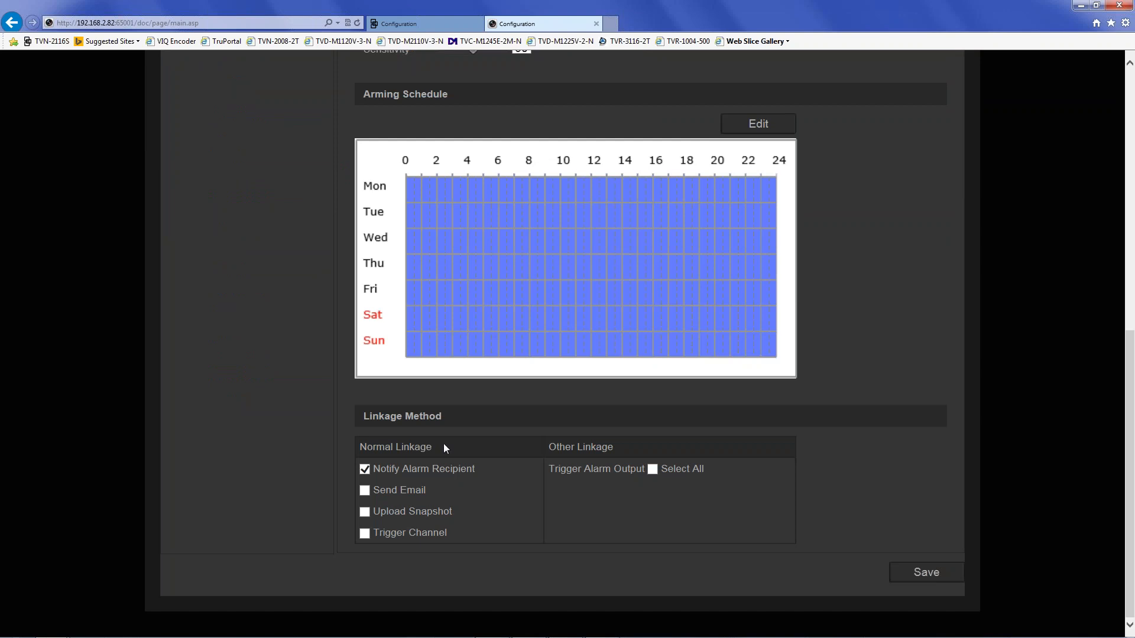
{"action": "left_click", "coordinate": [914, 572]}
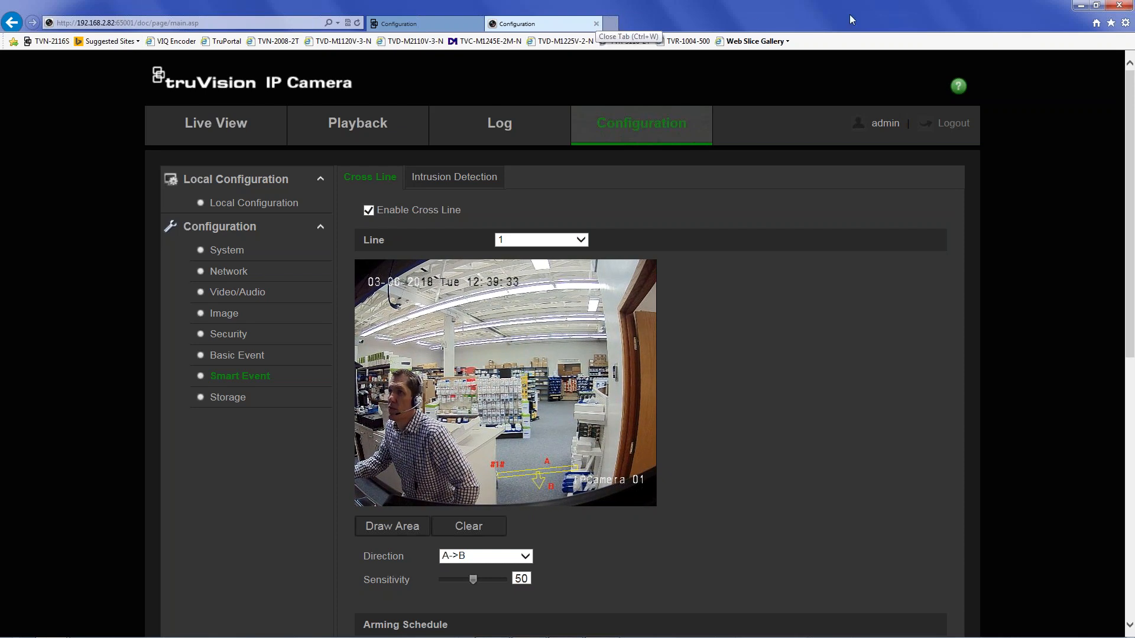
- Close the camera page, view the recorder's Motion Detection, then open Alarm & Event Setup > Notifications
{"action": "left_click", "coordinate": [595, 24]}
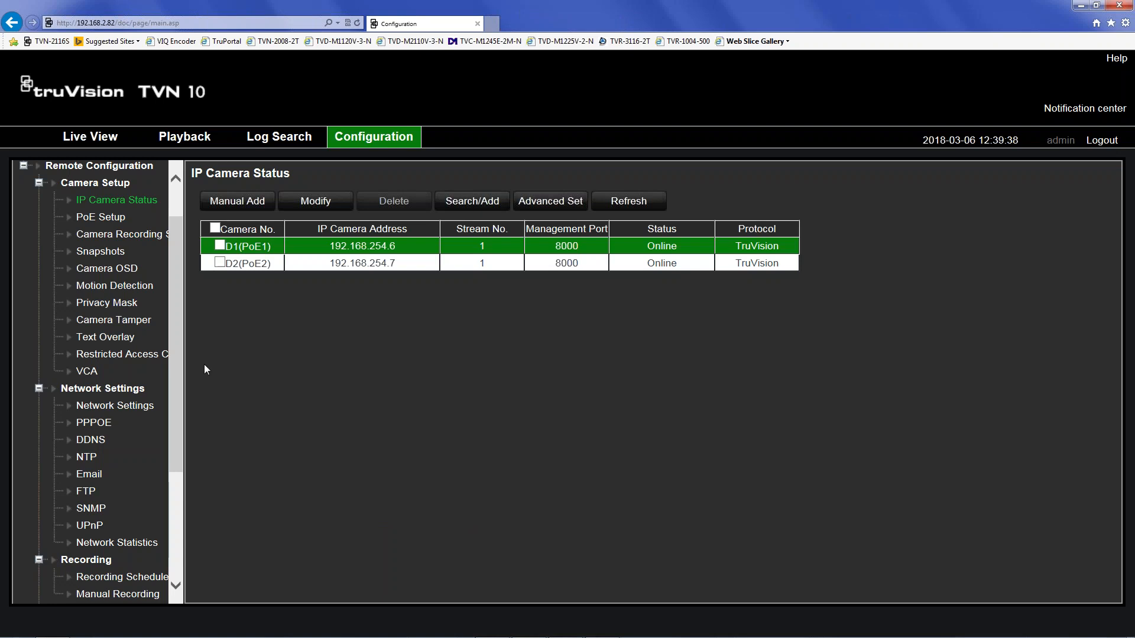
{"action": "left_click", "coordinate": [107, 271]}
{"action": "left_click", "coordinate": [114, 286]}
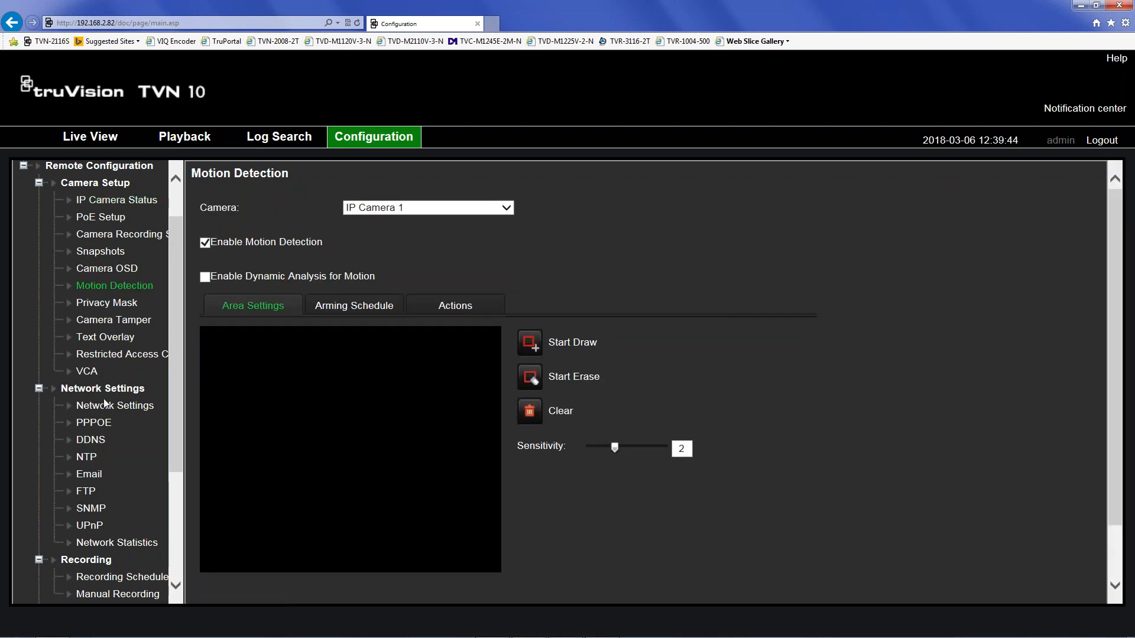
{"action": "left_click_drag", "start_coordinate": [172, 467], "coordinate": [175, 569]}
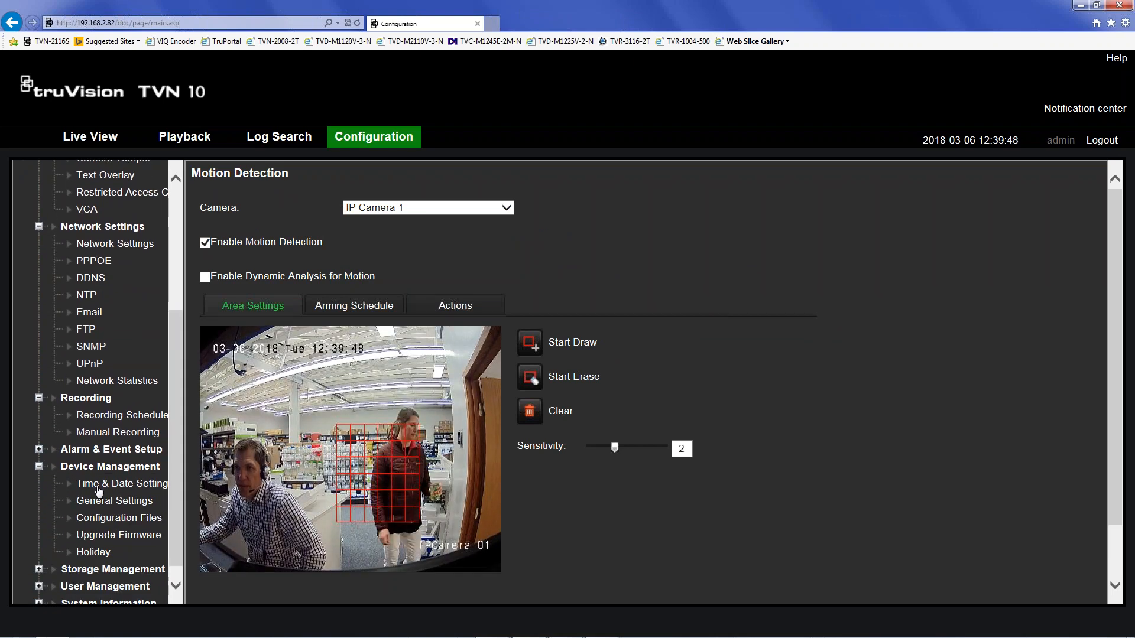
{"action": "left_click", "coordinate": [39, 449]}
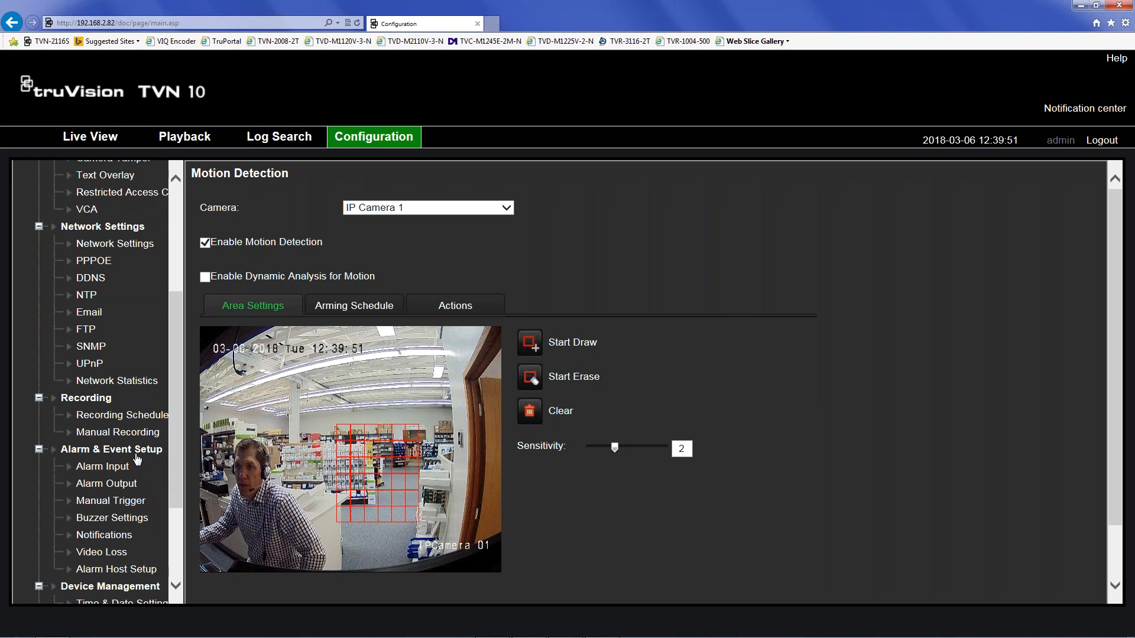
{"action": "left_click", "coordinate": [104, 535]}
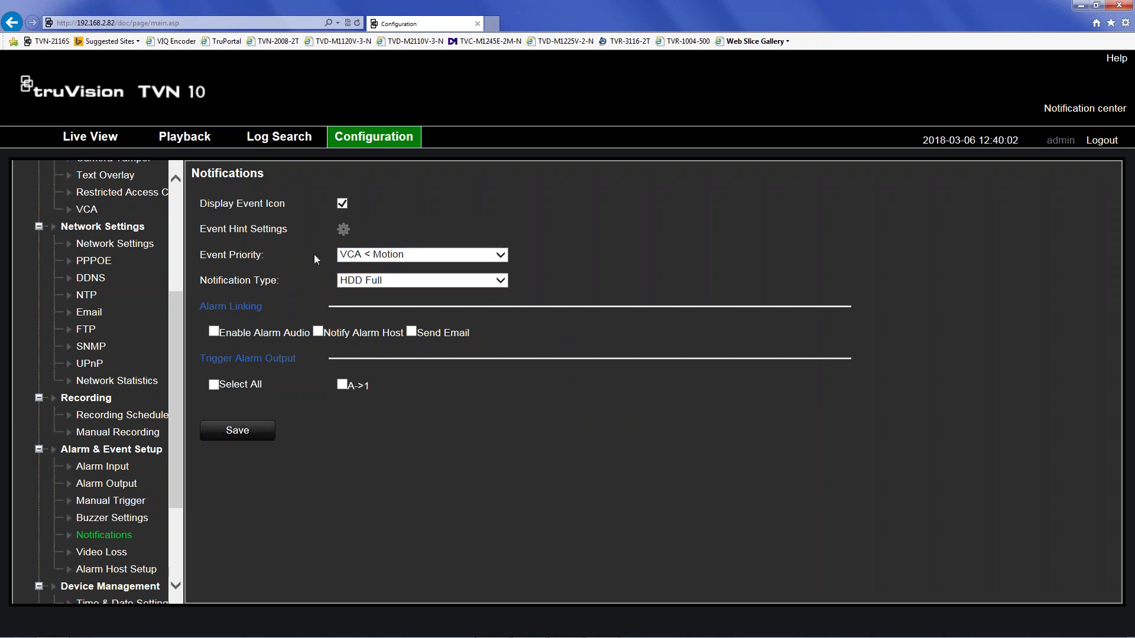
- Save event priority VCA > Motion and scroll the training PDF to Remote Connections
{"action": "left_click", "coordinate": [386, 256]}
{"action": "left_click", "coordinate": [380, 269]}
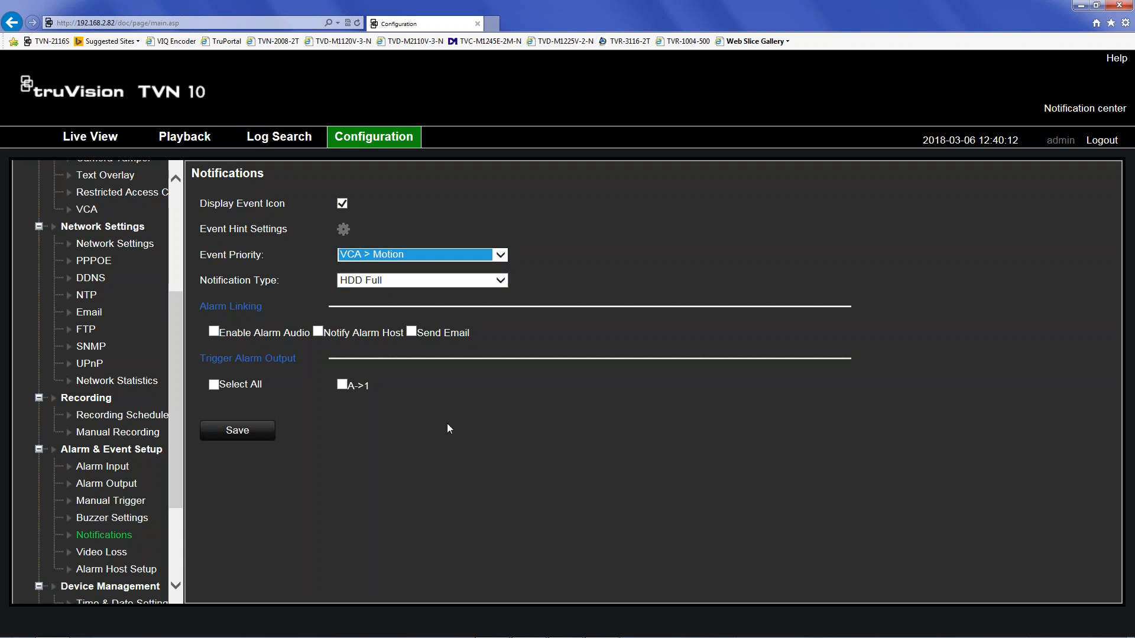
{"action": "left_click", "coordinate": [237, 430]}
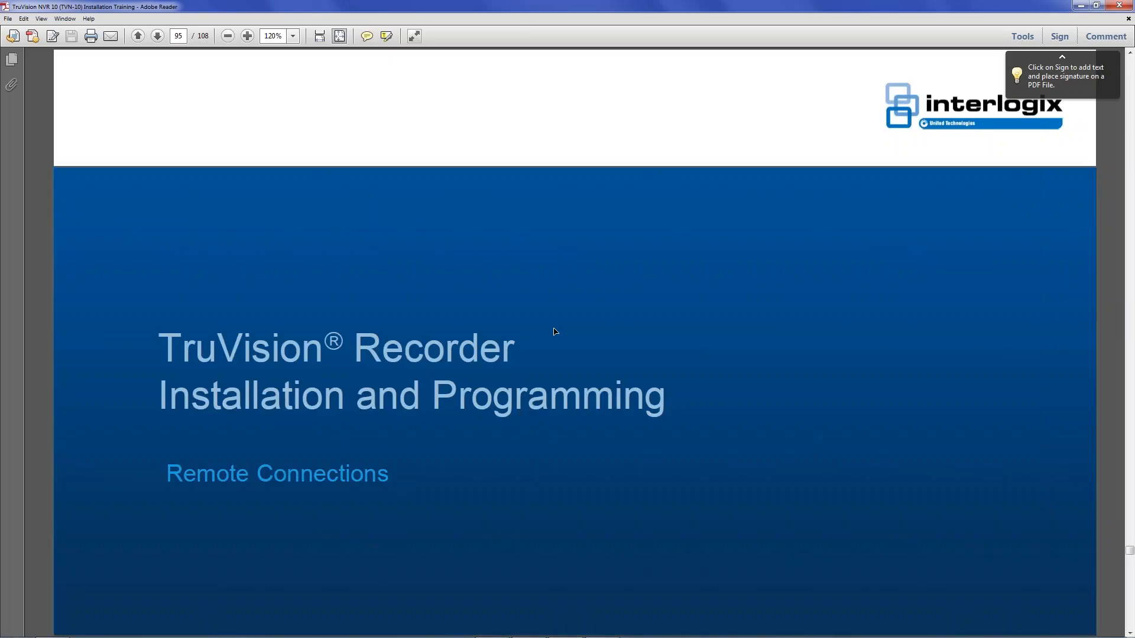
{"action": "scroll", "coordinate": [555, 328], "scroll_direction": "down", "scroll_amount": 1}
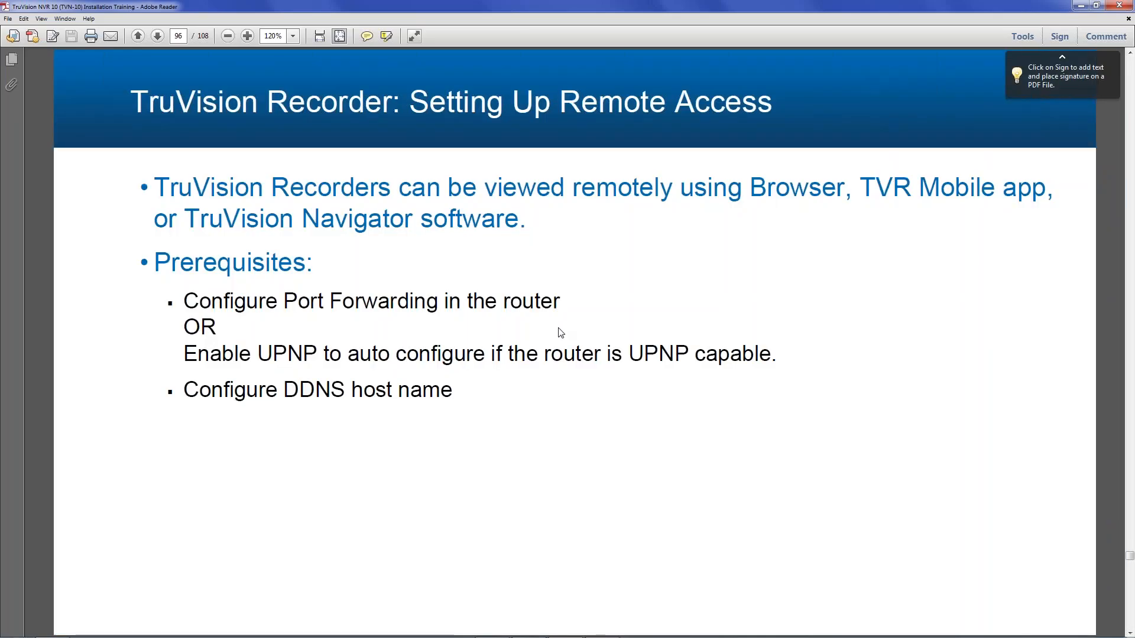
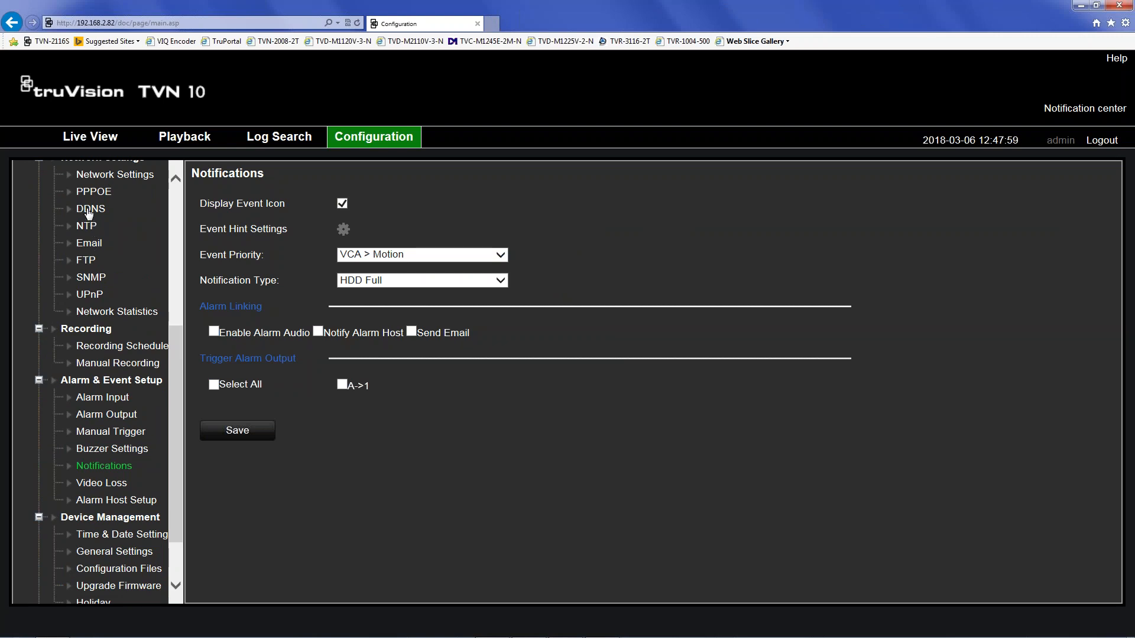
- Go to DDNS under Network Settings in the Configuration menu
{"action": "left_click", "coordinate": [89, 210]}
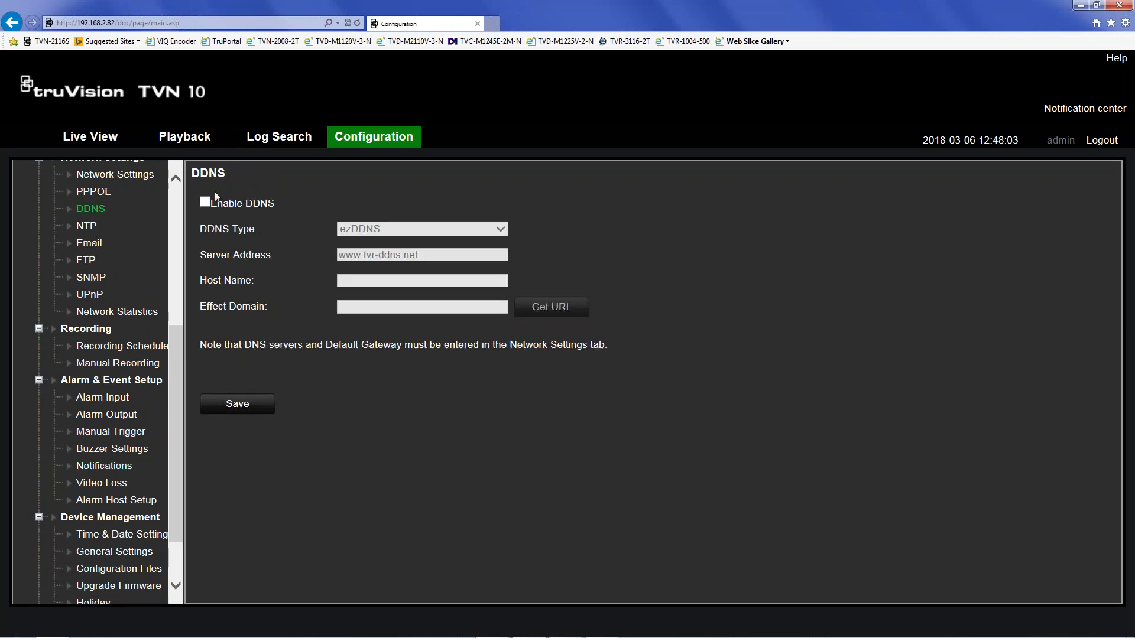
- Enable DDNS, select ezDDNS as the DDNS type, and place the cursor in the Host Name field
{"action": "left_click", "coordinate": [204, 203]}
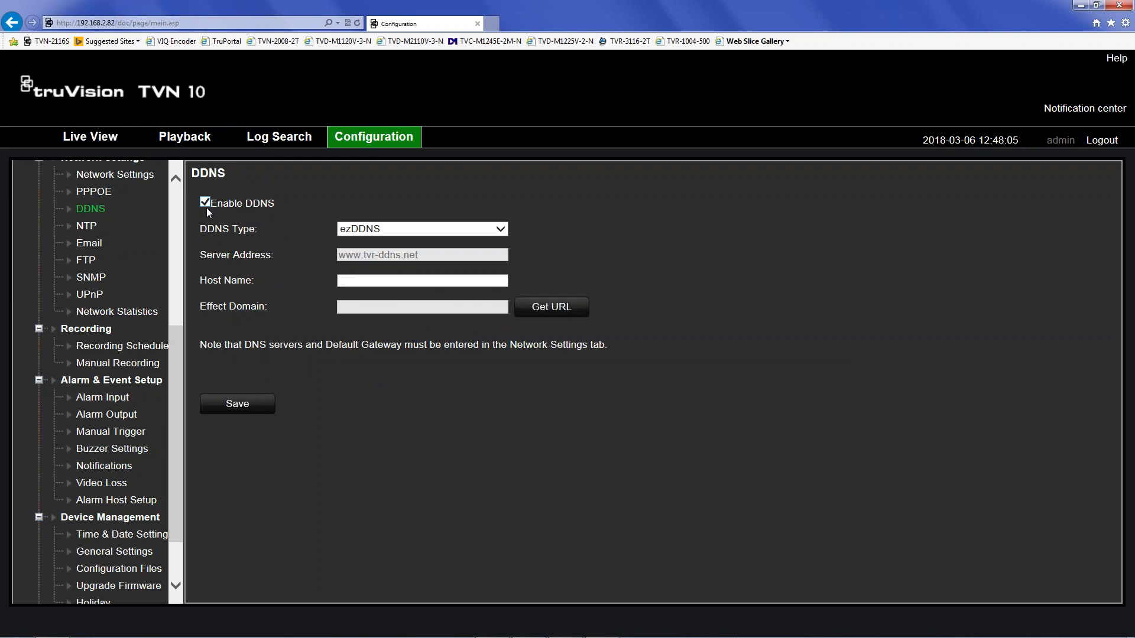
{"action": "left_click", "coordinate": [391, 229]}
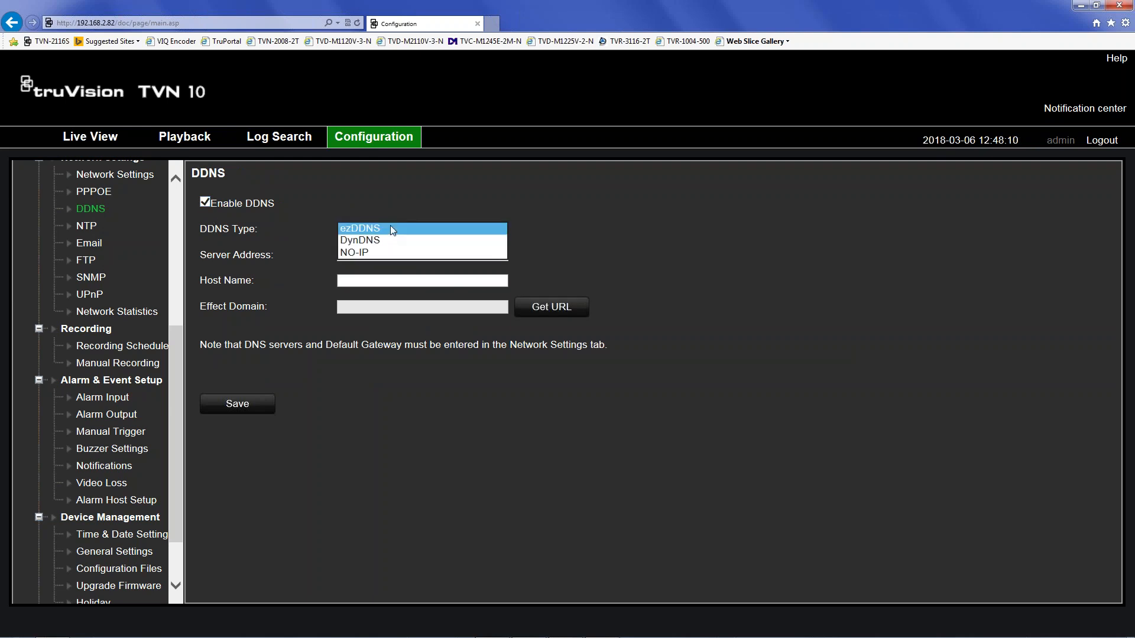
{"action": "left_click", "coordinate": [356, 231]}
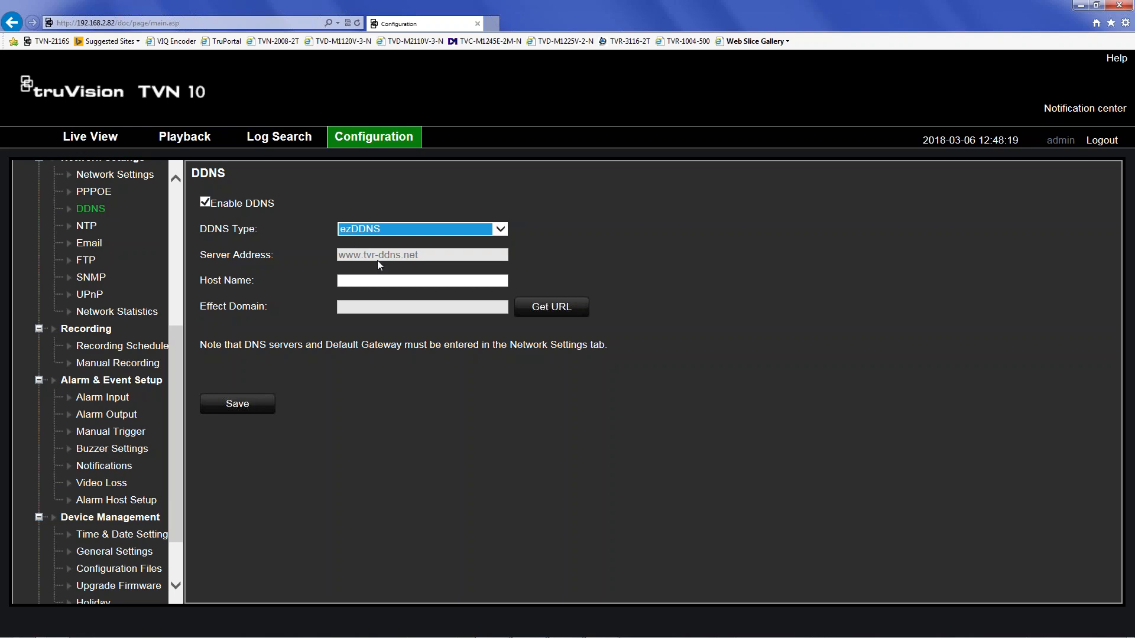
{"action": "left_click", "coordinate": [380, 282]}
{"action": "left_click", "coordinate": [366, 279]}
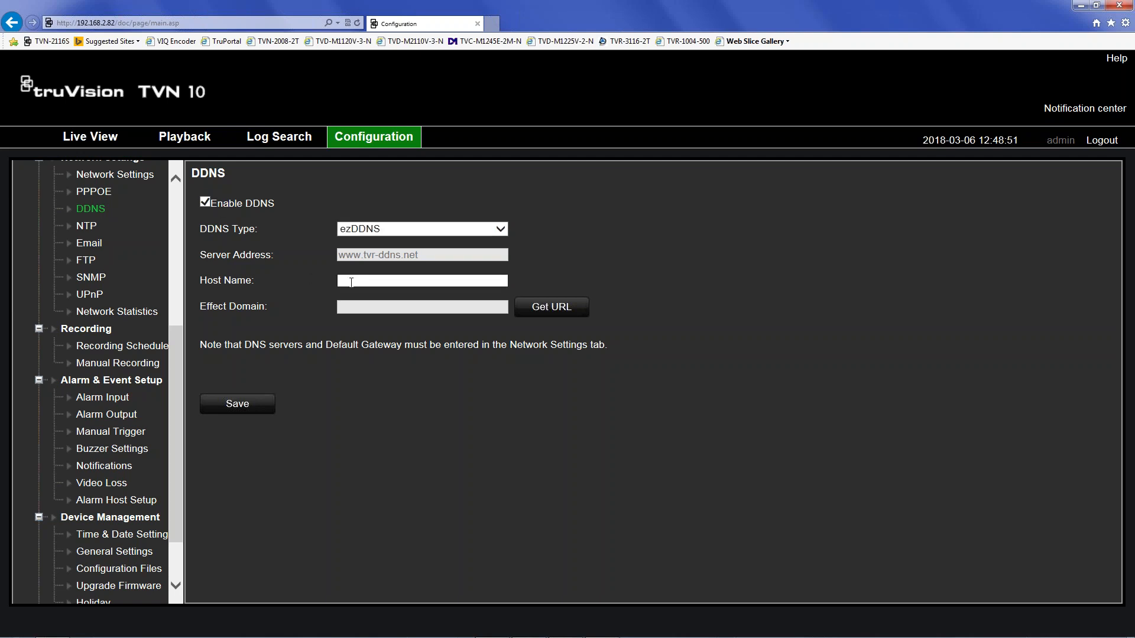
- Save host name 'home', then replace it with groupone4549900 and save again
{"action": "type", "text": "home"}
{"action": "left_click", "coordinate": [229, 404]}
{"action": "left_click_drag", "start_coordinate": [381, 286], "coordinate": [230, 281]}
{"action": "type", "text": "groupone4549900"}
{"action": "left_click", "coordinate": [246, 412]}
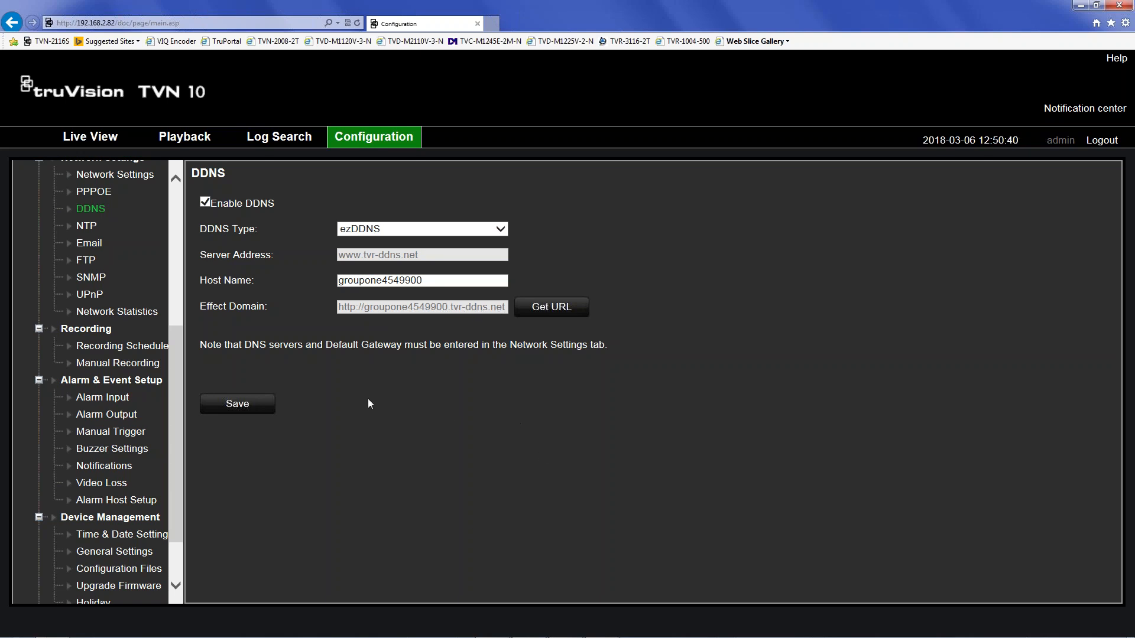
{"action": "left_click", "coordinate": [127, 178]}
- Change the Server Port from 8000 to 8702
{"action": "scroll", "coordinate": [281, 433], "scroll_direction": "down", "scroll_amount": 1}
{"action": "left_click", "coordinate": [372, 451]}
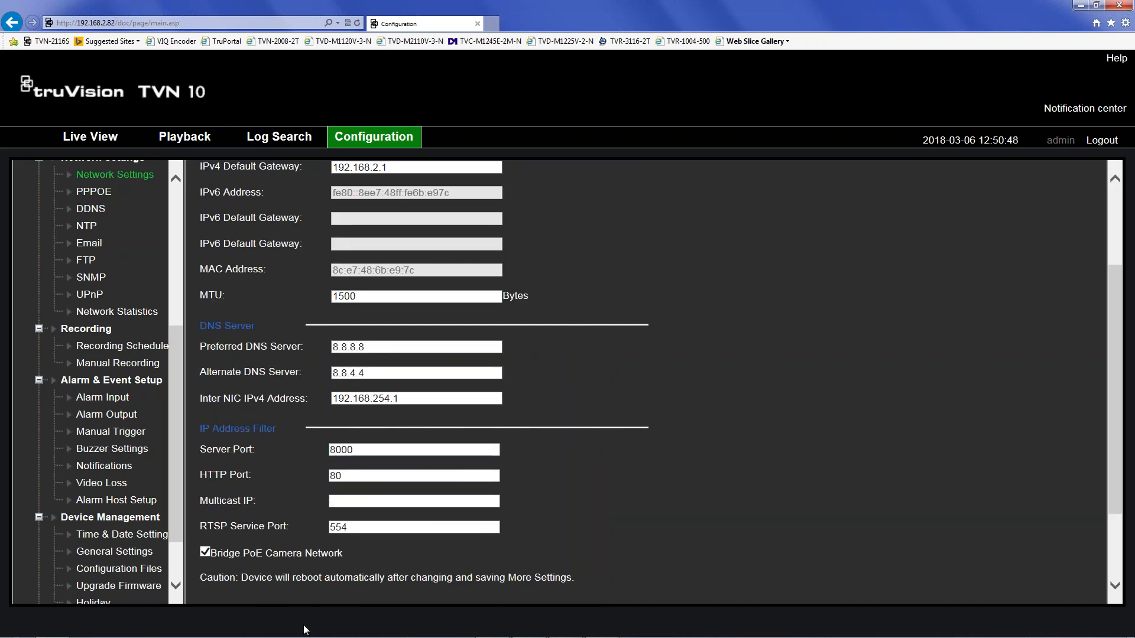
{"action": "double_click", "coordinate": [357, 450]}
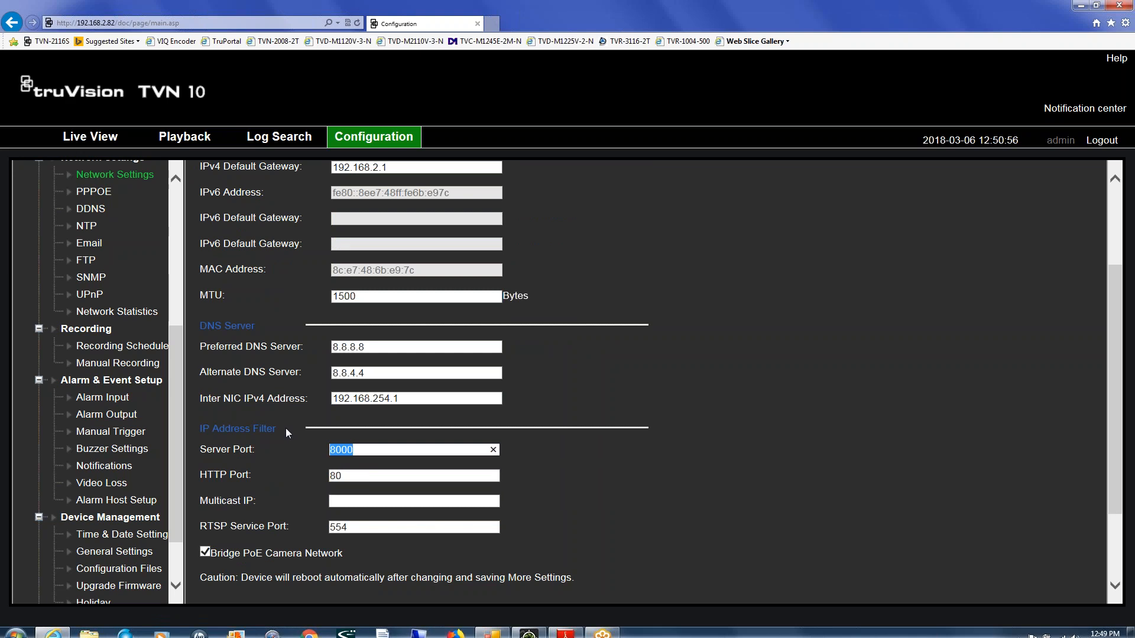
{"action": "type", "text": "8700"}
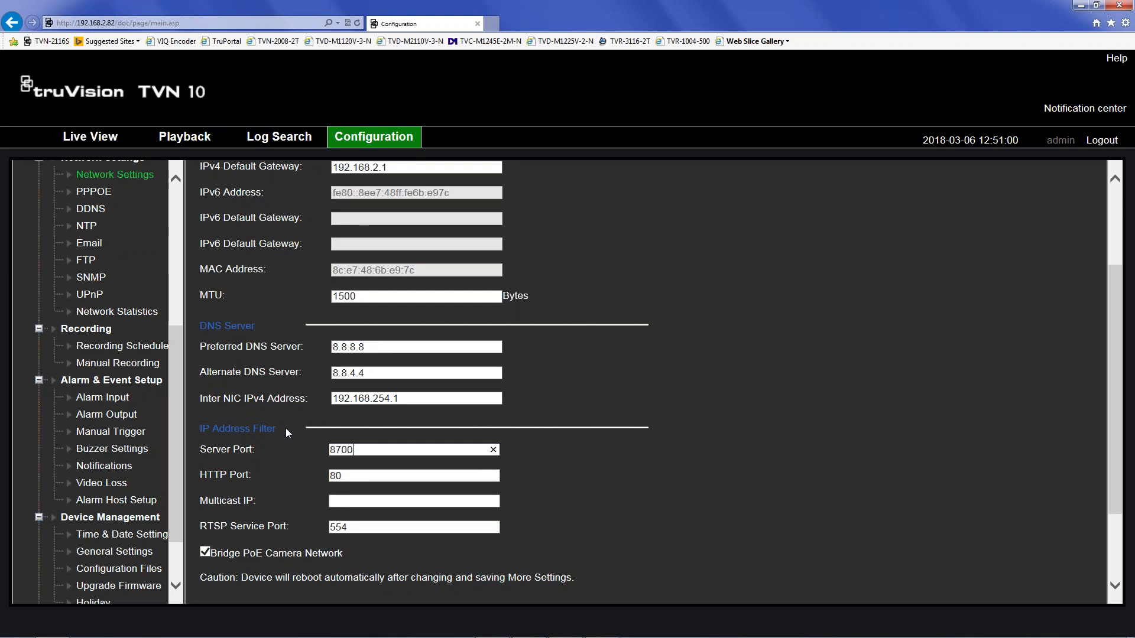
{"action": "key", "text": "BackSpace"}
{"action": "type", "text": "2"}
{"action": "key", "text": "BackSpace"}
{"action": "key", "text": "BackSpace"}
{"action": "key", "text": "Tab"}
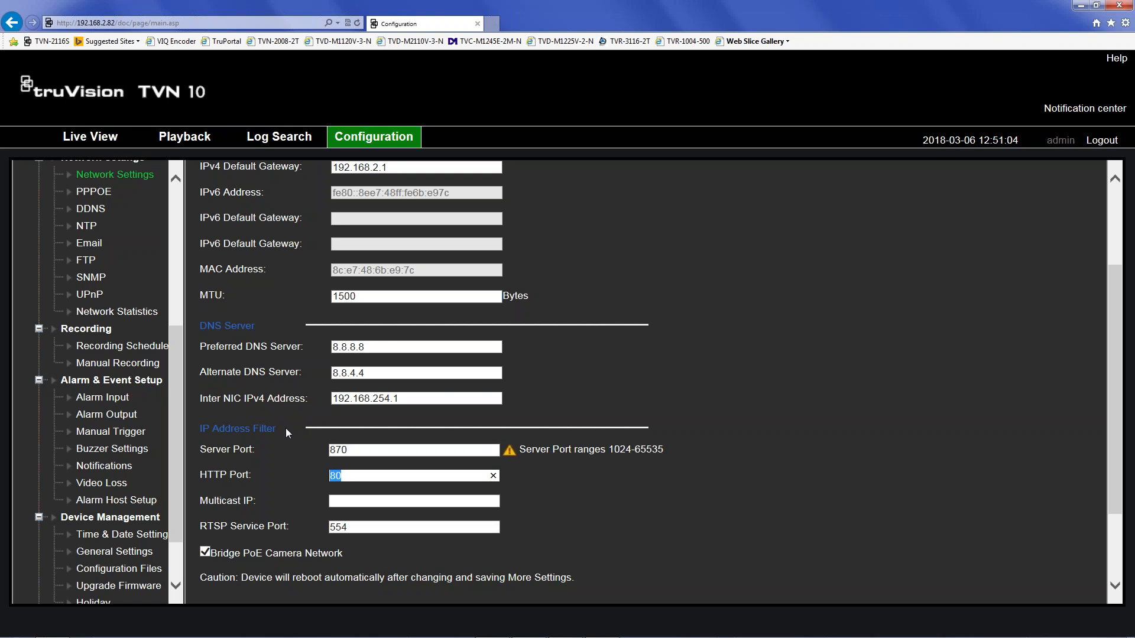
{"action": "left_click", "coordinate": [355, 450]}
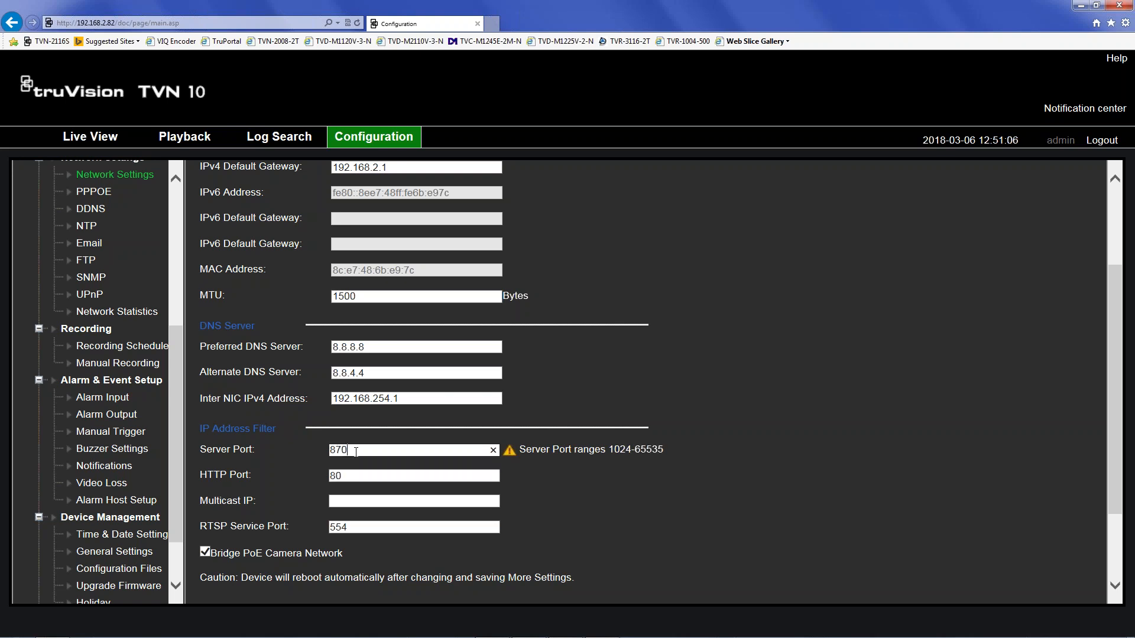
{"action": "type", "text": "2"}
{"action": "key", "text": "Tab"}
- Set HTTP port 8700 and RTSP port 8704, save, and advance the PDF to 'Tips and Tricks'
{"action": "type", "text": "8700"}
{"action": "double_click", "coordinate": [340, 526]}
{"action": "type", "text": "8704"}
{"action": "scroll", "coordinate": [254, 509], "scroll_direction": "down", "scroll_amount": 2}
{"action": "left_click", "coordinate": [239, 575]}
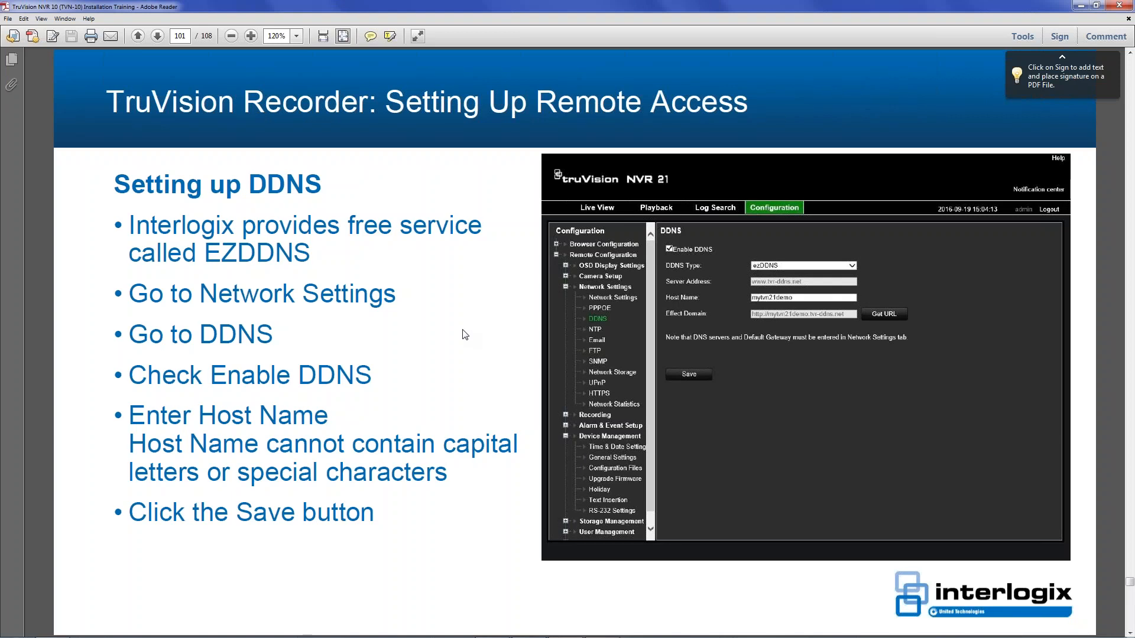
{"action": "key", "text": "Page_Down"}
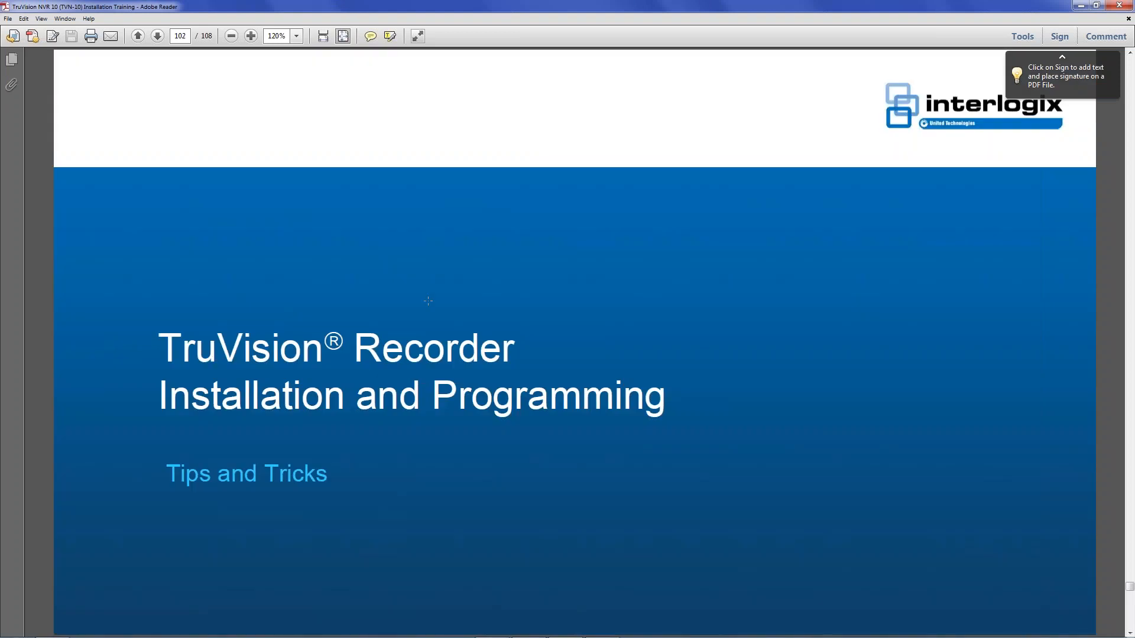
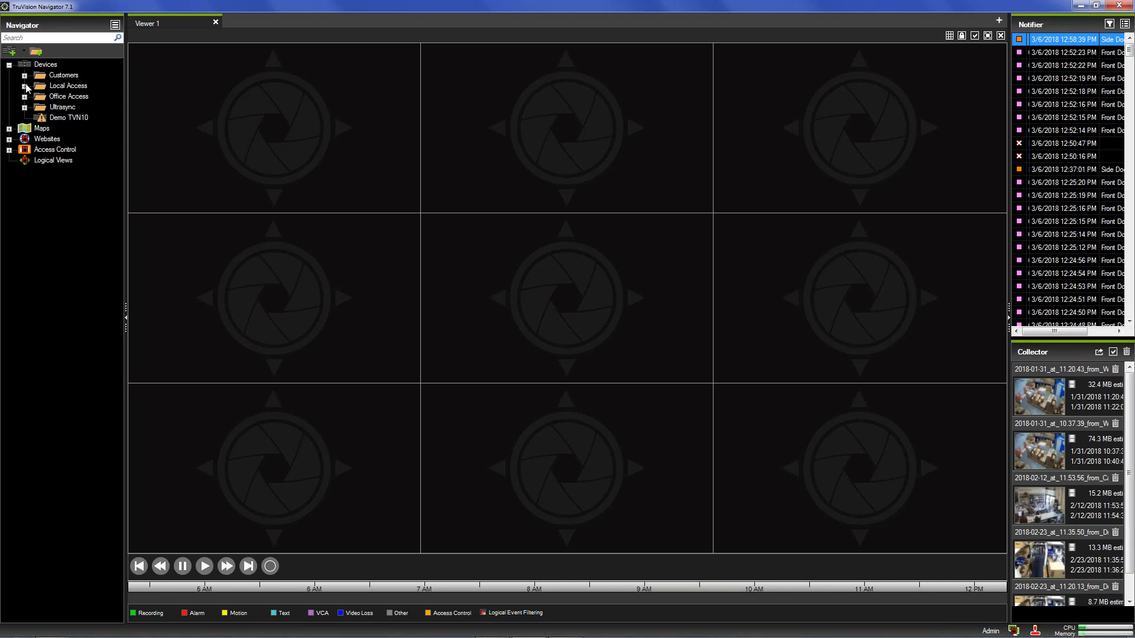
- Expand Local Access and list the cameras on the TVN-2116S and TVR15HD recorders
{"action": "left_click", "coordinate": [25, 87]}
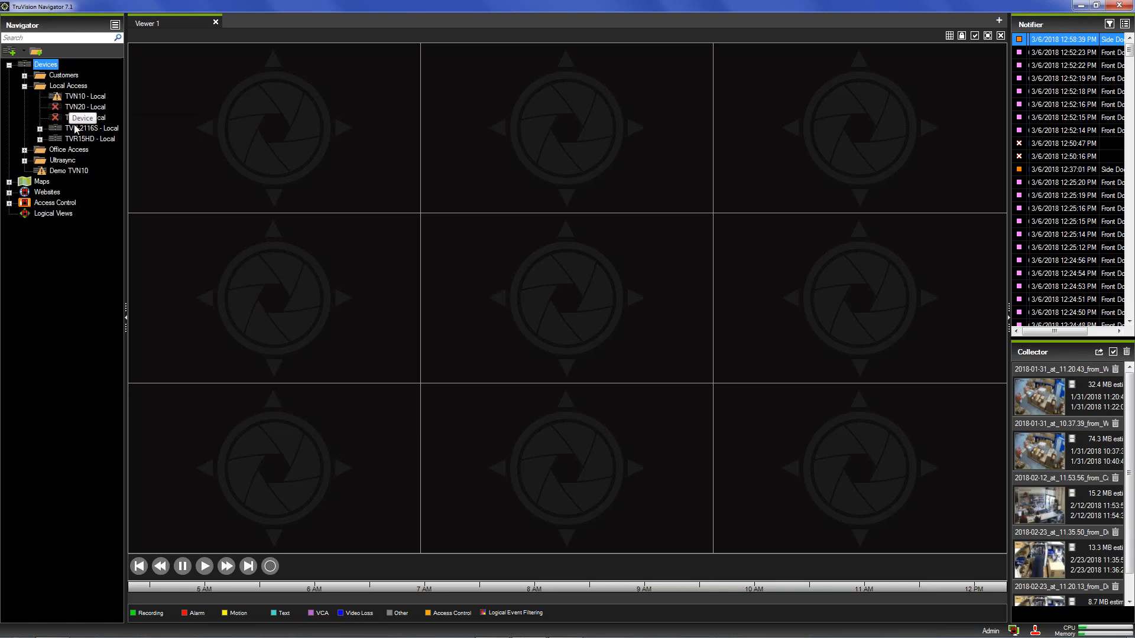
{"action": "left_click", "coordinate": [39, 129]}
{"action": "left_click", "coordinate": [41, 299]}
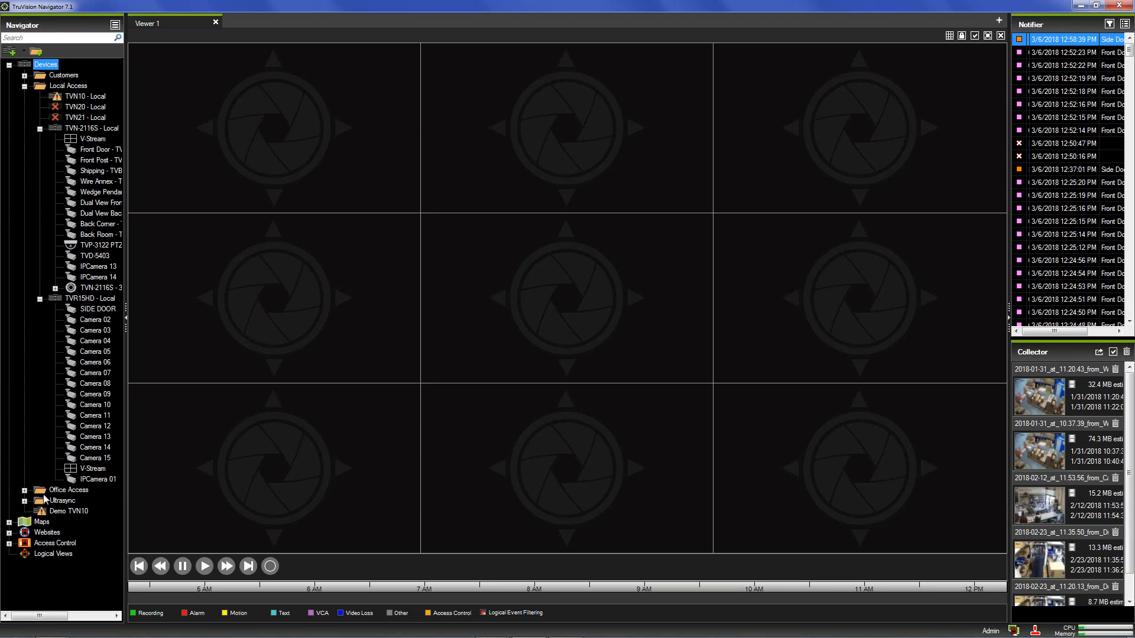
- Review the TVN10 - Local recorder's connection properties and close them unchanged
{"action": "right_click", "coordinate": [60, 96]}
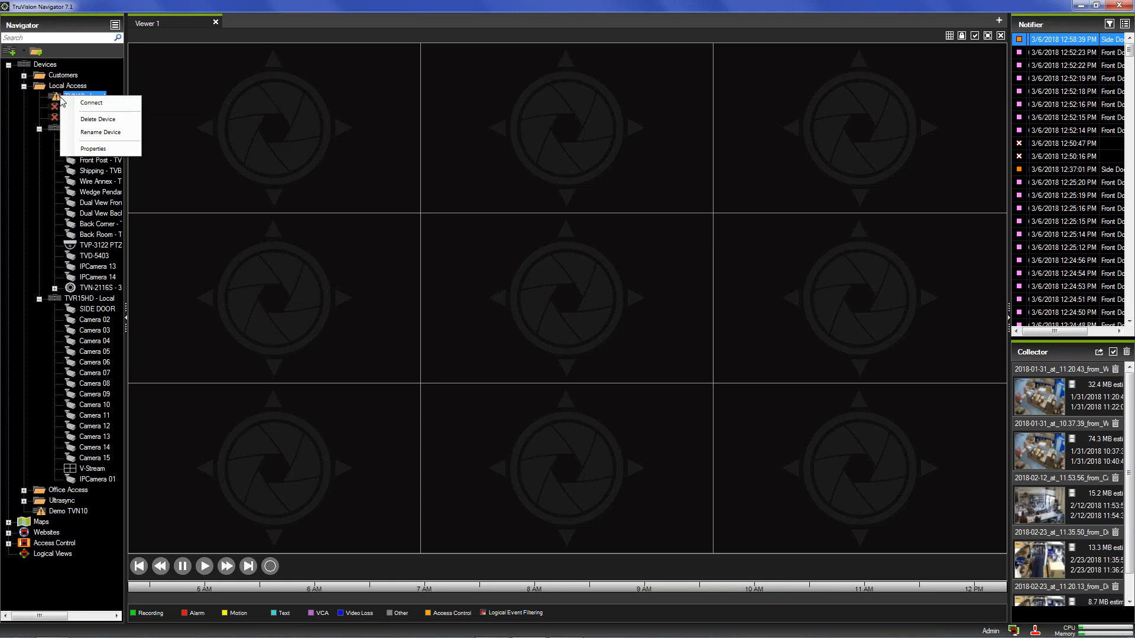
{"action": "left_click", "coordinate": [92, 149]}
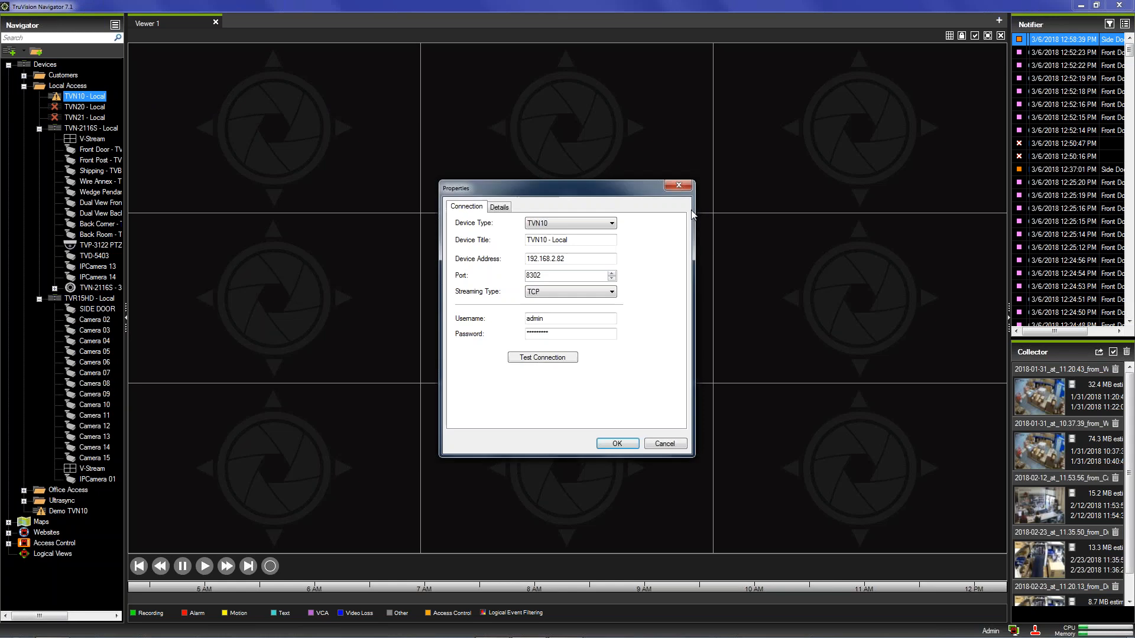
{"action": "left_click", "coordinate": [678, 184]}
- Connect to TVN10 - Local and expand it to show its cameras
{"action": "right_click", "coordinate": [78, 95]}
{"action": "left_click", "coordinate": [105, 99]}
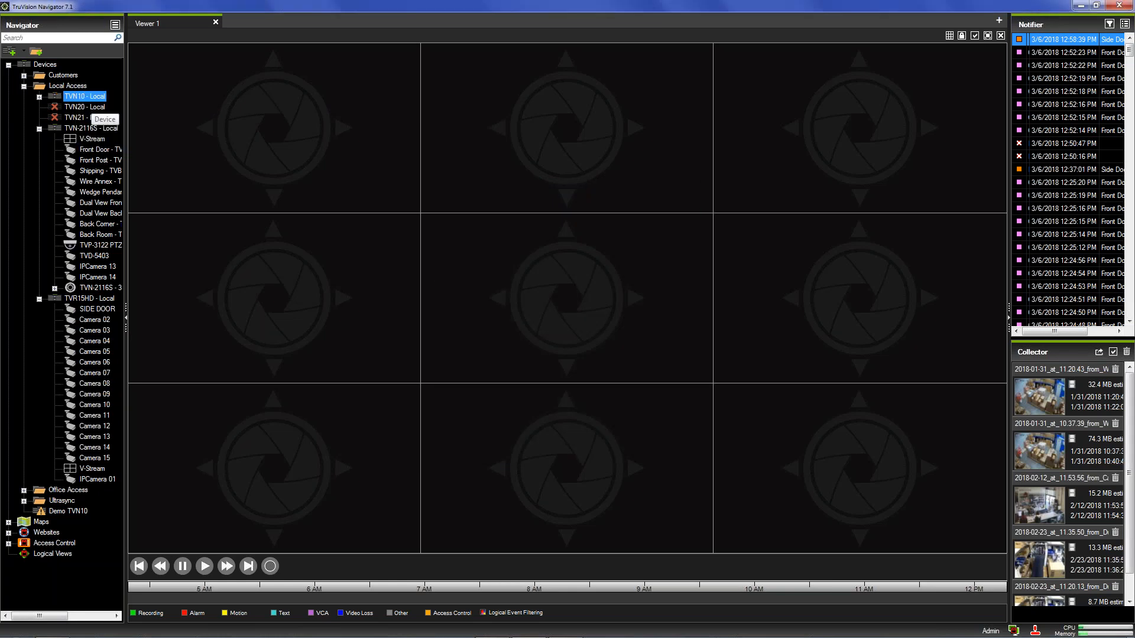
{"action": "left_click", "coordinate": [39, 97]}
- Drag IPCamera 01, Front Door - TVW3101 and Camera 02 into empty viewer tiles
{"action": "left_click_drag", "start_coordinate": [95, 107], "coordinate": [240, 119]}
{"action": "left_click_drag", "start_coordinate": [84, 171], "coordinate": [603, 122]}
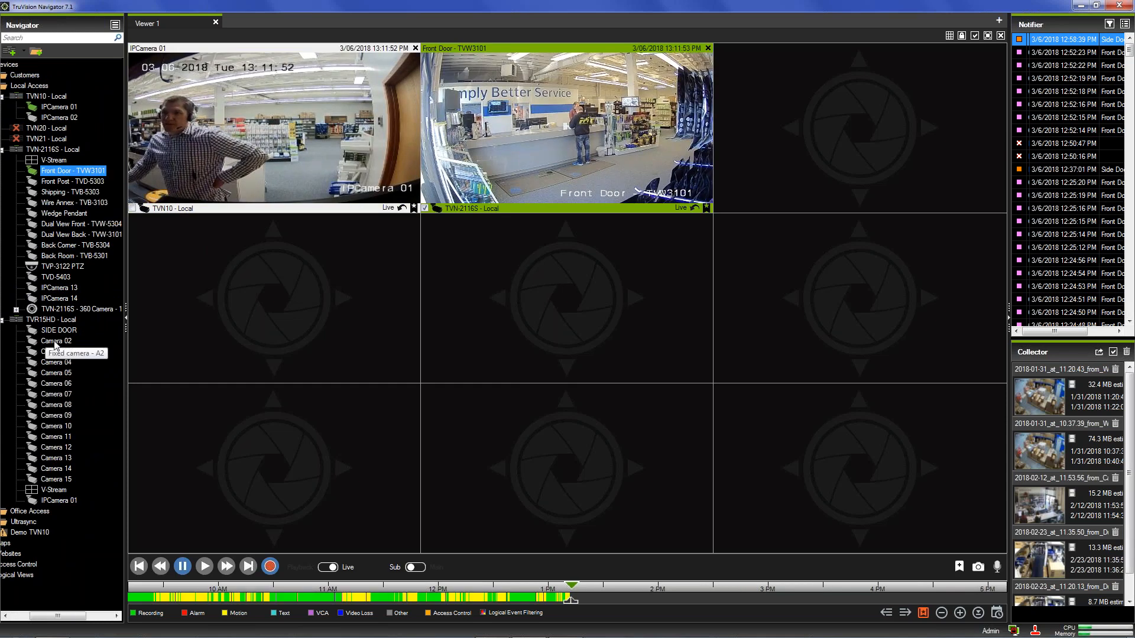
{"action": "left_click_drag", "start_coordinate": [220, 343], "coordinate": [308, 331]}
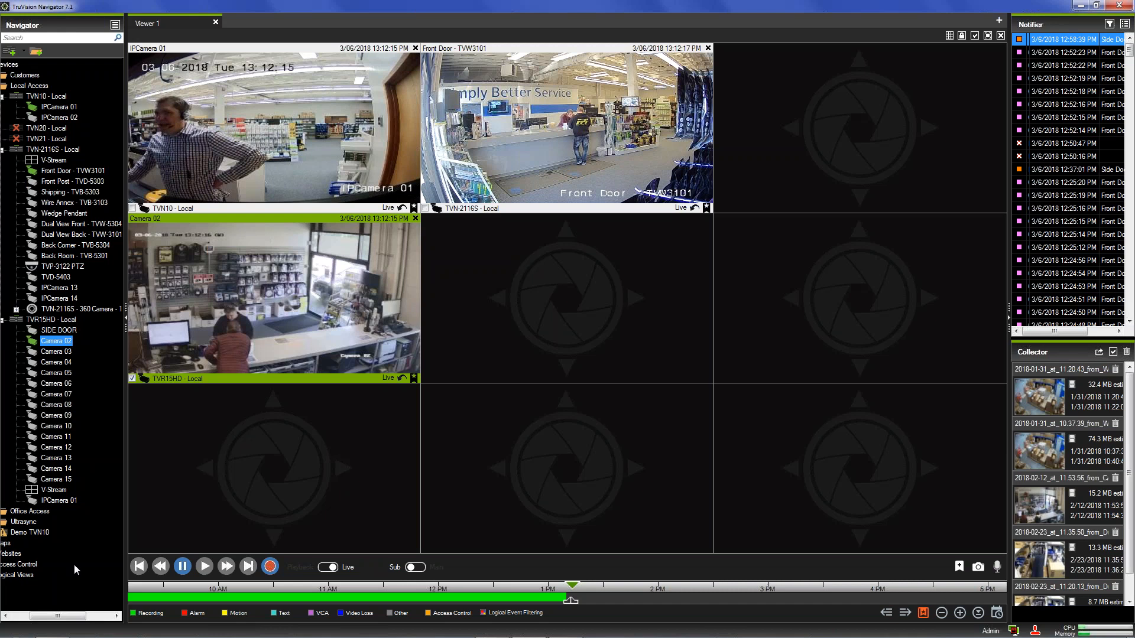
{"action": "left_click_drag", "start_coordinate": [62, 613], "coordinate": [23, 614]}
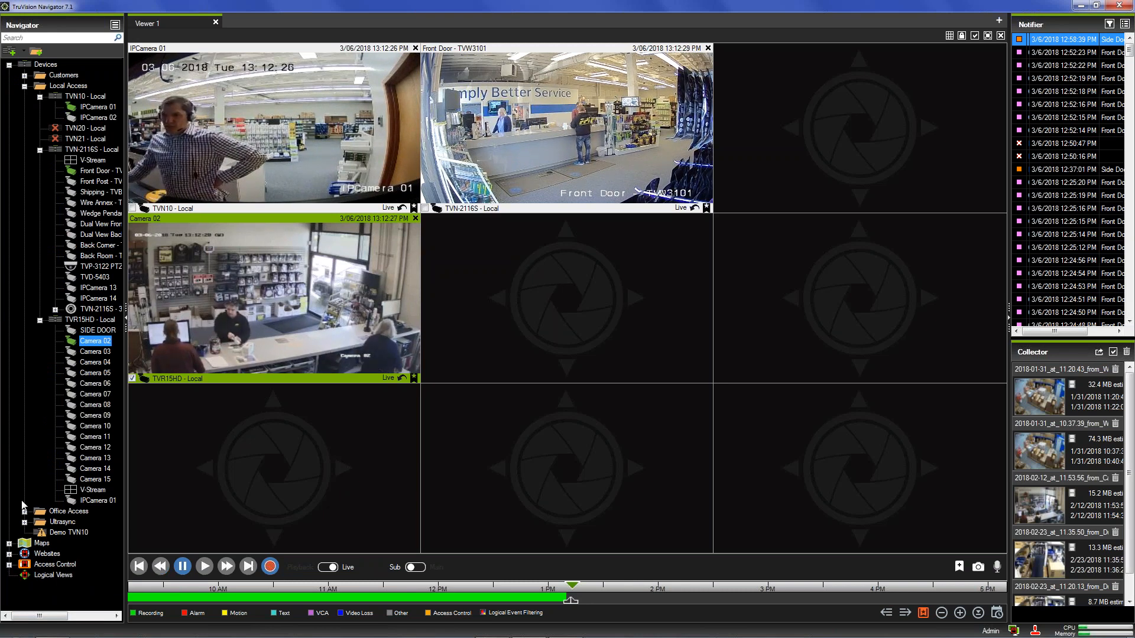
- Place the RoomSketcher floor plan from Maps in the third viewer tile and enlarge it
{"action": "double_click", "coordinate": [25, 541]}
{"action": "left_click_drag", "start_coordinate": [60, 553], "coordinate": [560, 282]}
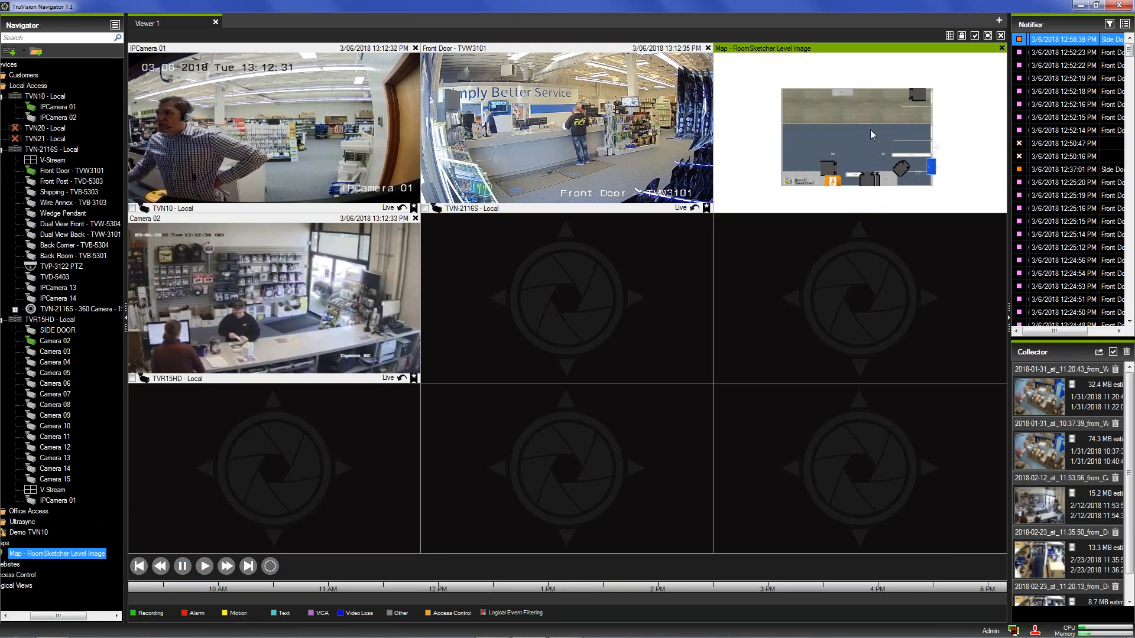
{"action": "double_click", "coordinate": [856, 90]}
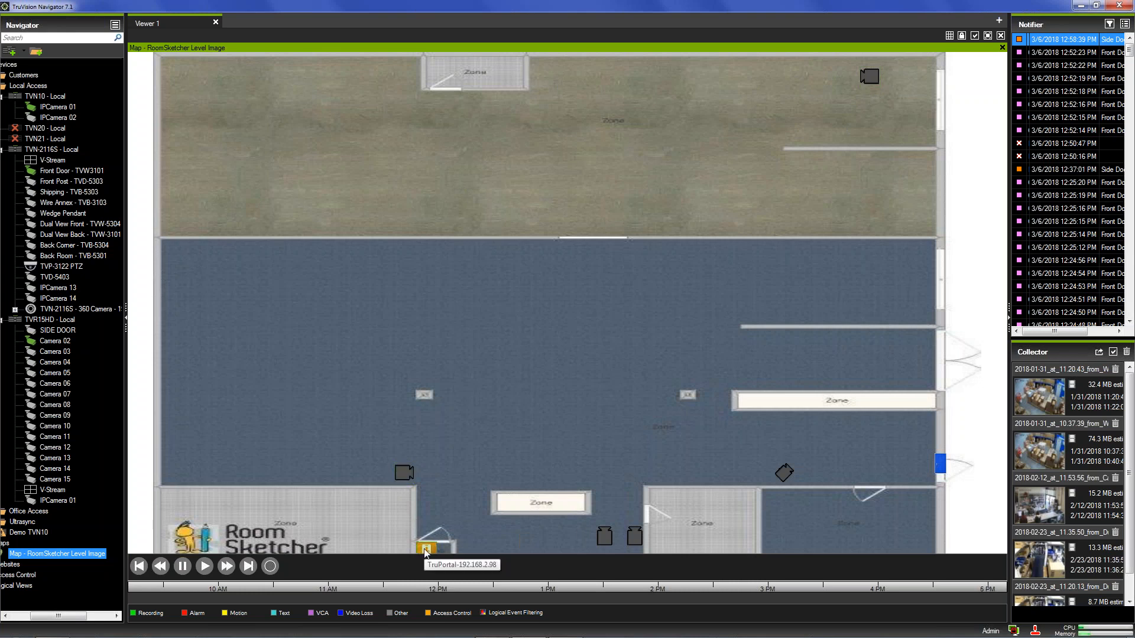
- Check the Side Door's door-control options on the map, restore the tile, and open the Navigator menu
{"action": "right_click", "coordinate": [942, 464]}
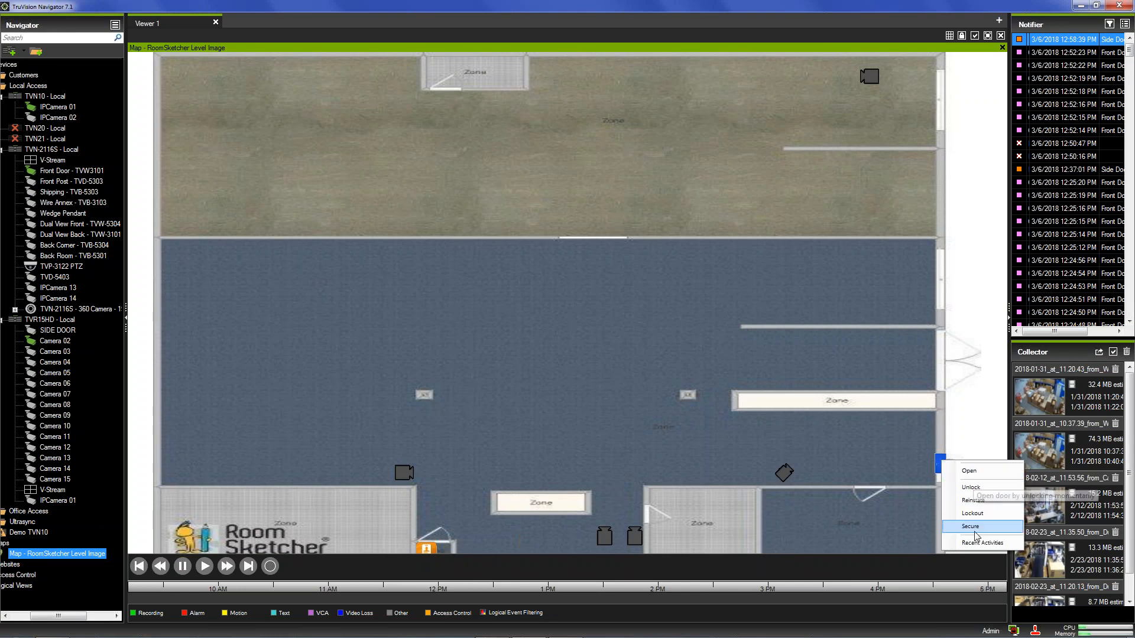
{"action": "double_click", "coordinate": [666, 148]}
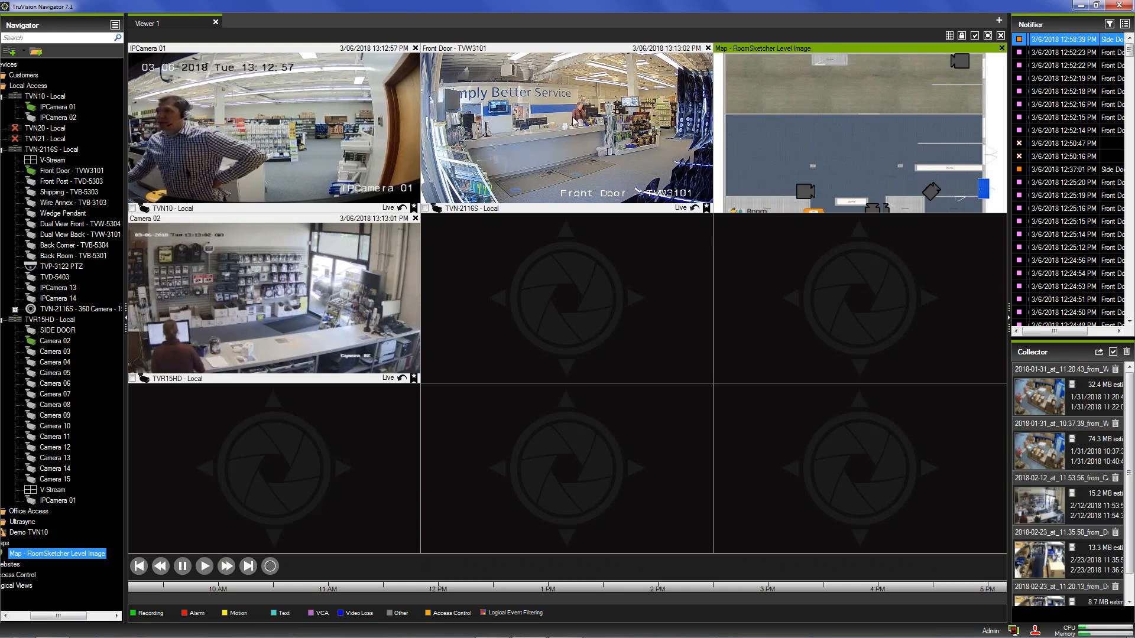
{"action": "right_click", "coordinate": [980, 195]}
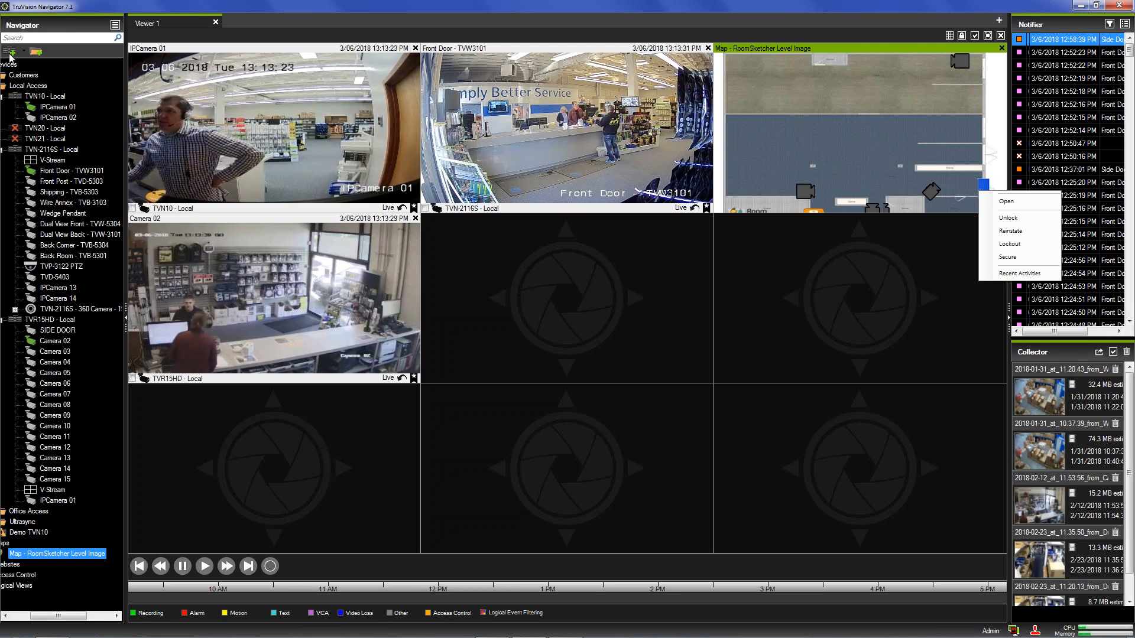
{"action": "left_click", "coordinate": [115, 27]}
{"action": "left_click", "coordinate": [115, 25]}
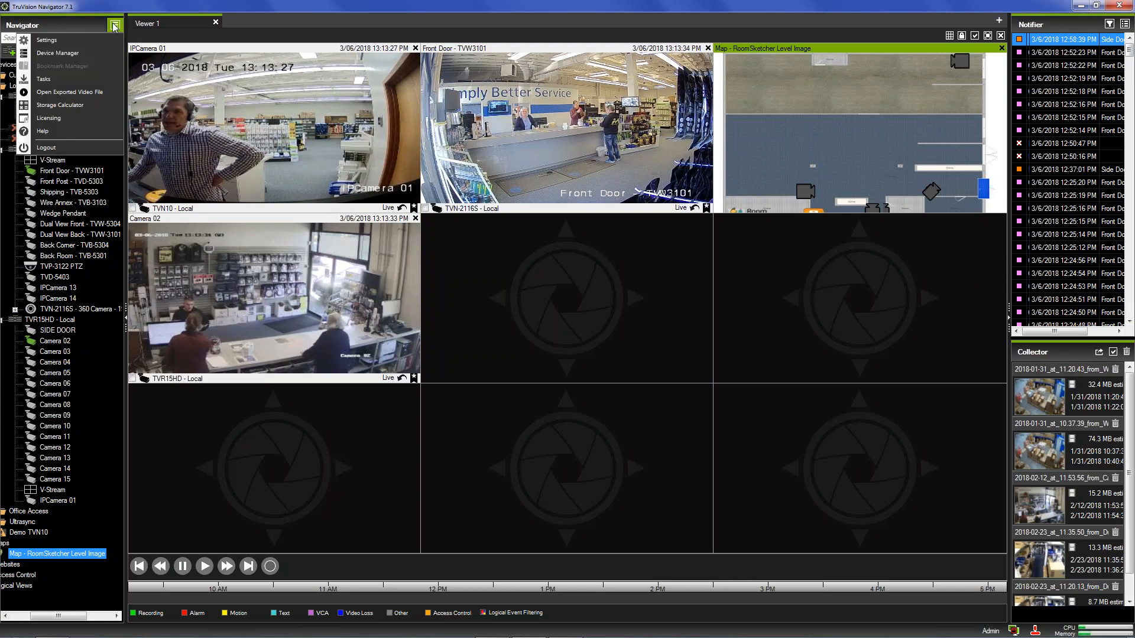
- Cancel the Devices Add Device > Add Manually dialog, then maximise IPCamera 01 with its timeline
{"action": "left_click", "coordinate": [14, 64]}
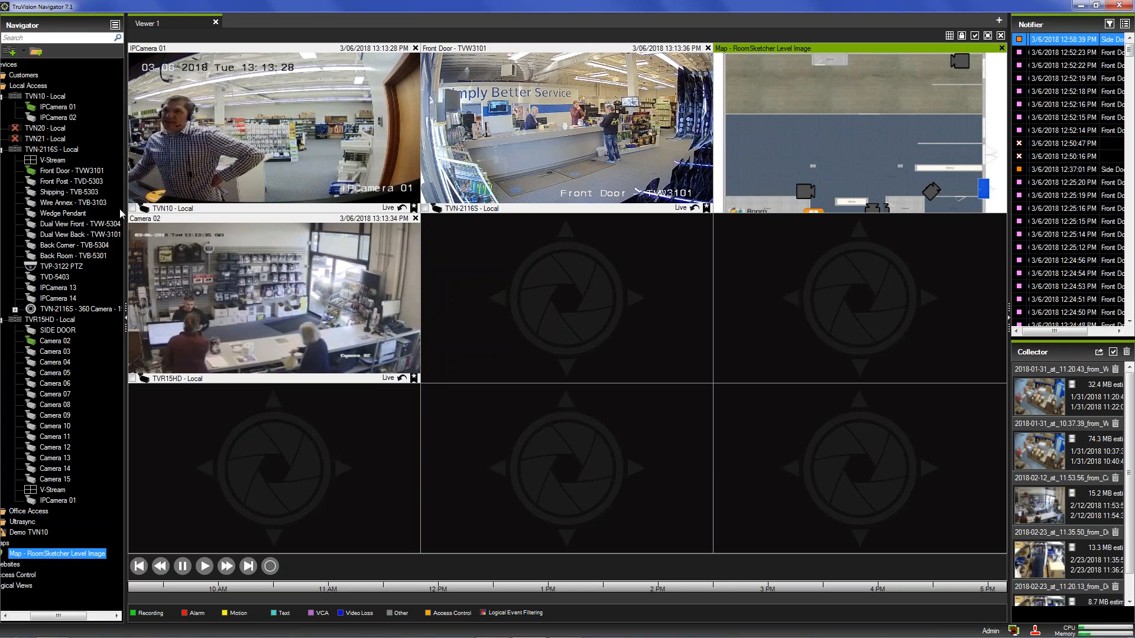
{"action": "right_click", "coordinate": [14, 65]}
{"action": "mouse_move", "coordinate": [101, 72]}
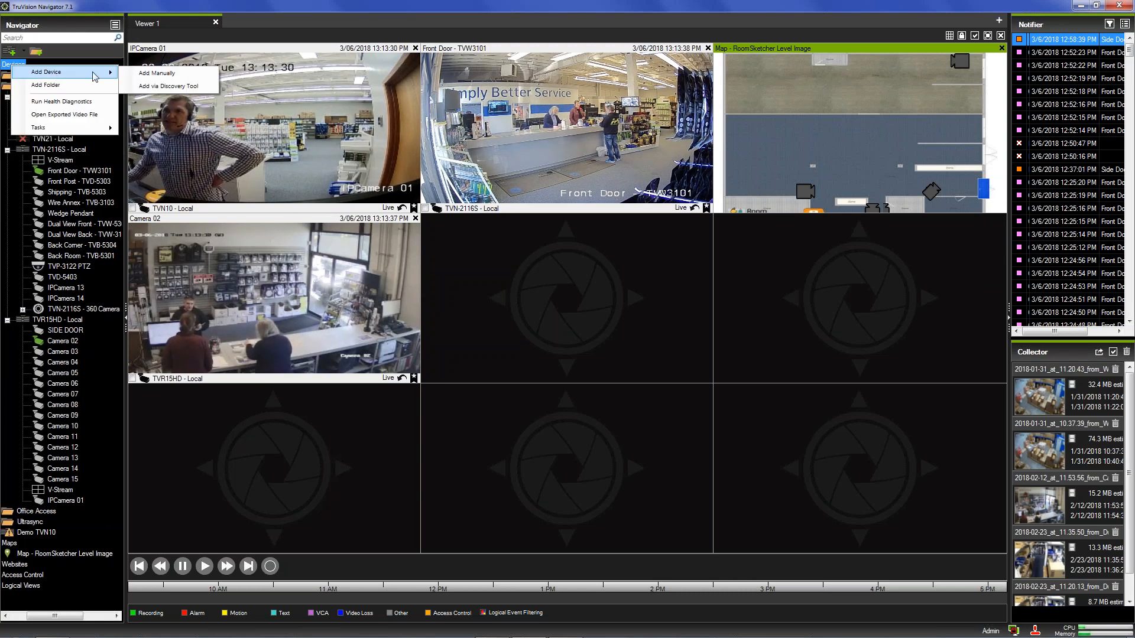
{"action": "left_click", "coordinate": [153, 73]}
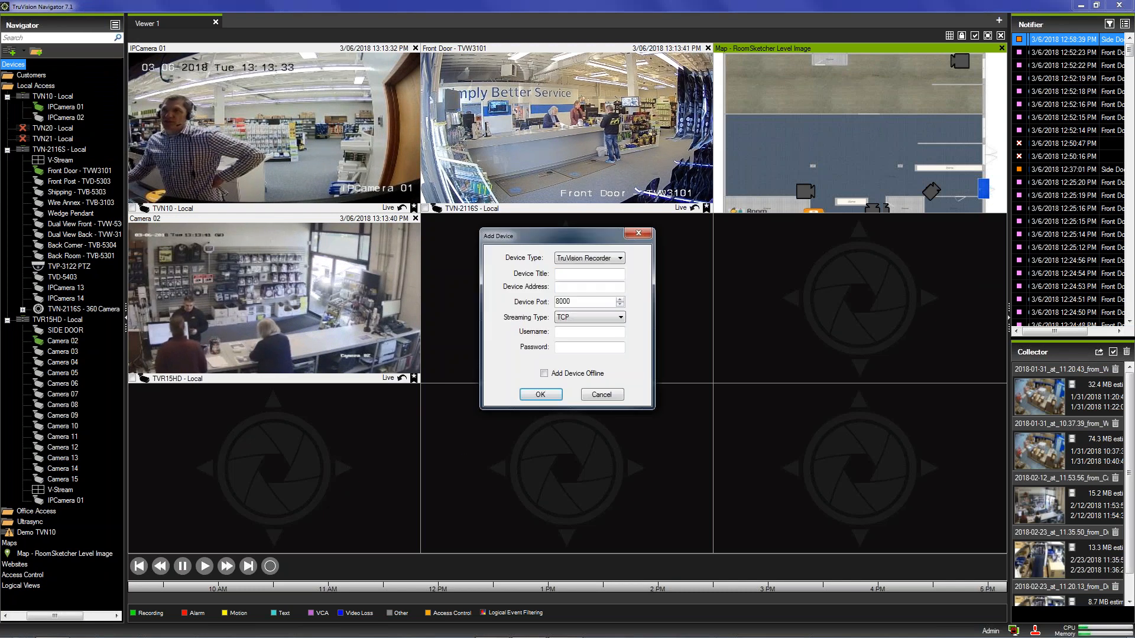
{"action": "left_click", "coordinate": [601, 394]}
{"action": "double_click", "coordinate": [299, 142]}
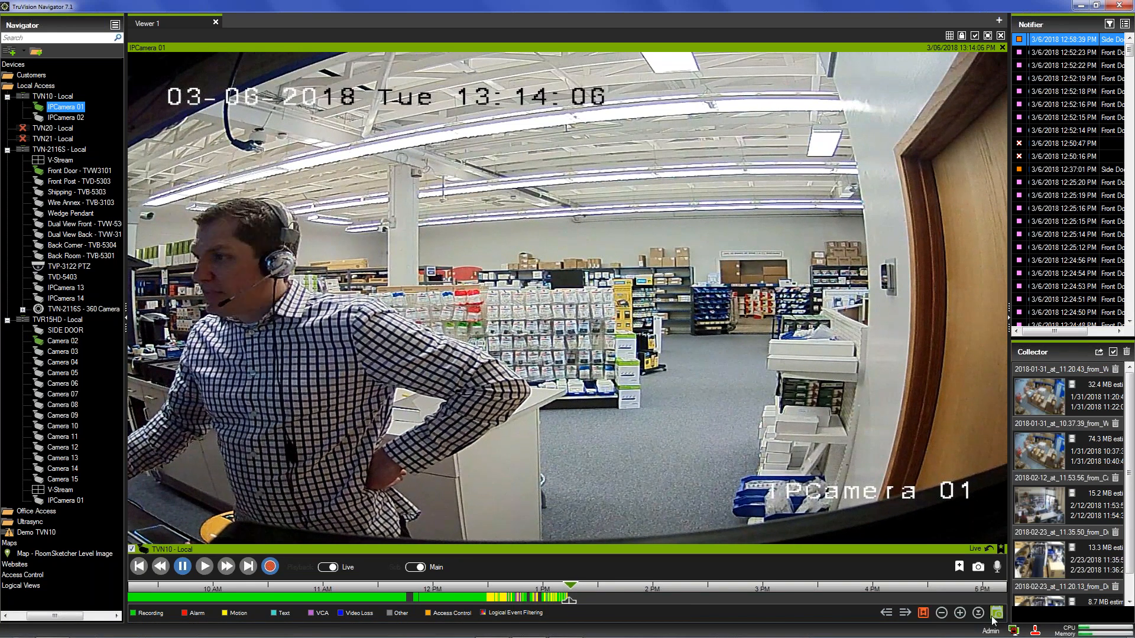
- Zoom the timeline to minutes and mark IPCamera 01's recording from 1:11:38 to 1:12:42 PM
{"action": "left_click", "coordinate": [960, 614]}
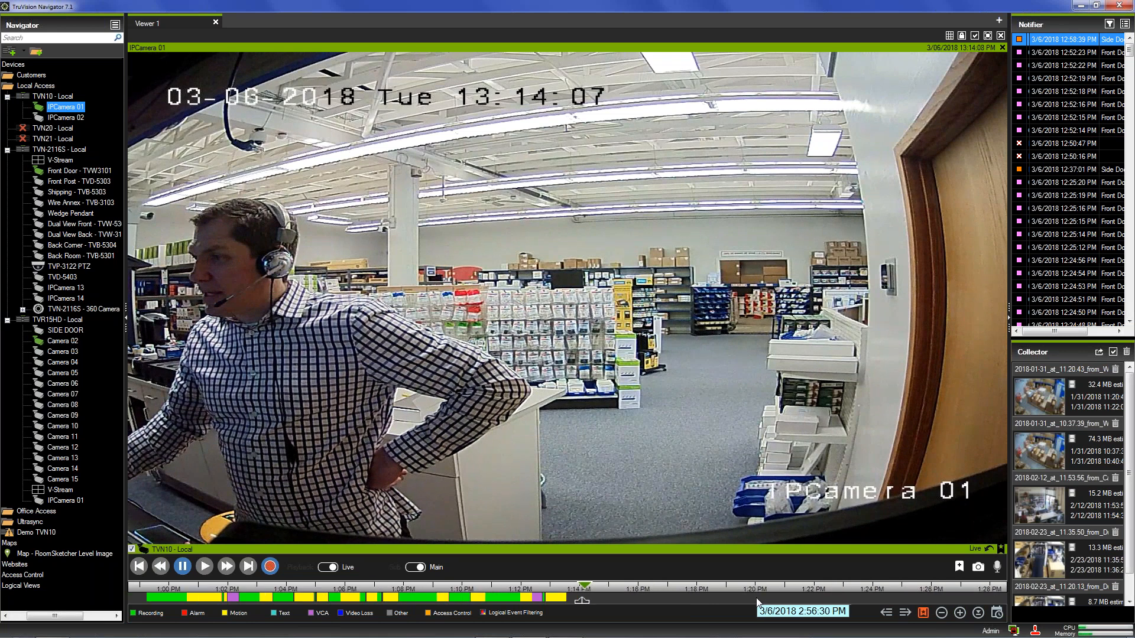
{"action": "scroll", "coordinate": [629, 606], "scroll_direction": "down", "scroll_amount": 2}
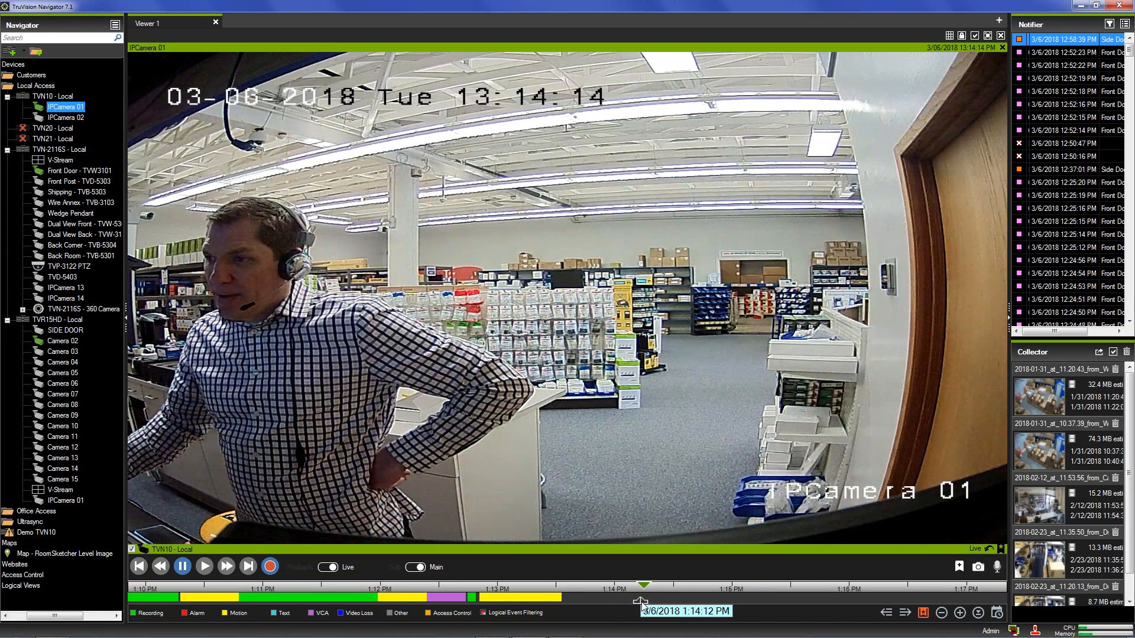
{"action": "left_click_drag", "start_coordinate": [641, 602], "coordinate": [423, 602]}
{"action": "left_click_drag", "start_coordinate": [643, 599], "coordinate": [462, 614]}
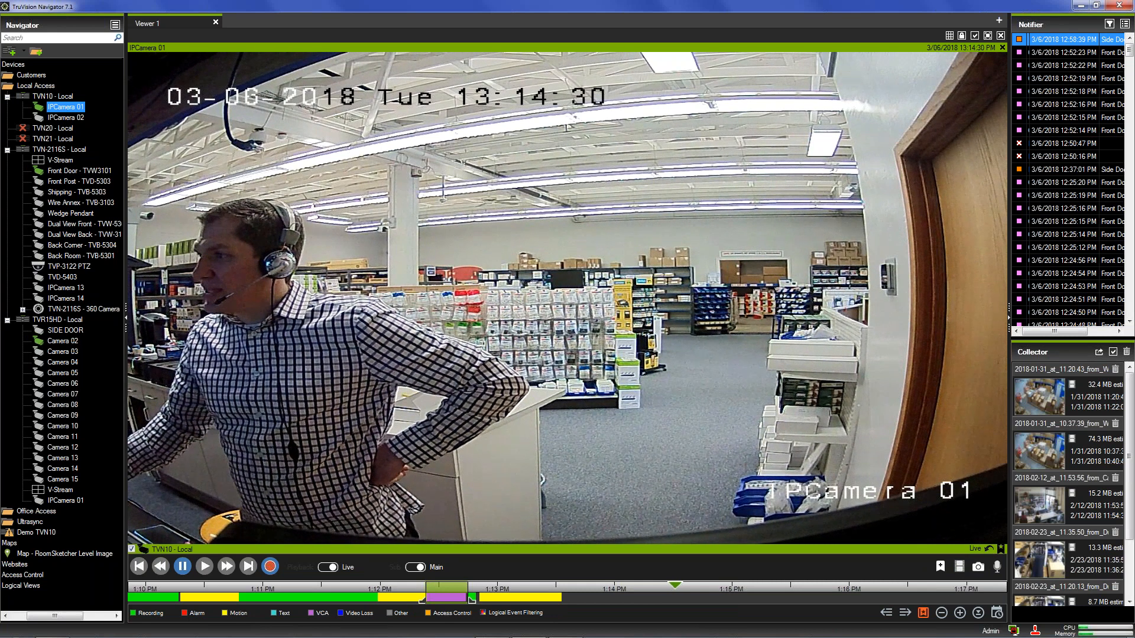
{"action": "scroll", "coordinate": [1128, 413], "scroll_direction": "down", "scroll_amount": 3}
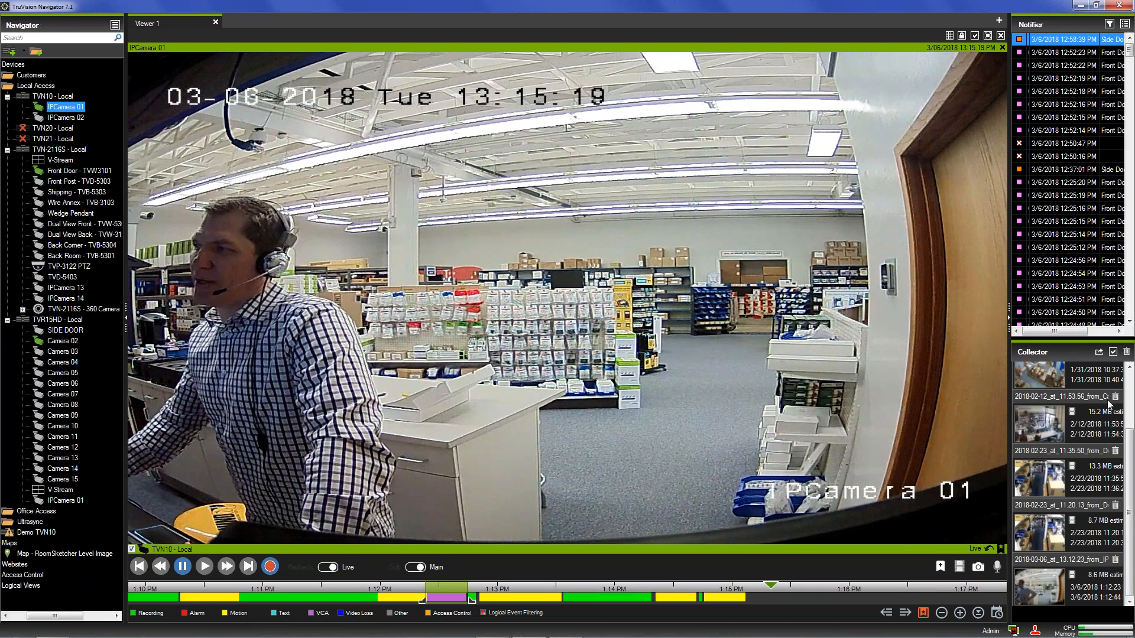
- Scroll through the Collector's clips dated 1/31 through 3/6/2018
{"action": "scroll", "coordinate": [1091, 388], "scroll_direction": "up", "scroll_amount": 3}
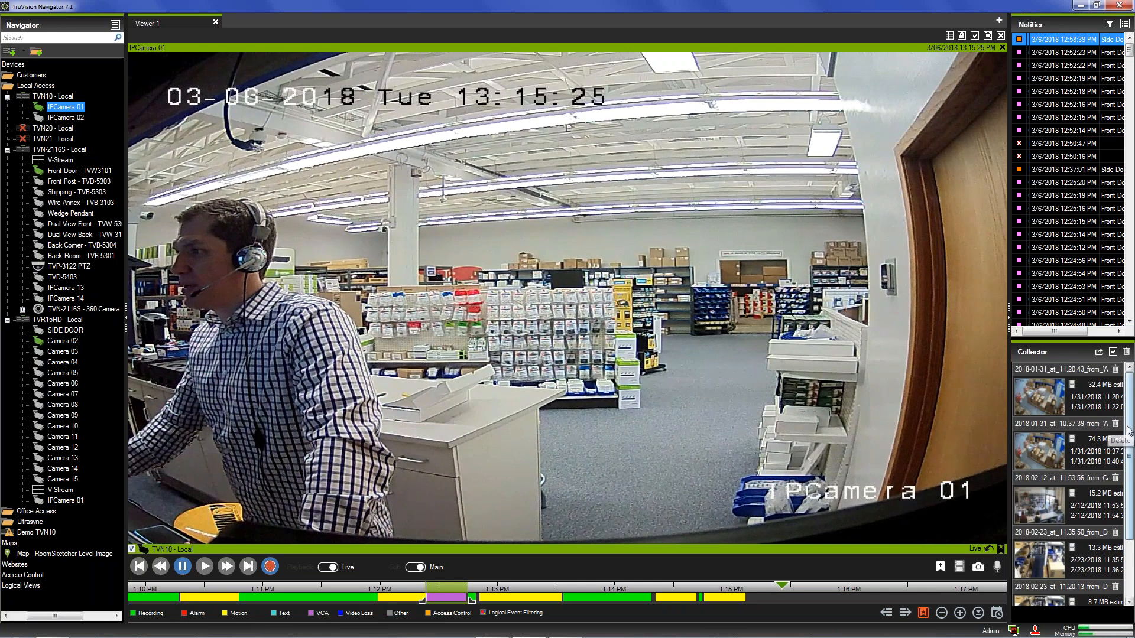
{"action": "scroll", "coordinate": [1117, 497], "scroll_direction": "down", "scroll_amount": 3}
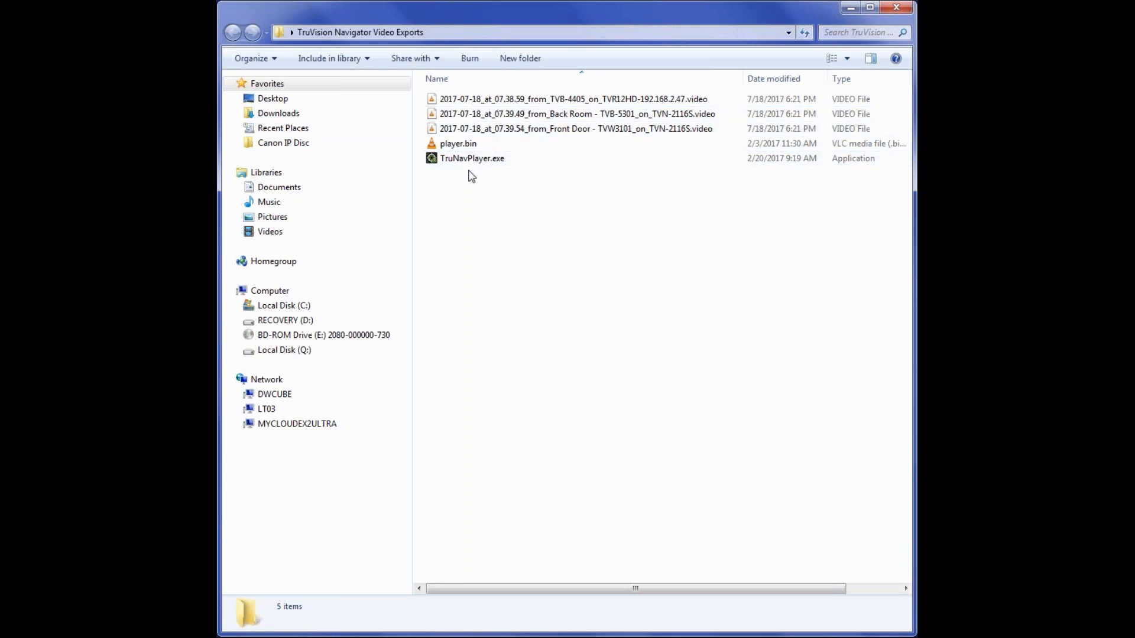
- Check TruNavPlayer.exe's details, then close the Video Exports folder window
{"action": "mouse_move", "coordinate": [471, 168]}
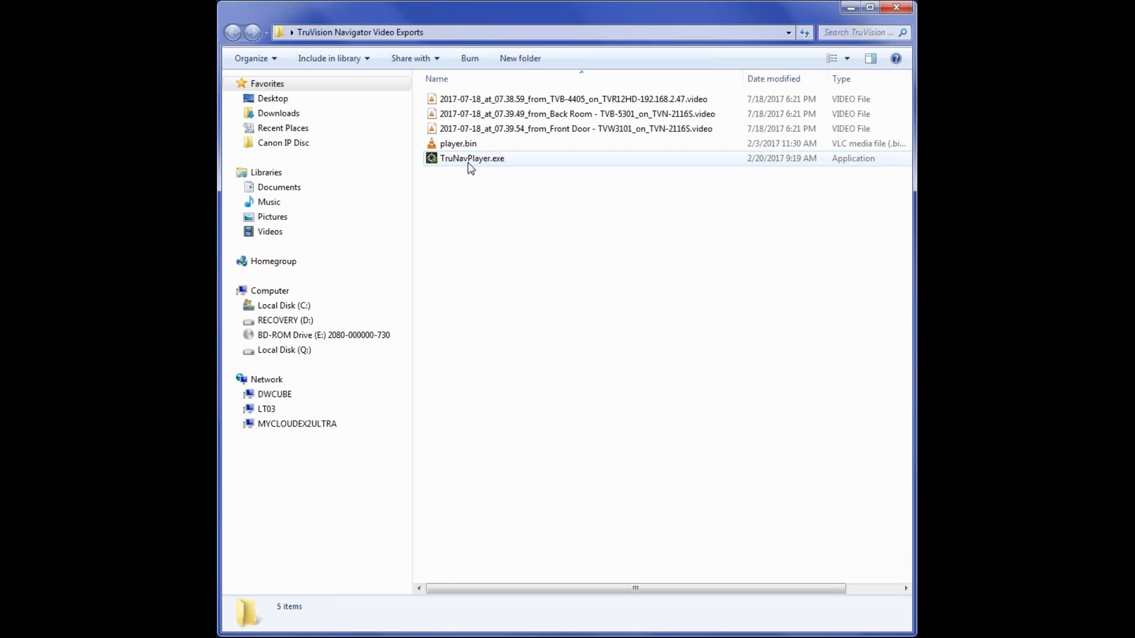
{"action": "left_click", "coordinate": [899, 11]}
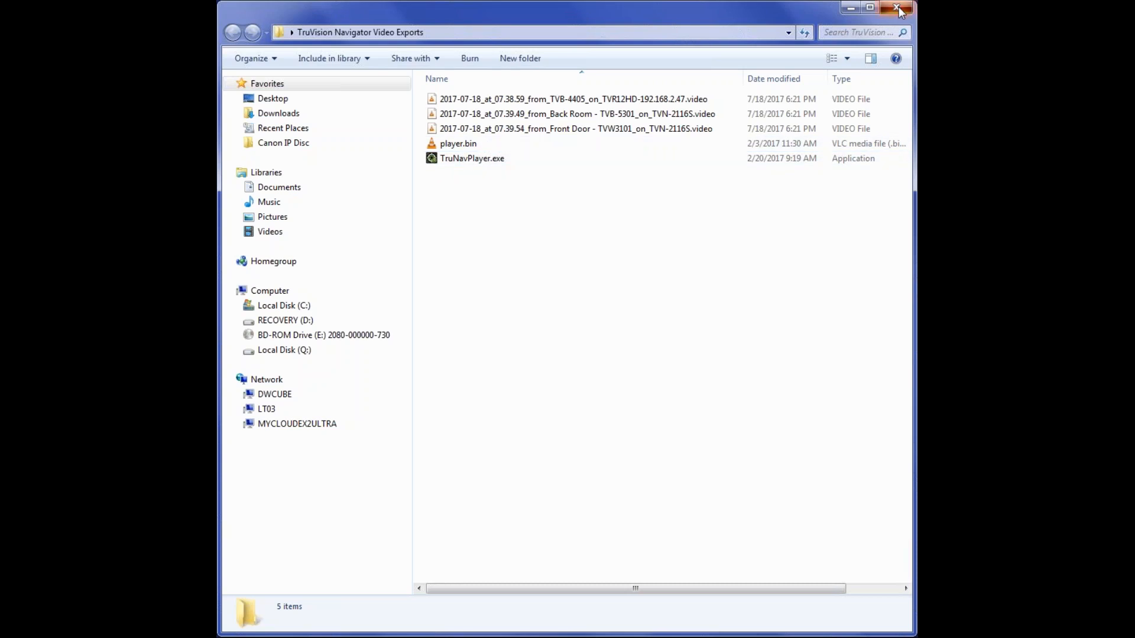